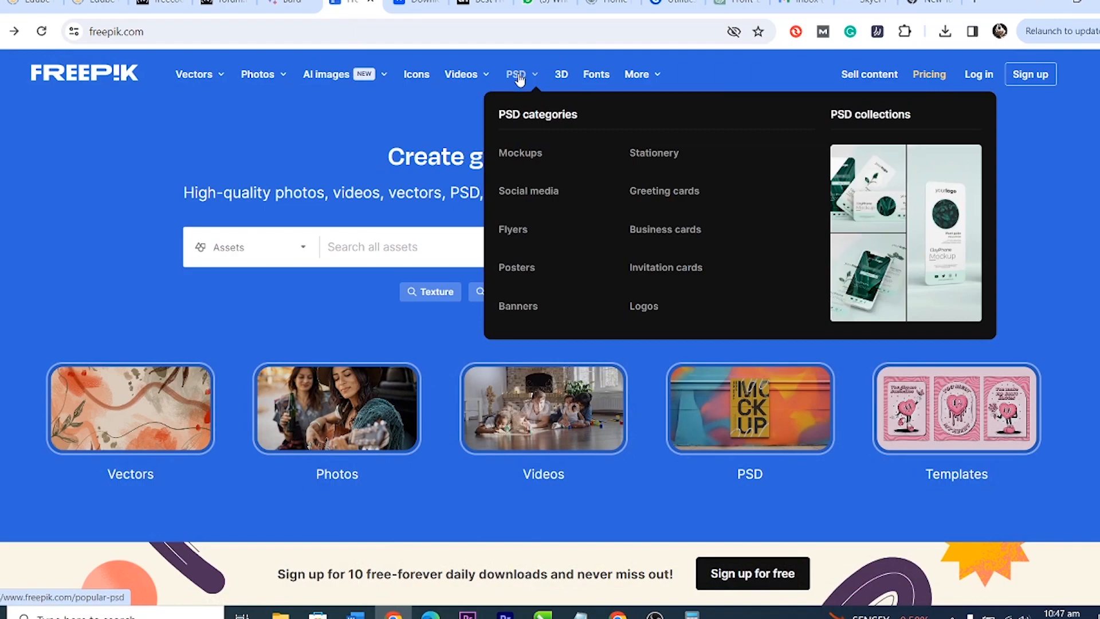
Step: Open Freepik's Mockups collection page and browse through the mockups
{"action": "left_click", "coordinate": [516, 155]}
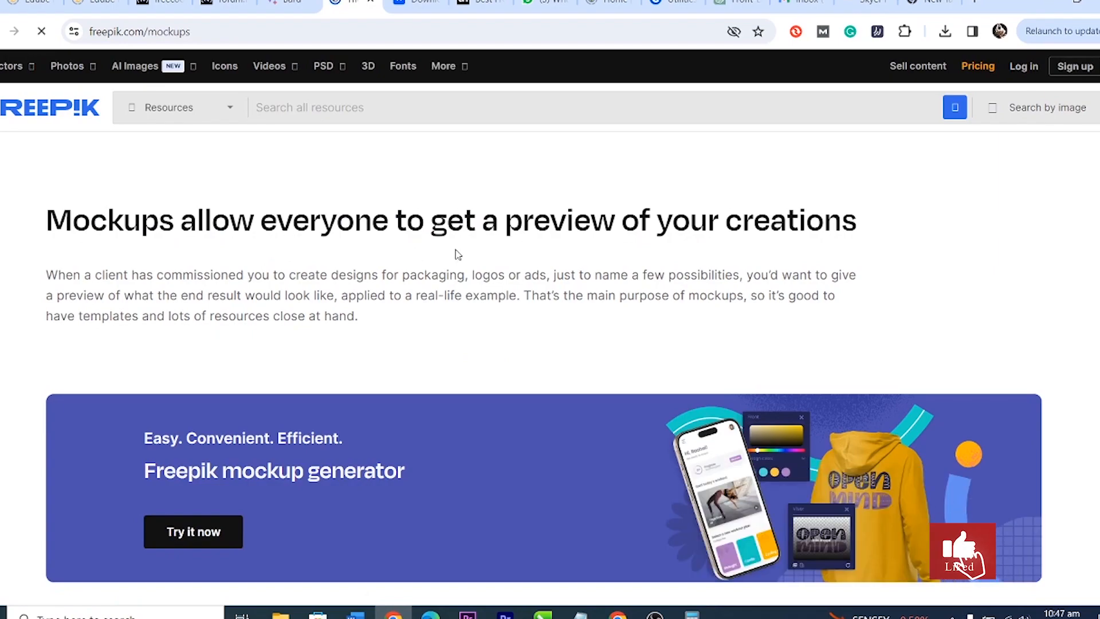
{"action": "scroll", "coordinate": [659, 278], "scroll_direction": "down", "scroll_amount": 4}
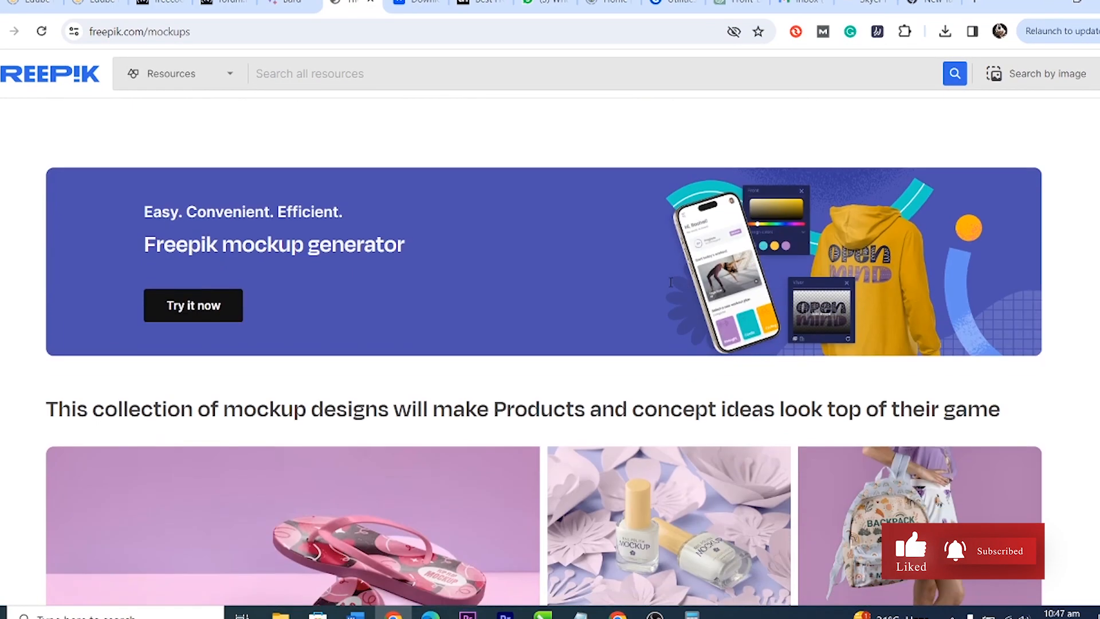
{"action": "scroll", "coordinate": [669, 282], "scroll_direction": "down", "scroll_amount": 5}
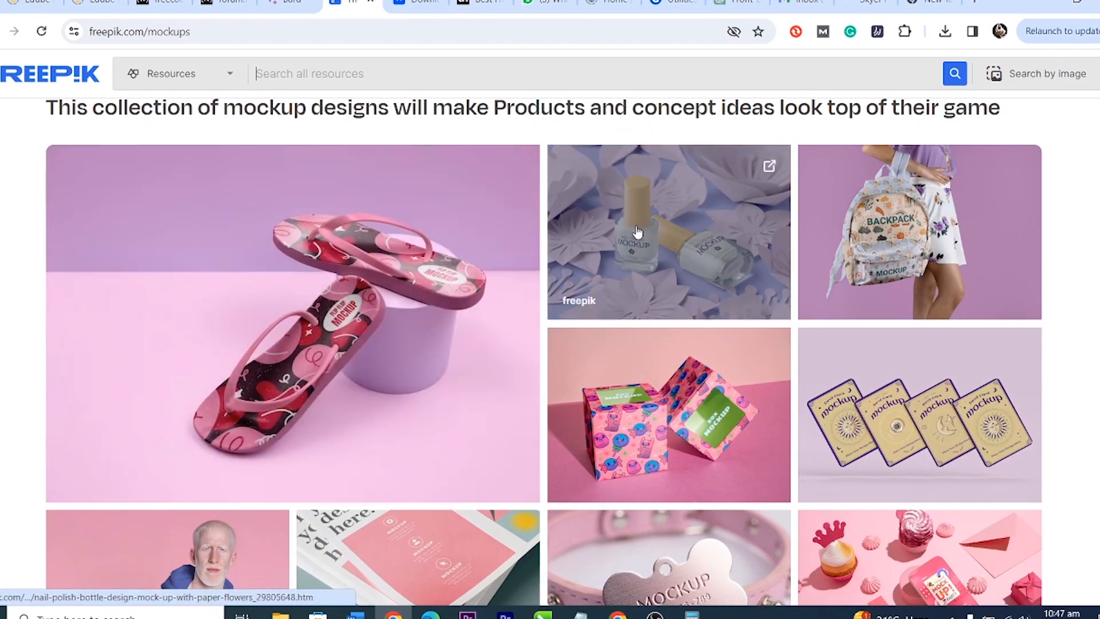
{"action": "scroll", "coordinate": [910, 213], "scroll_direction": "down", "scroll_amount": 4}
{"action": "scroll", "coordinate": [882, 264], "scroll_direction": "up", "scroll_amount": 4}
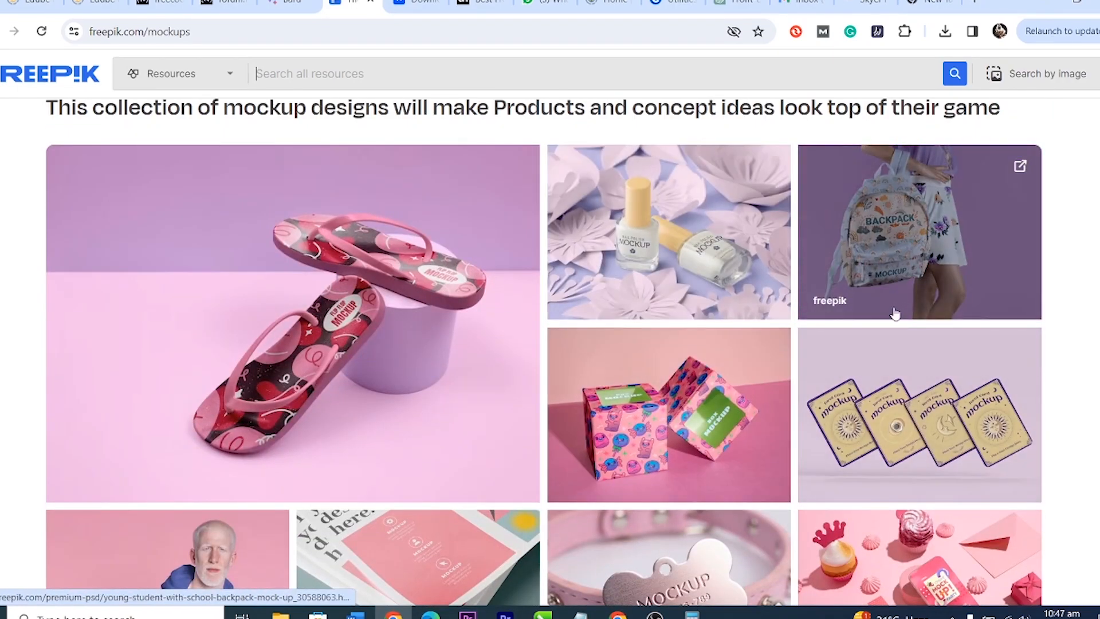
{"action": "scroll", "coordinate": [894, 315], "scroll_direction": "down", "scroll_amount": 4}
{"action": "scroll", "coordinate": [894, 312], "scroll_direction": "down", "scroll_amount": 7}
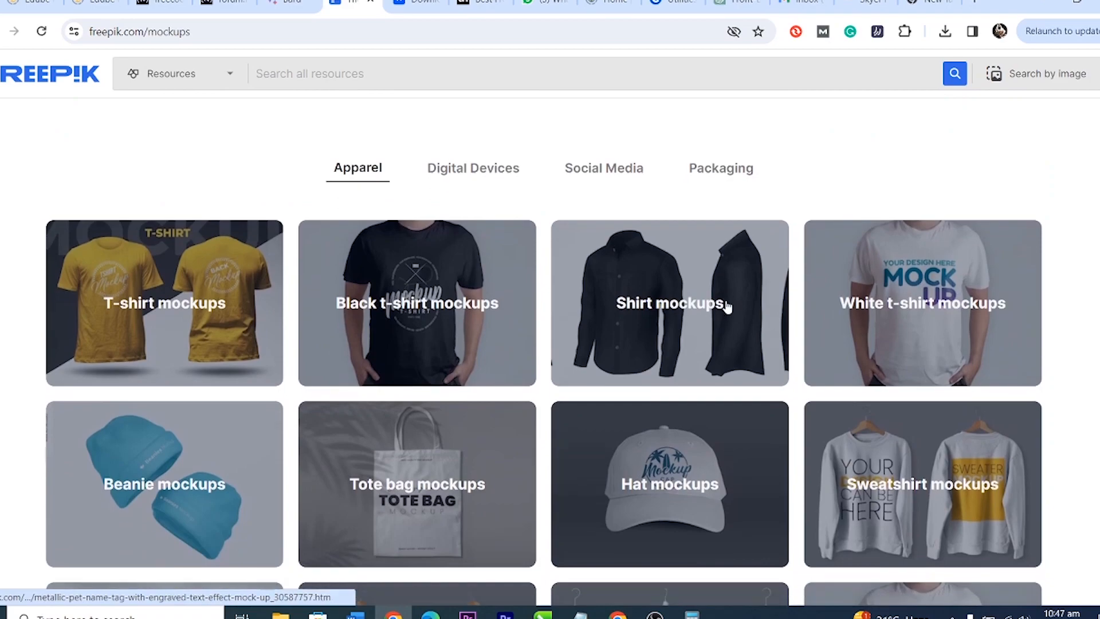
{"action": "scroll", "coordinate": [726, 305], "scroll_direction": "down", "scroll_amount": 3}
{"action": "scroll", "coordinate": [440, 224], "scroll_direction": "up", "scroll_amount": 3}
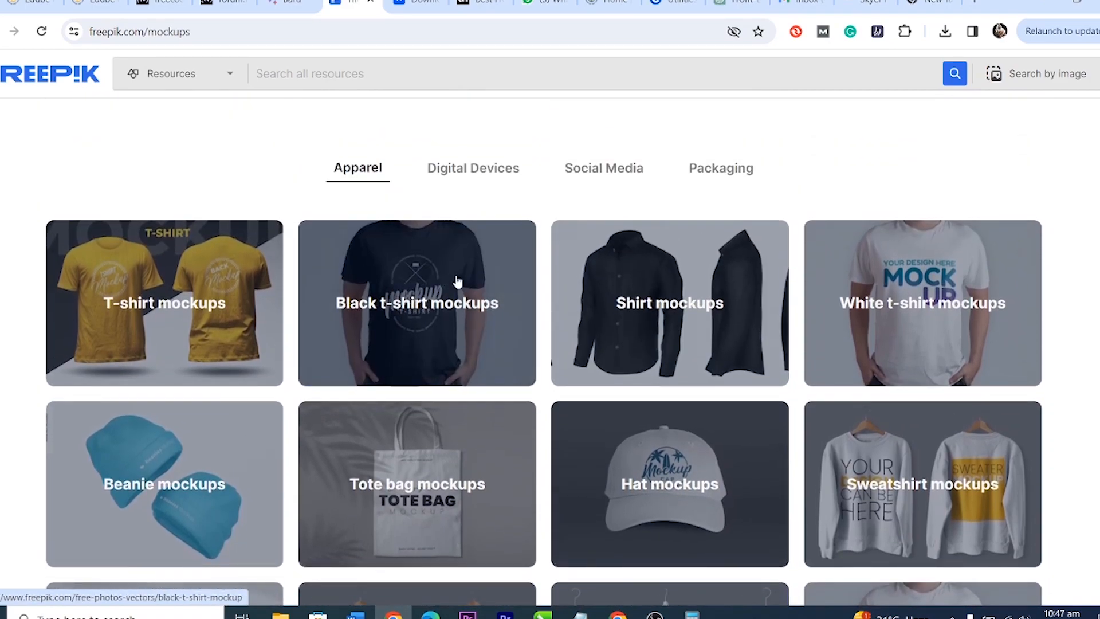
{"action": "scroll", "coordinate": [917, 295], "scroll_direction": "down", "scroll_amount": 4}
{"action": "scroll", "coordinate": [897, 289], "scroll_direction": "up", "scroll_amount": 5}
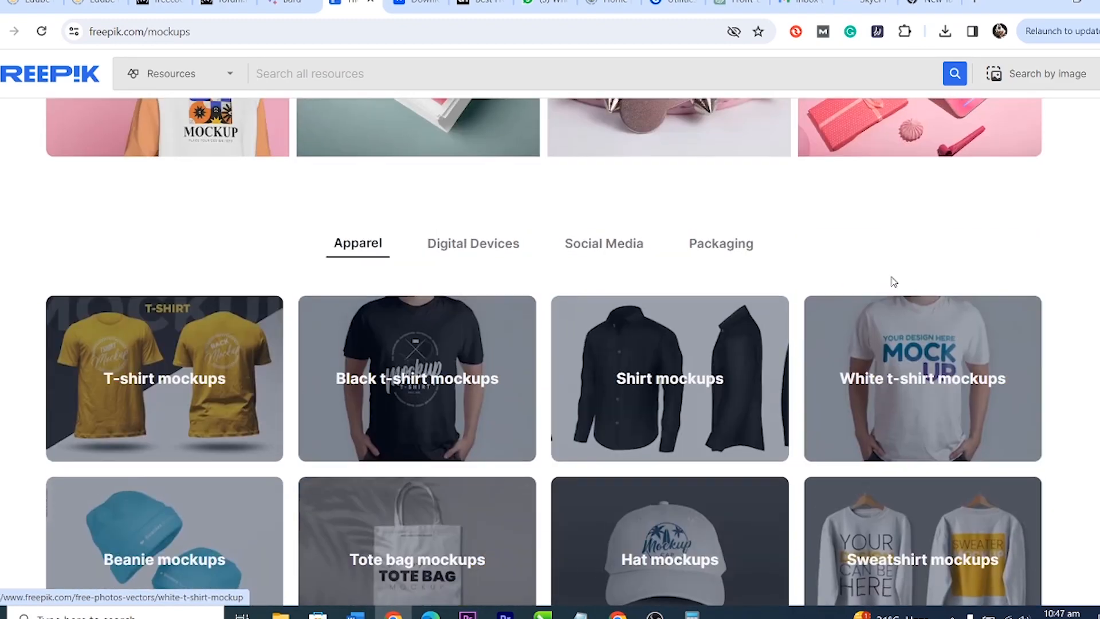
{"action": "scroll", "coordinate": [894, 282], "scroll_direction": "up", "scroll_amount": 10}
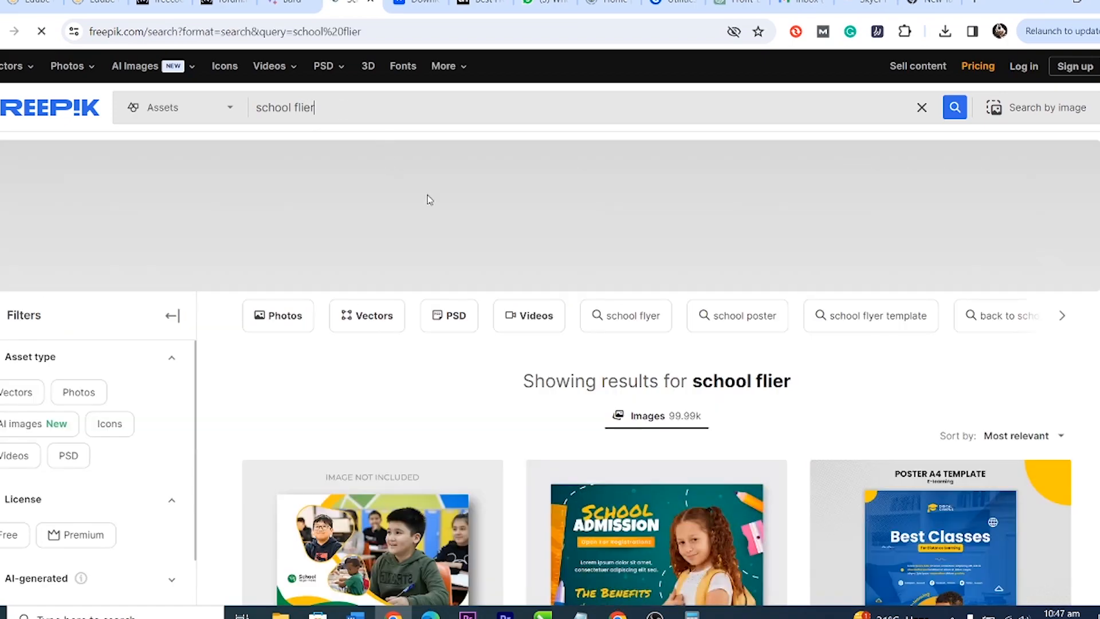
Step: Browse the 'school flier' results grid of admission and back-to-school templates, then return to the top
{"action": "scroll", "coordinate": [588, 243], "scroll_direction": "down", "scroll_amount": 4}
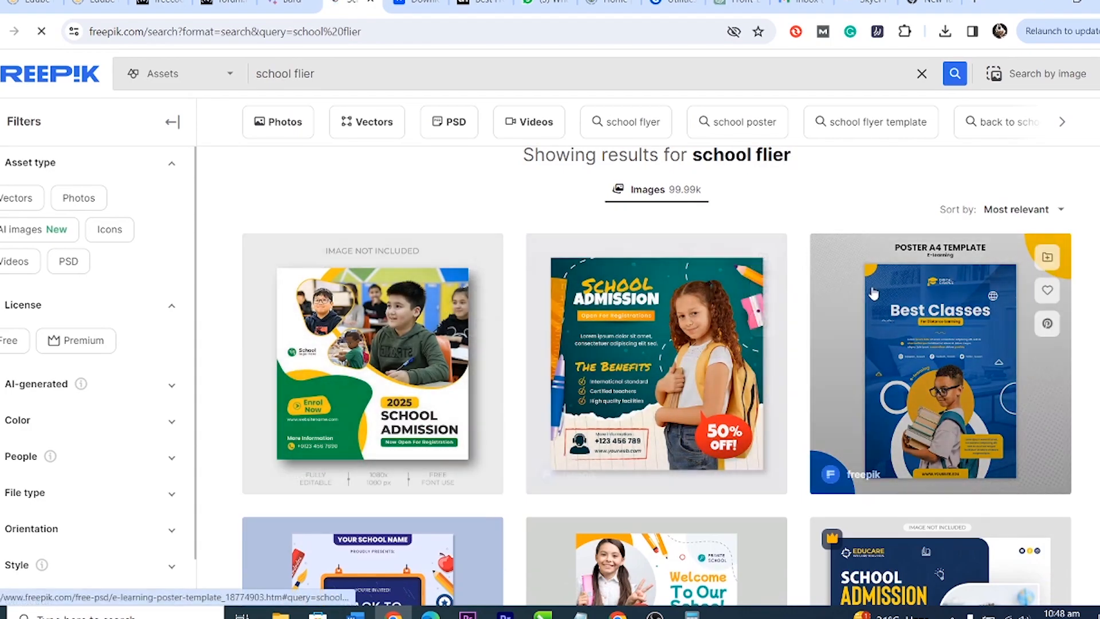
{"action": "scroll", "coordinate": [875, 294], "scroll_direction": "down", "scroll_amount": 5}
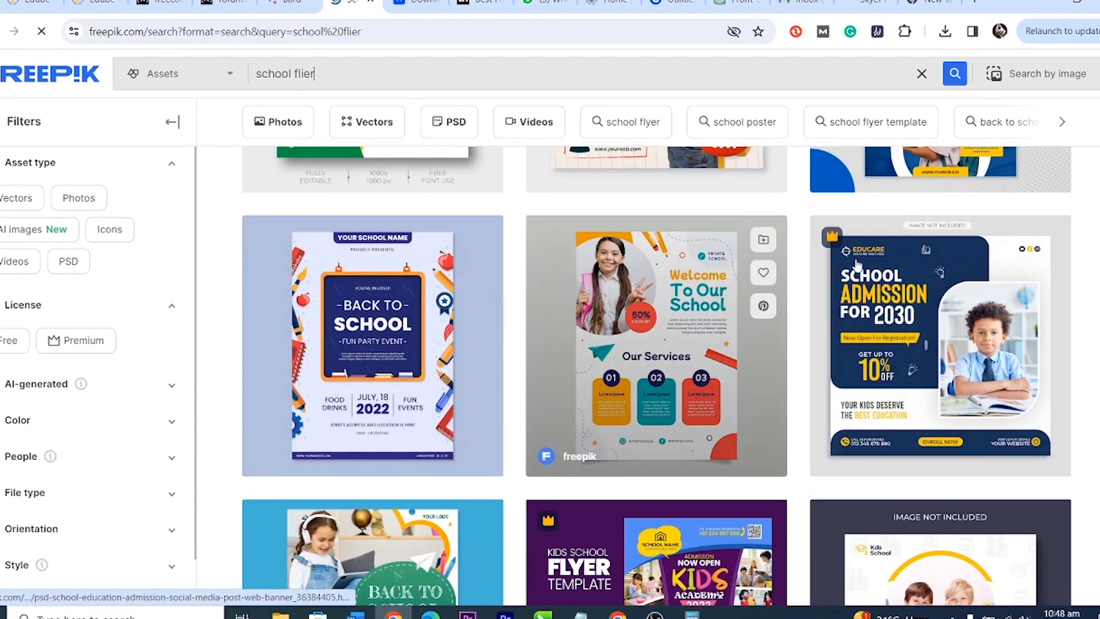
{"action": "scroll", "coordinate": [890, 271], "scroll_direction": "down", "scroll_amount": 2}
{"action": "scroll", "coordinate": [917, 315], "scroll_direction": "down", "scroll_amount": 5}
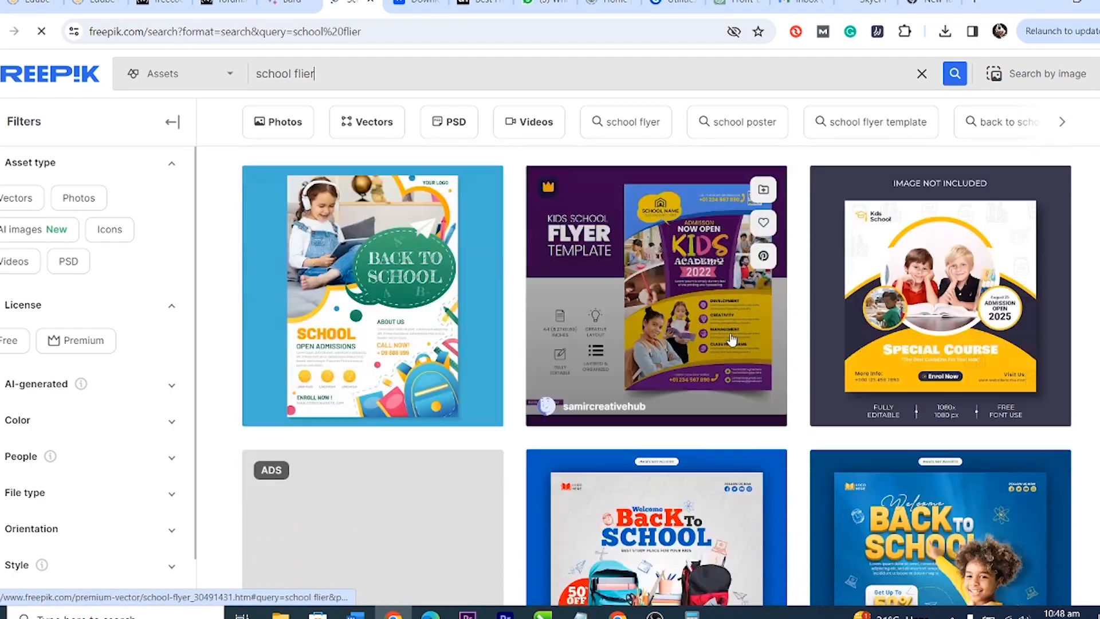
{"action": "scroll", "coordinate": [658, 328], "scroll_direction": "down", "scroll_amount": 4}
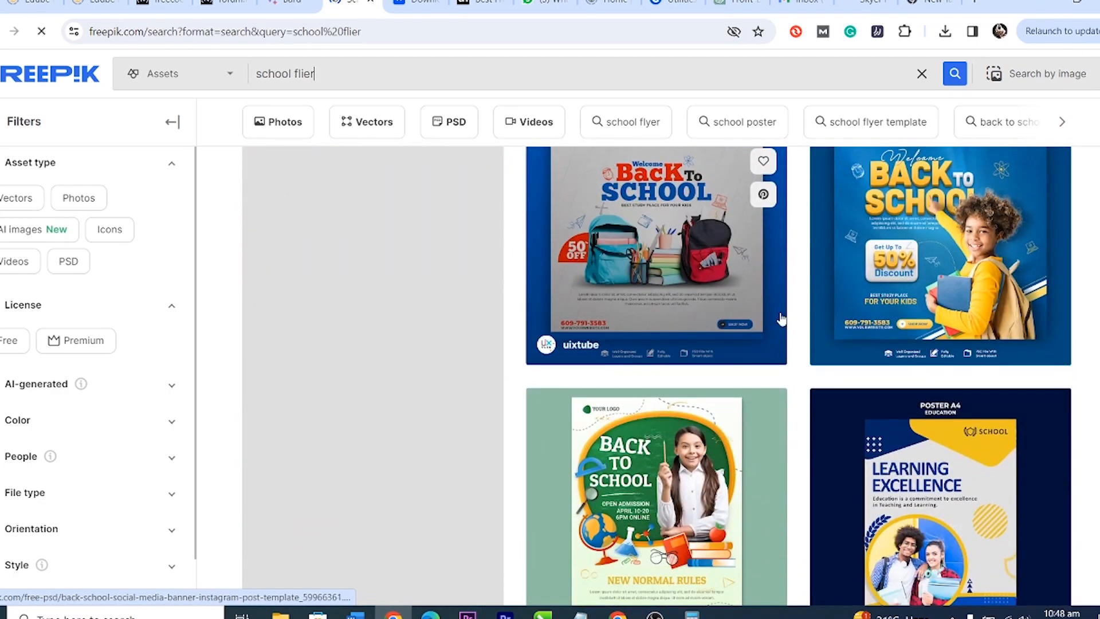
{"action": "scroll", "coordinate": [745, 316], "scroll_direction": "up", "scroll_amount": 3}
{"action": "scroll", "coordinate": [459, 355], "scroll_direction": "down", "scroll_amount": 3}
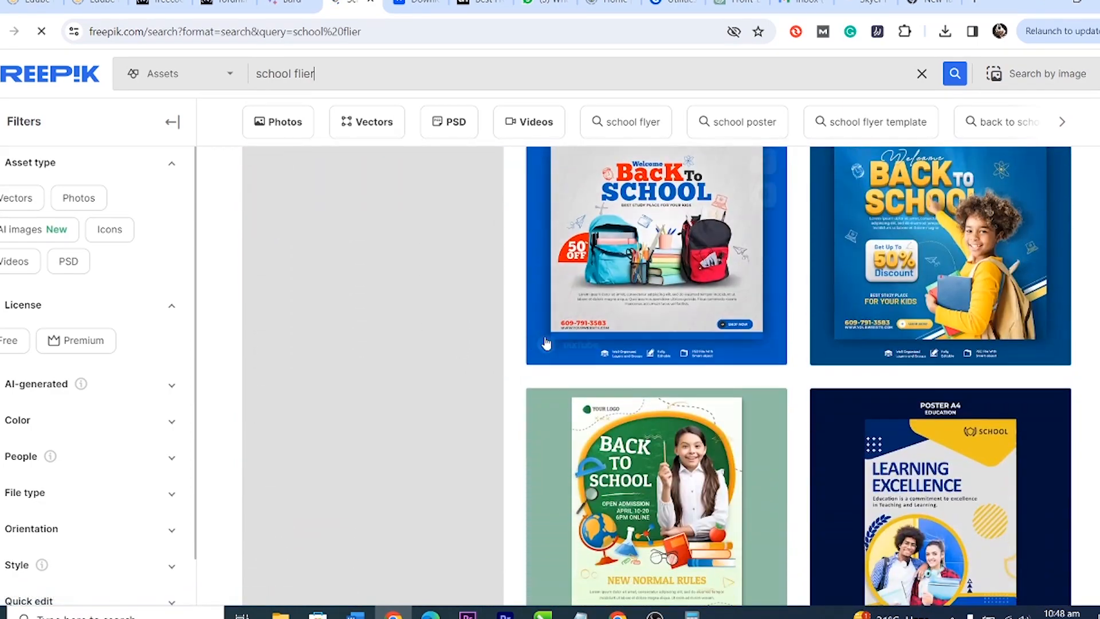
{"action": "scroll", "coordinate": [546, 343], "scroll_direction": "down", "scroll_amount": 2}
{"action": "scroll", "coordinate": [802, 333], "scroll_direction": "down", "scroll_amount": 4}
{"action": "scroll", "coordinate": [896, 327], "scroll_direction": "up", "scroll_amount": 2}
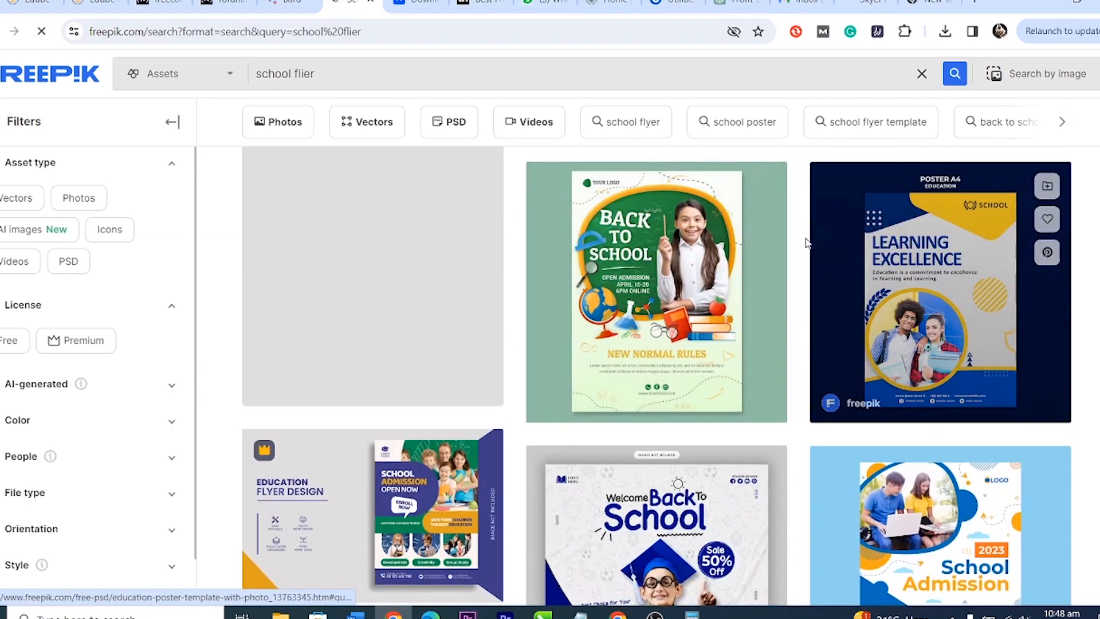
{"action": "scroll", "coordinate": [792, 242], "scroll_direction": "down", "scroll_amount": 4}
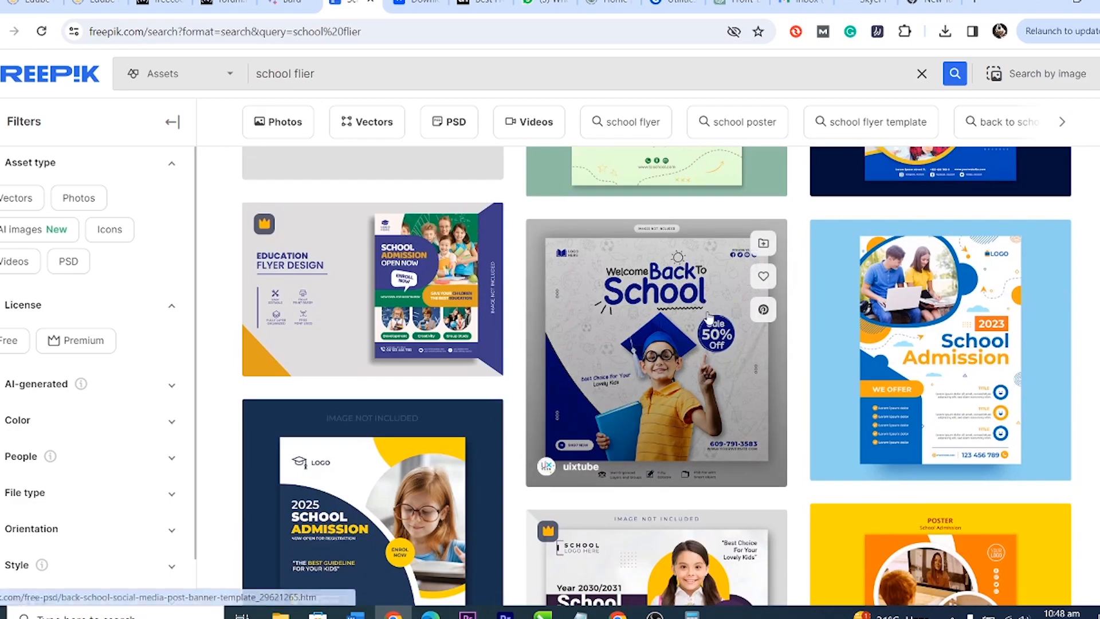
{"action": "scroll", "coordinate": [801, 275], "scroll_direction": "down", "scroll_amount": 4}
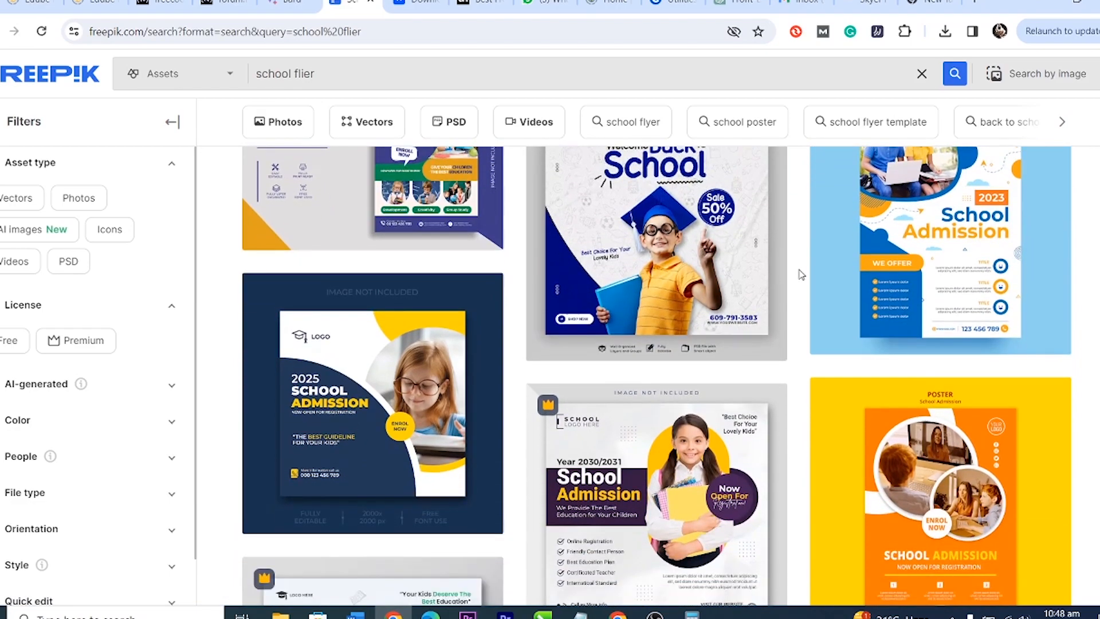
{"action": "scroll", "coordinate": [801, 275], "scroll_direction": "down", "scroll_amount": 8}
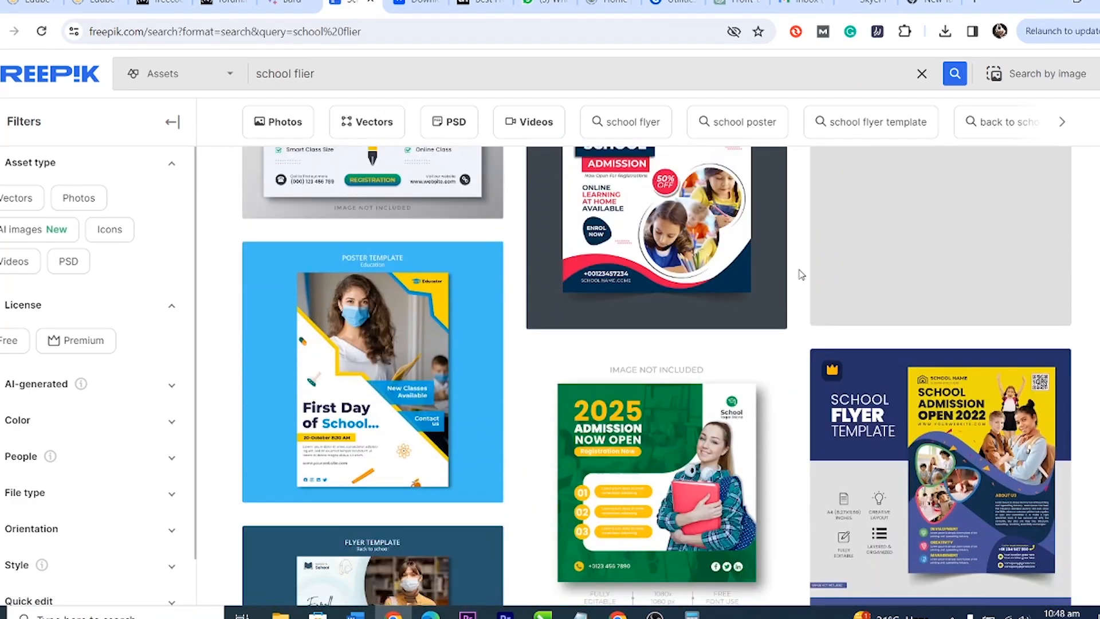
{"action": "scroll", "coordinate": [800, 275], "scroll_direction": "down", "scroll_amount": 8}
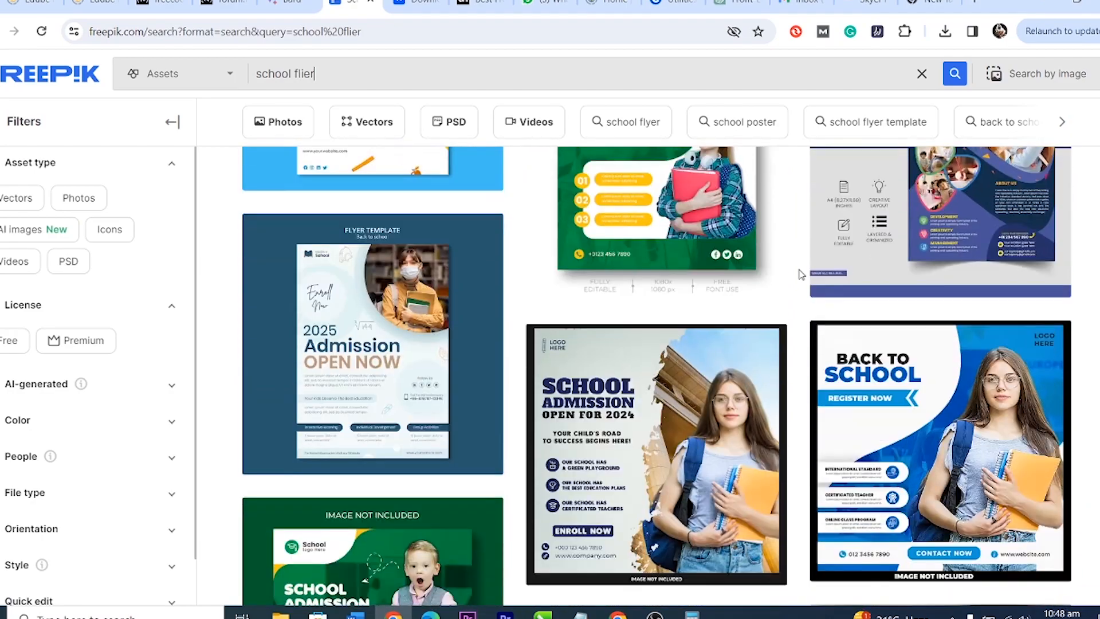
{"action": "scroll", "coordinate": [793, 276], "scroll_direction": "down", "scroll_amount": 3}
{"action": "scroll", "coordinate": [793, 276], "scroll_direction": "up", "scroll_amount": 1}
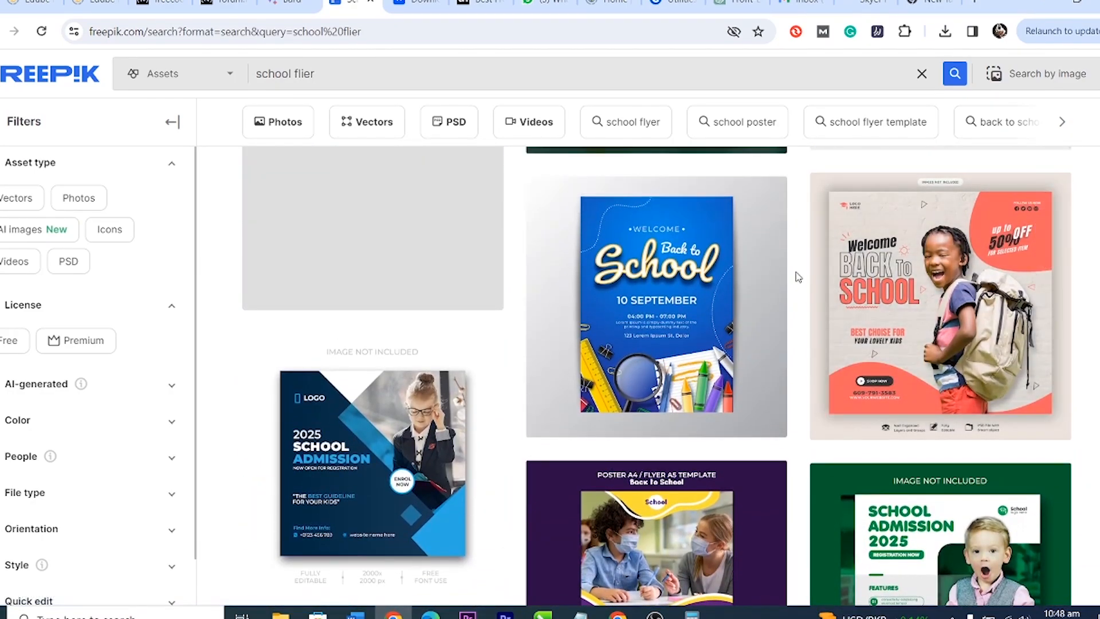
{"action": "scroll", "coordinate": [797, 276], "scroll_direction": "down", "scroll_amount": 3}
{"action": "scroll", "coordinate": [798, 277], "scroll_direction": "down", "scroll_amount": 8}
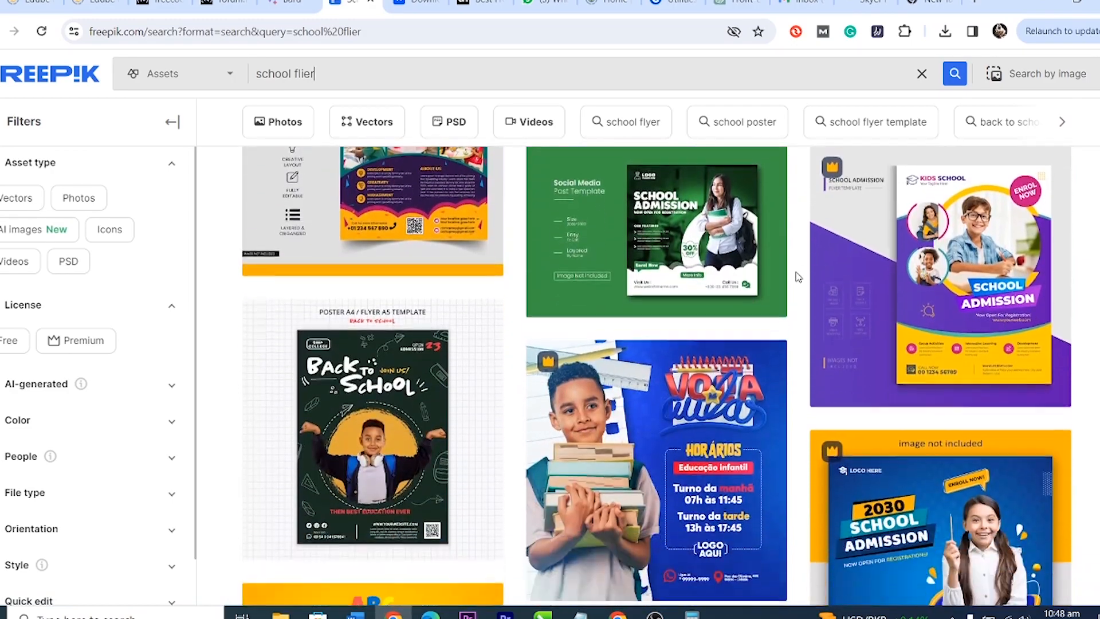
{"action": "scroll", "coordinate": [797, 277], "scroll_direction": "down", "scroll_amount": 8}
{"action": "scroll", "coordinate": [796, 277], "scroll_direction": "up", "scroll_amount": 14}
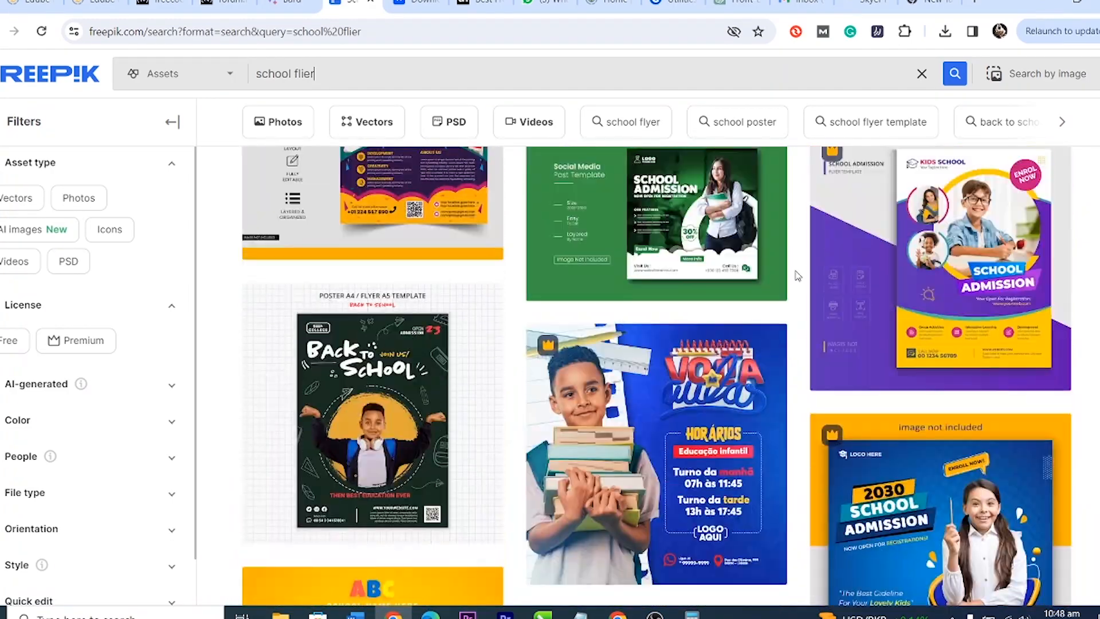
{"action": "scroll", "coordinate": [797, 276], "scroll_direction": "down", "scroll_amount": 20}
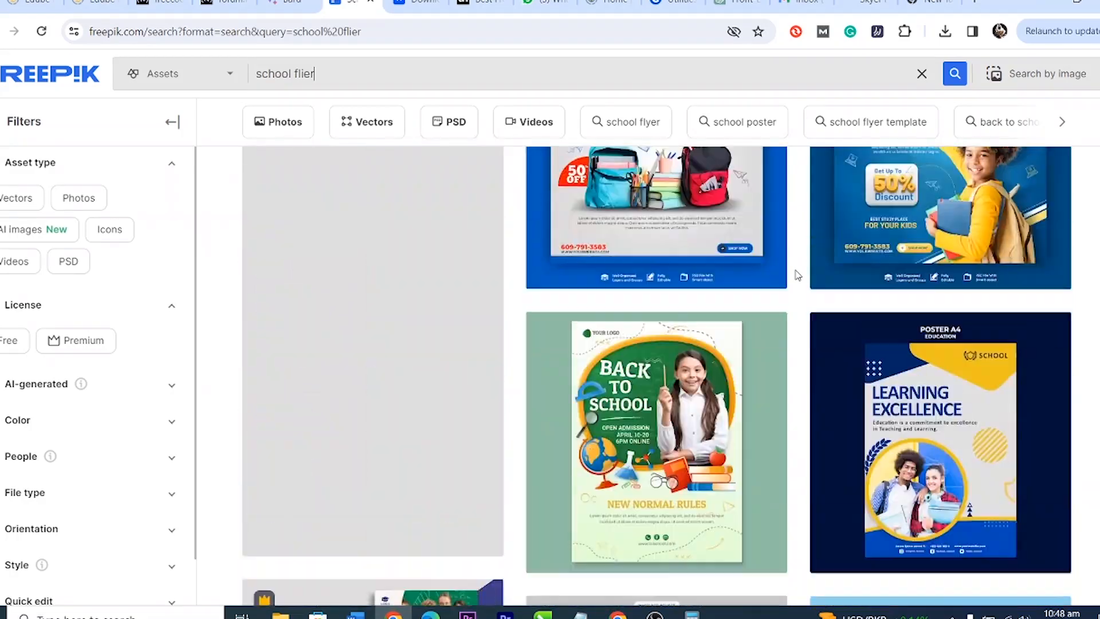
{"action": "scroll", "coordinate": [798, 276], "scroll_direction": "up", "scroll_amount": 10}
{"action": "scroll", "coordinate": [797, 277], "scroll_direction": "down", "scroll_amount": 5}
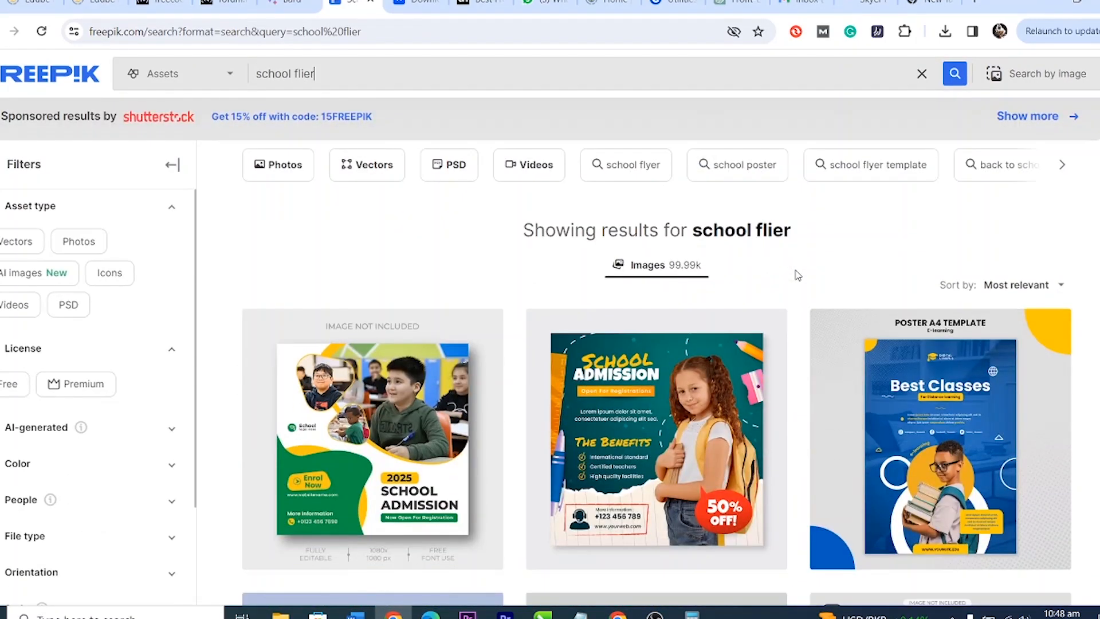
Step: Open the green 2025 School Admission post template and start its free download
{"action": "left_click", "coordinate": [398, 276]}
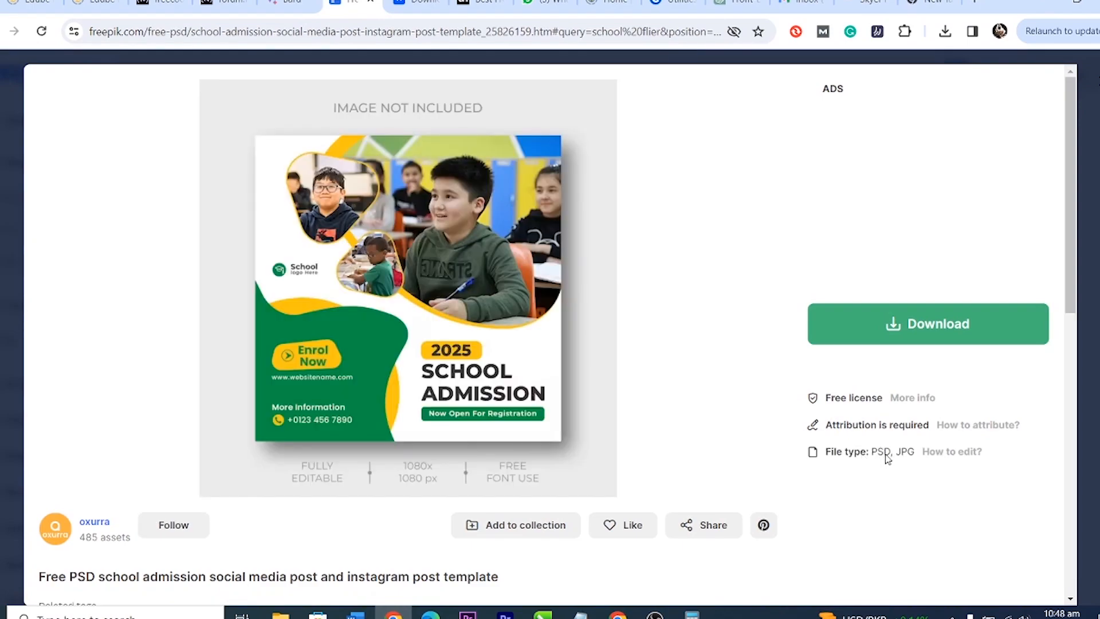
{"action": "scroll", "coordinate": [378, 345], "scroll_direction": "down", "scroll_amount": 5}
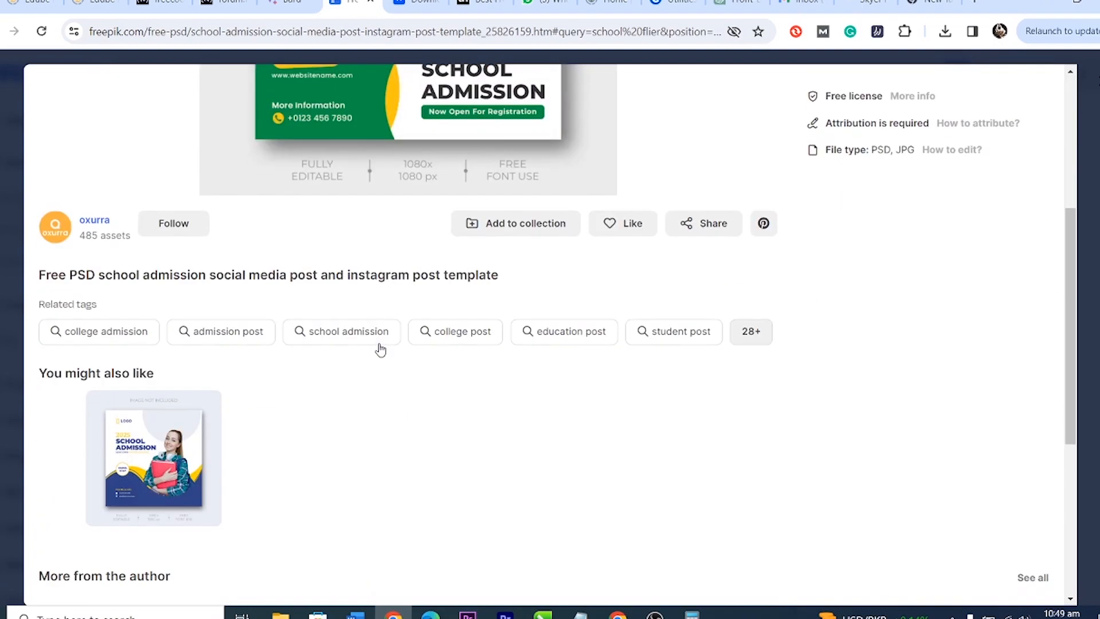
{"action": "scroll", "coordinate": [380, 348], "scroll_direction": "up", "scroll_amount": 2}
{"action": "scroll", "coordinate": [380, 348], "scroll_direction": "down", "scroll_amount": 3}
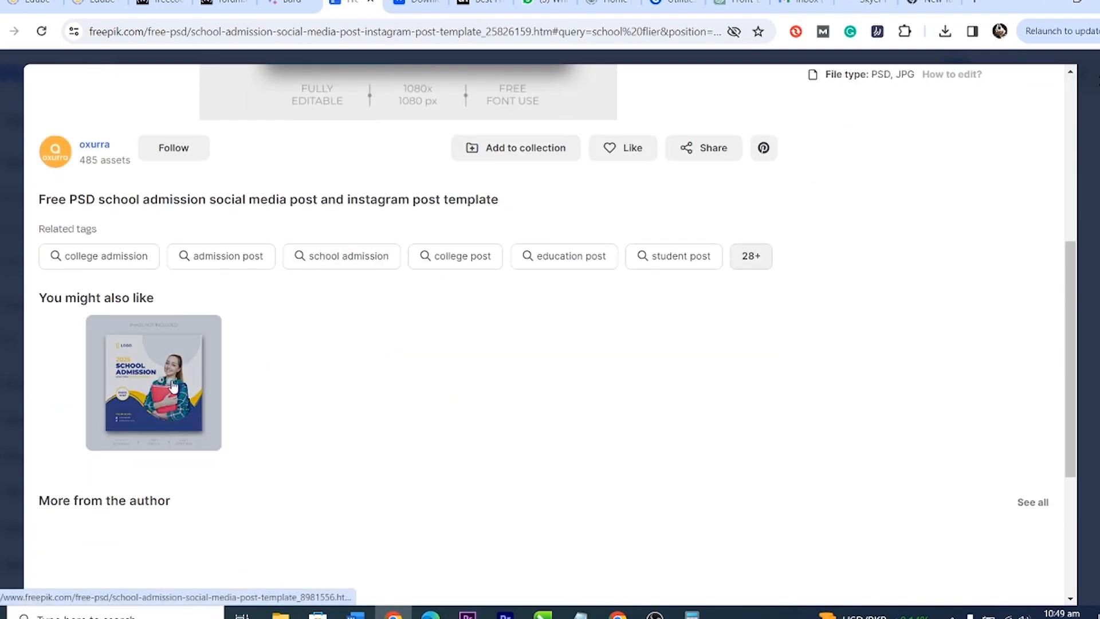
{"action": "scroll", "coordinate": [462, 403], "scroll_direction": "down", "scroll_amount": 4}
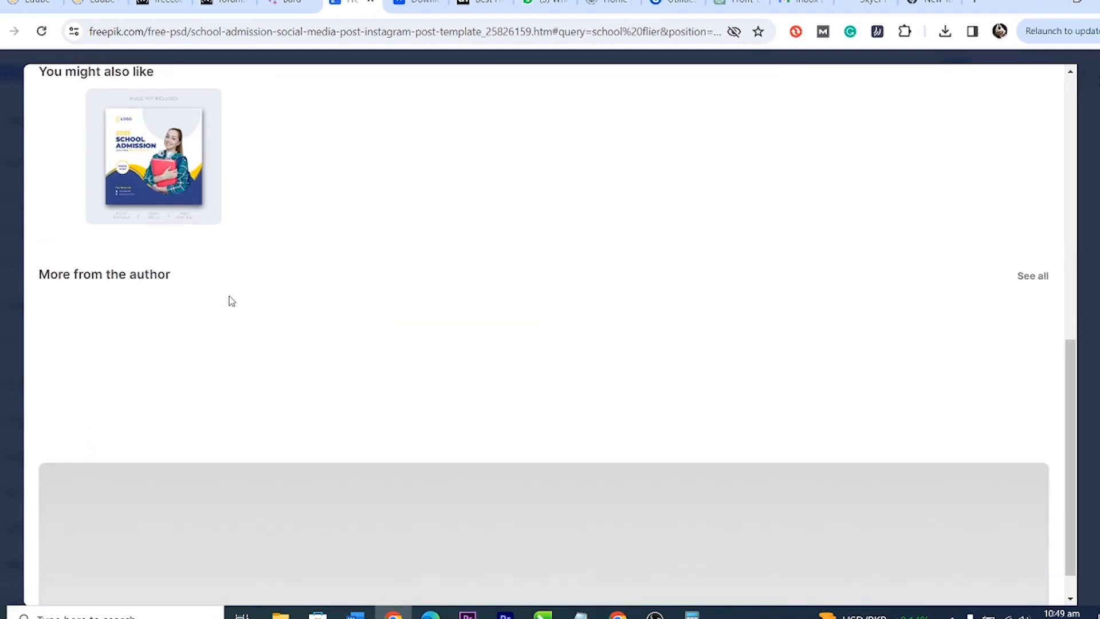
{"action": "scroll", "coordinate": [231, 301], "scroll_direction": "up", "scroll_amount": 3}
{"action": "scroll", "coordinate": [343, 330], "scroll_direction": "up", "scroll_amount": 3}
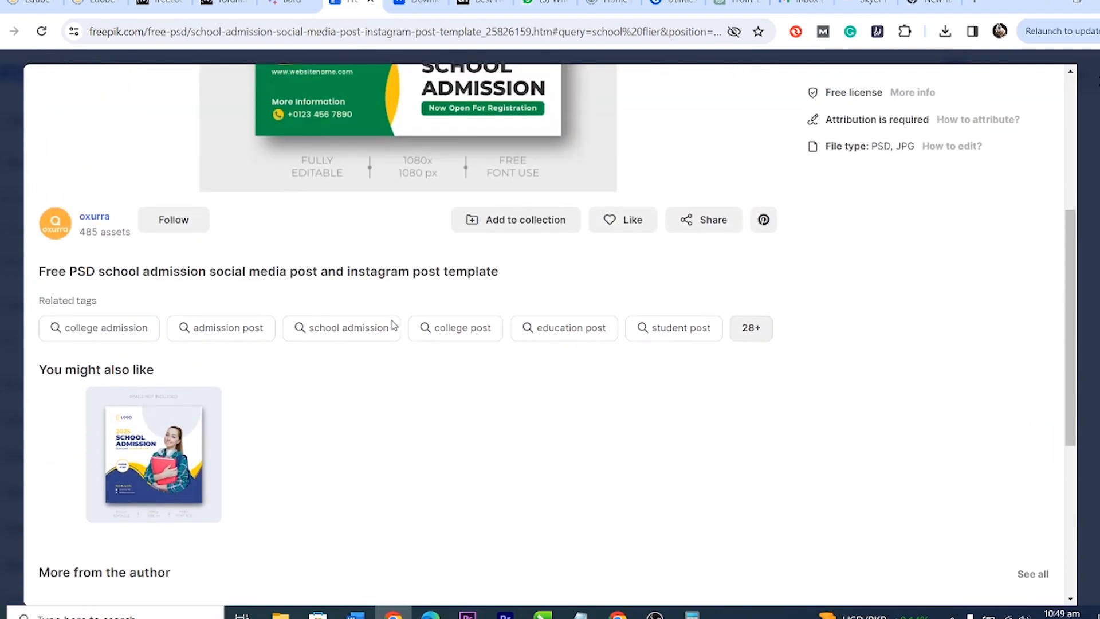
{"action": "scroll", "coordinate": [484, 410], "scroll_direction": "up", "scroll_amount": 6}
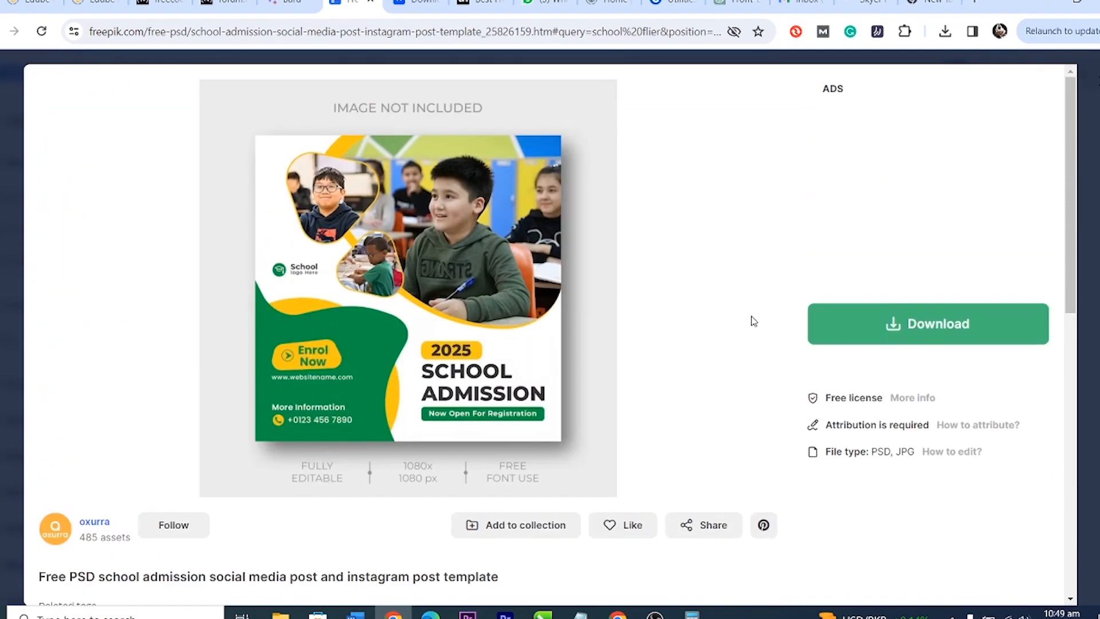
{"action": "left_click", "coordinate": [950, 324]}
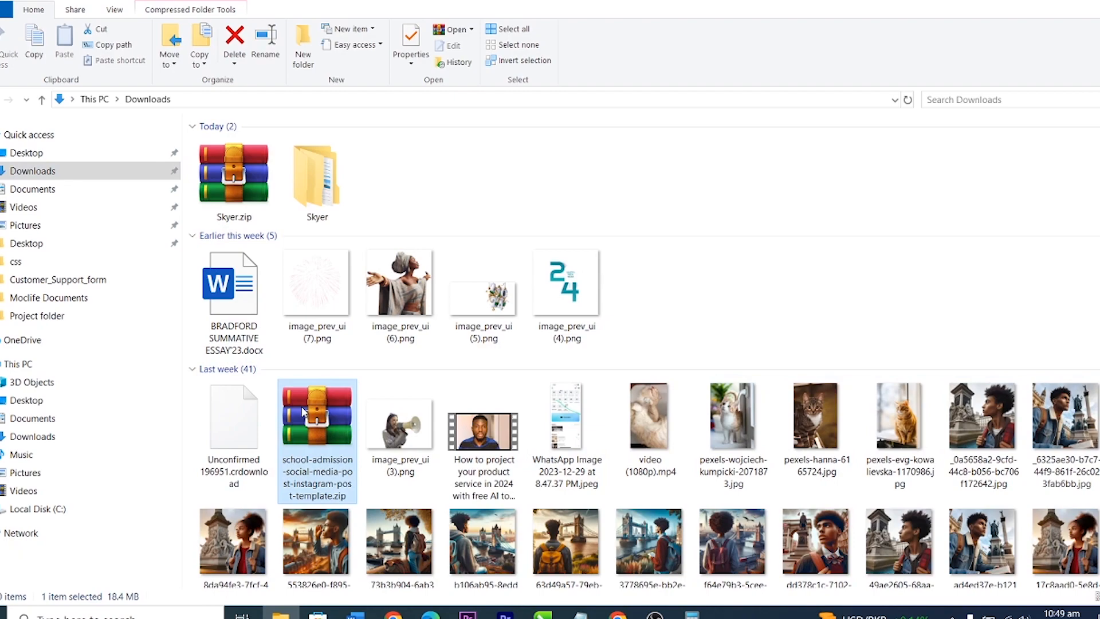
Step: Extract the downloaded school admission template archive with WinRAR
{"action": "double_click", "coordinate": [302, 411]}
{"action": "left_click", "coordinate": [837, 60]}
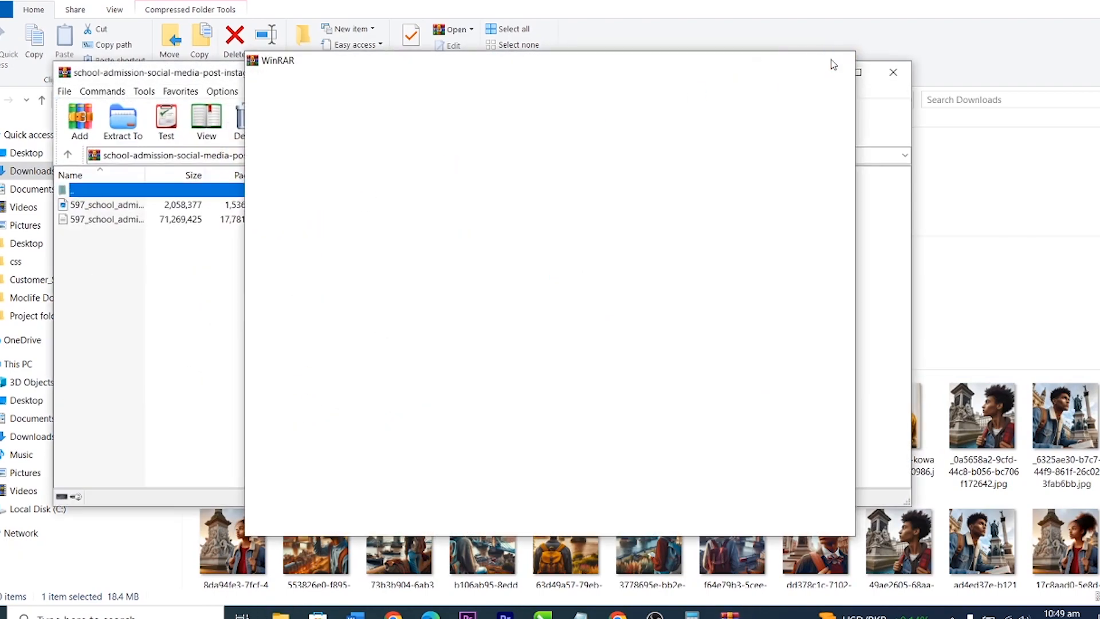
{"action": "left_click", "coordinate": [123, 122]}
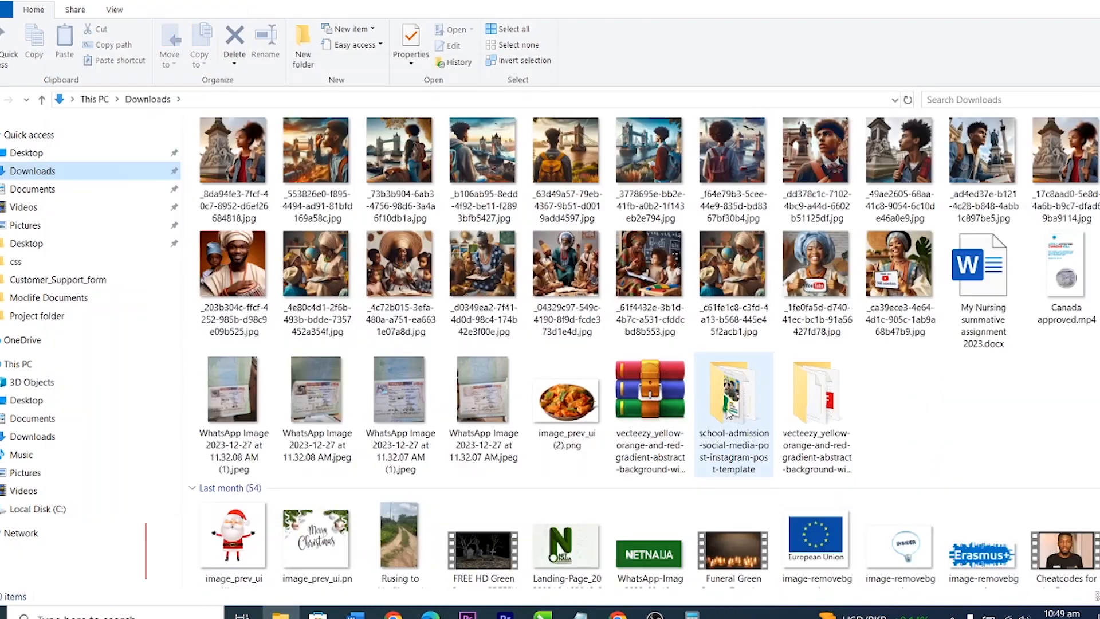
Step: Preview the post's JPG from the extracted folder, then select Freepik's search text
{"action": "double_click", "coordinate": [730, 413]}
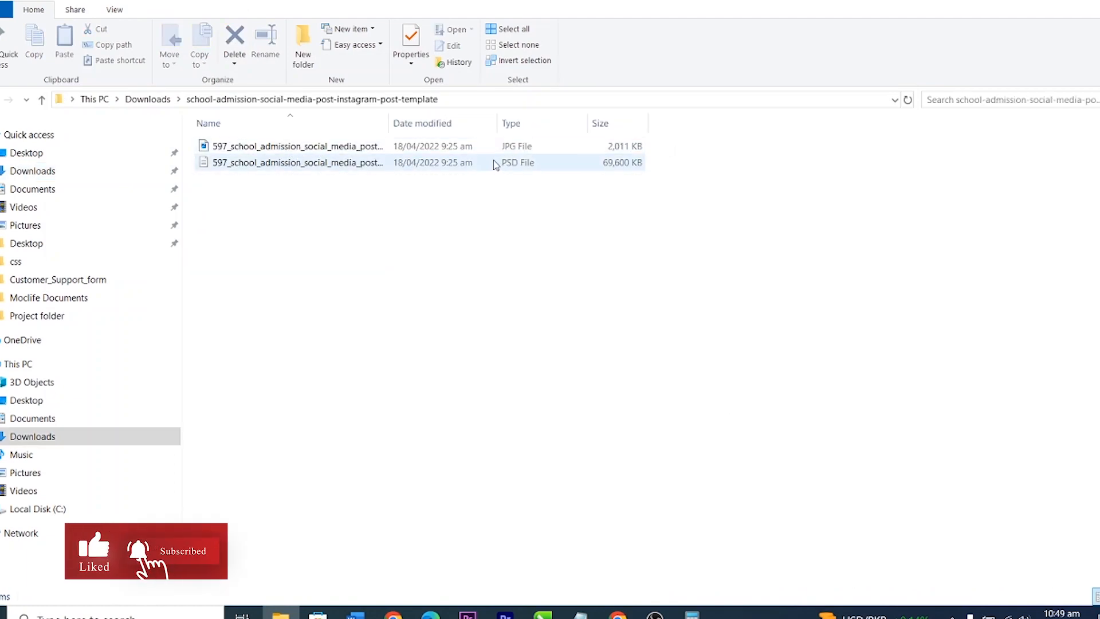
{"action": "left_click", "coordinate": [250, 149]}
{"action": "double_click", "coordinate": [255, 147]}
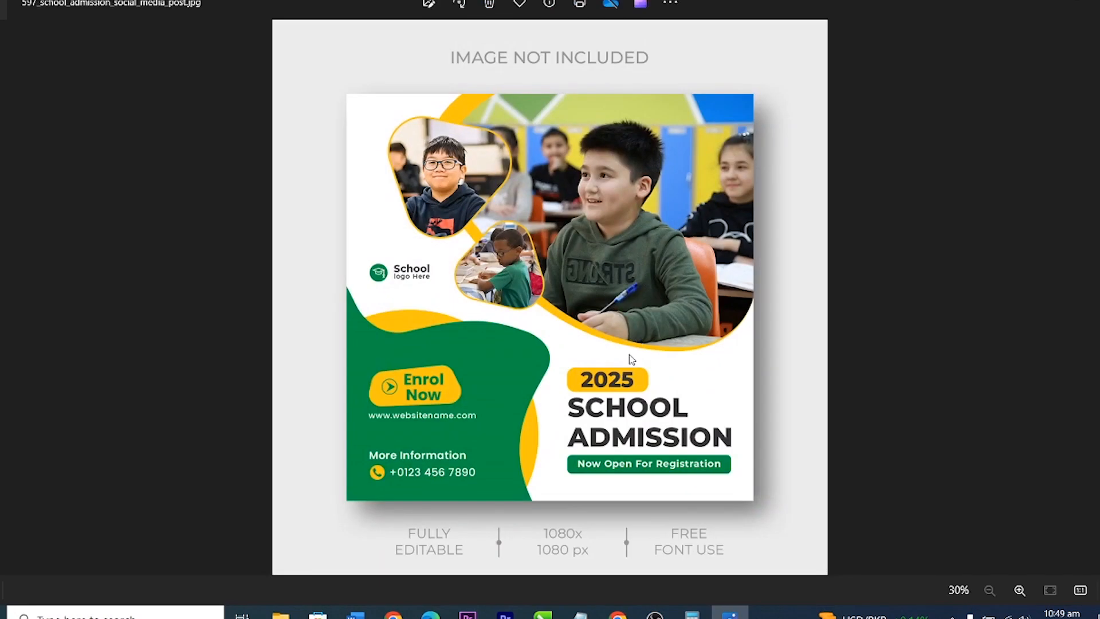
{"action": "left_click_drag", "start_coordinate": [322, 111], "coordinate": [235, 117]}
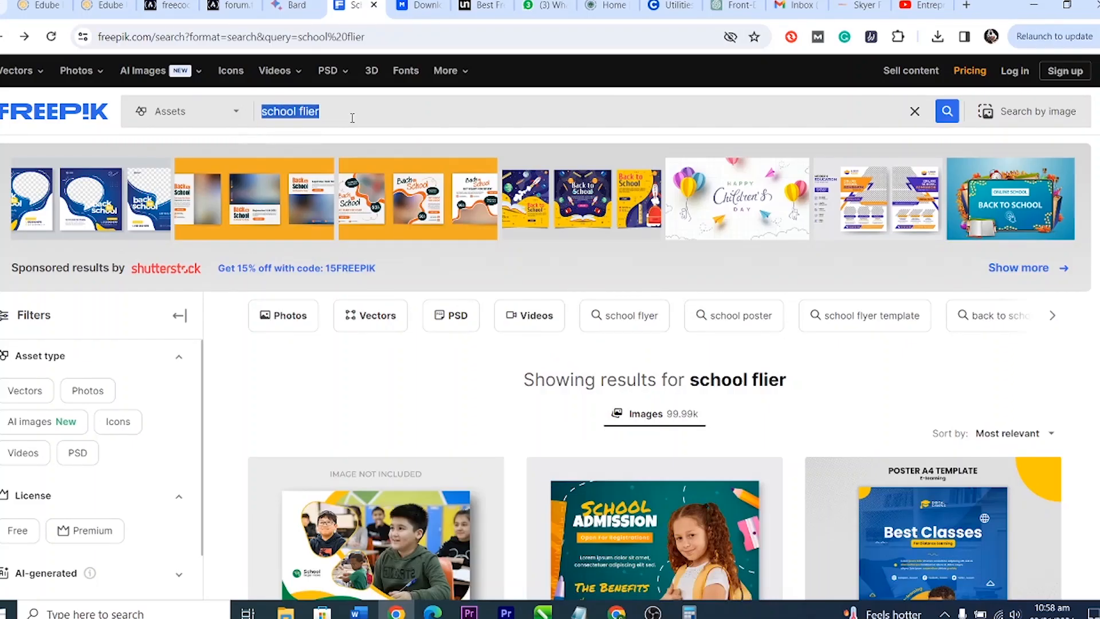
Step: Search Freepik for 'business flier' and open the travel sale flyer template
{"action": "type", "text": "business fl"}
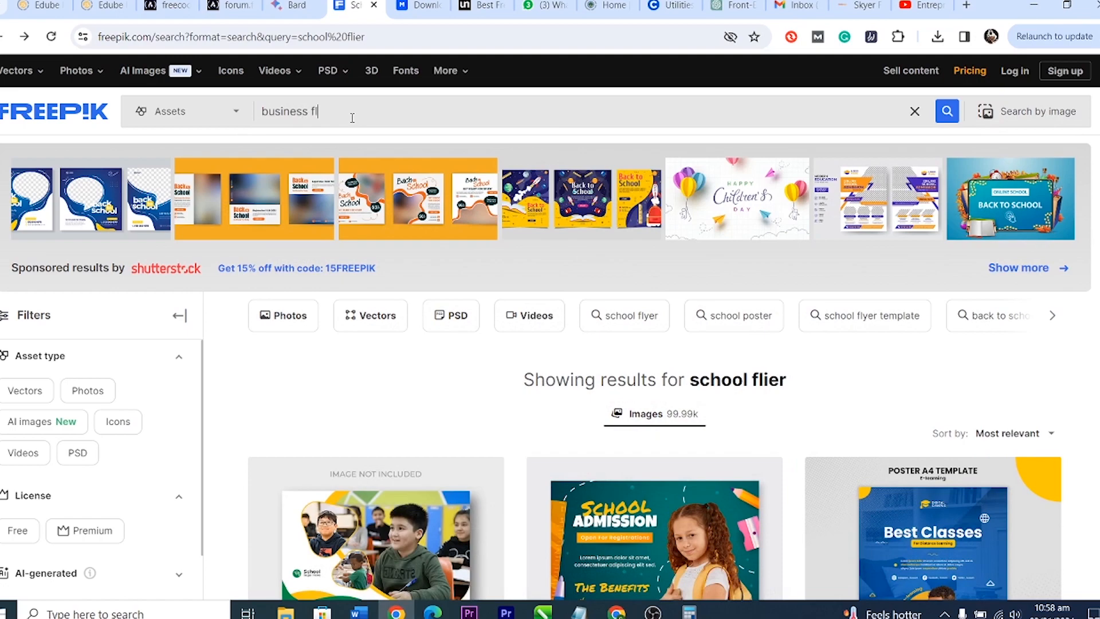
{"action": "type", "text": "ier"}
{"action": "key", "text": "Return"}
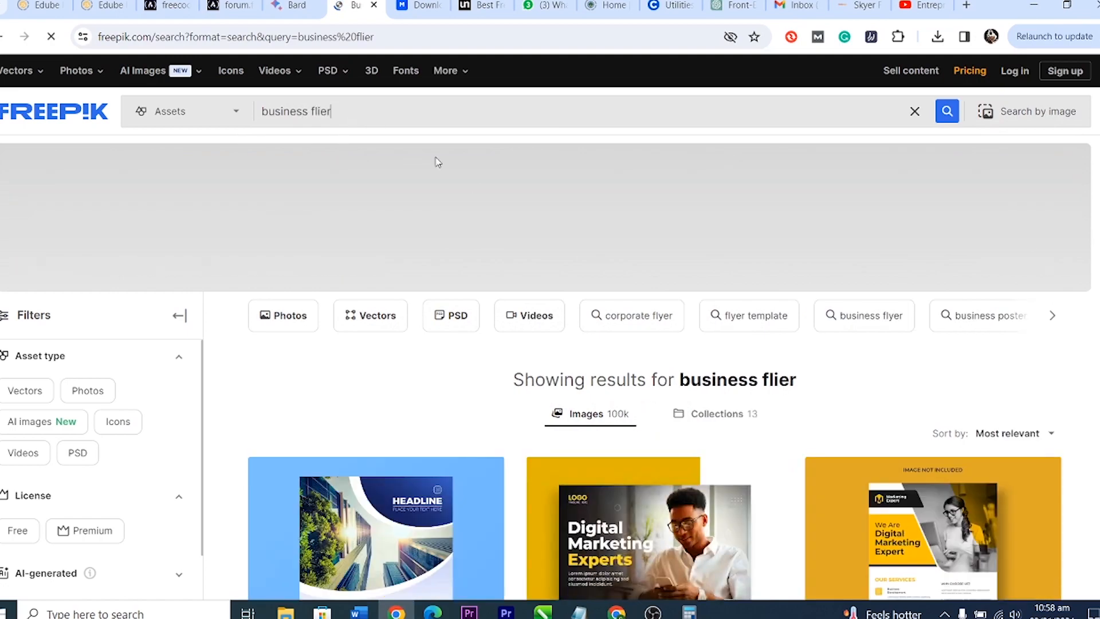
{"action": "scroll", "coordinate": [1093, 365], "scroll_direction": "down", "scroll_amount": 4}
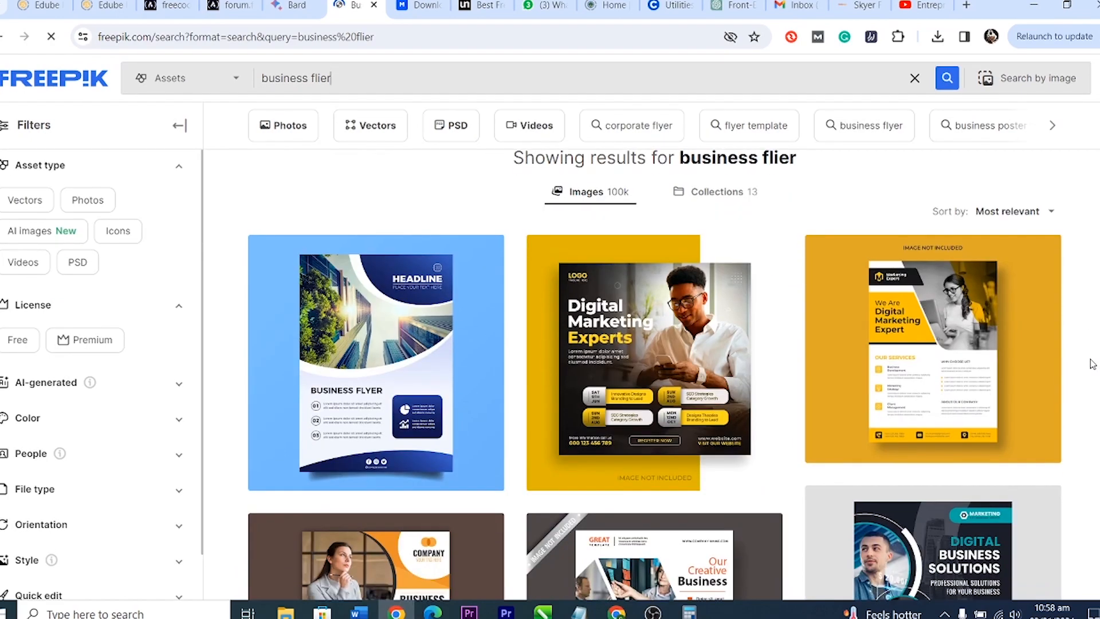
{"action": "scroll", "coordinate": [1091, 361], "scroll_direction": "down", "scroll_amount": 3}
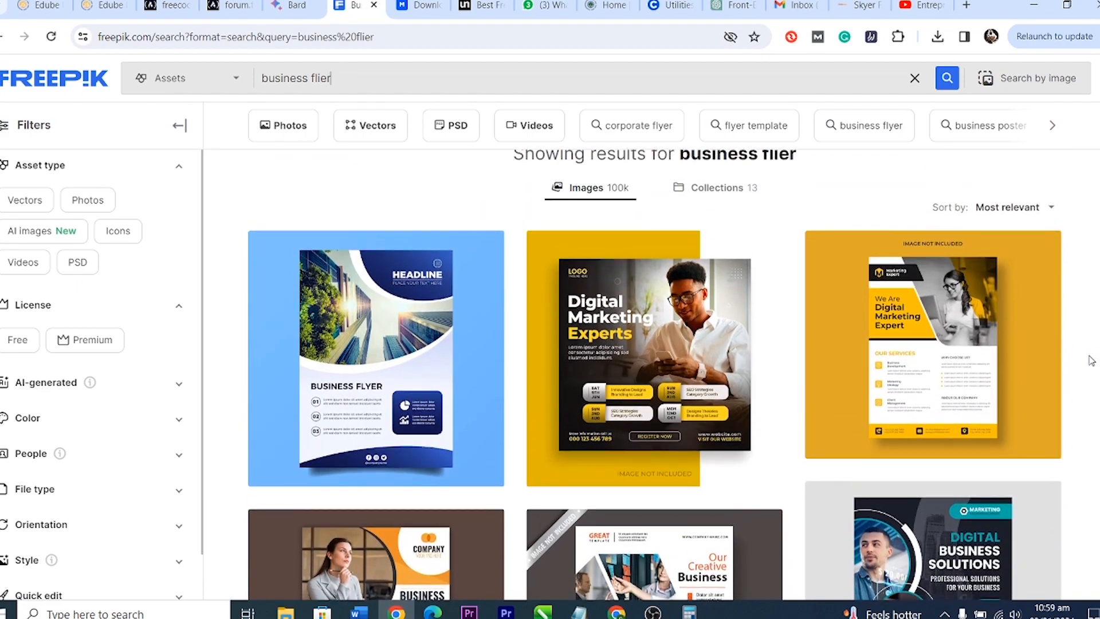
{"action": "scroll", "coordinate": [1092, 361], "scroll_direction": "down", "scroll_amount": 6}
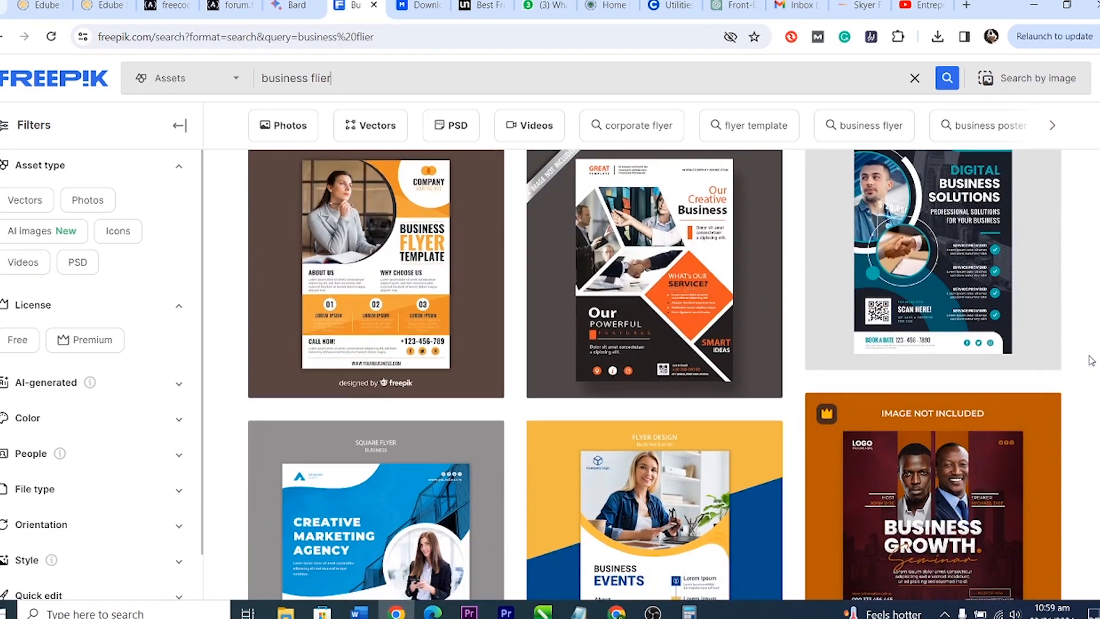
{"action": "scroll", "coordinate": [1091, 361], "scroll_direction": "down", "scroll_amount": 7}
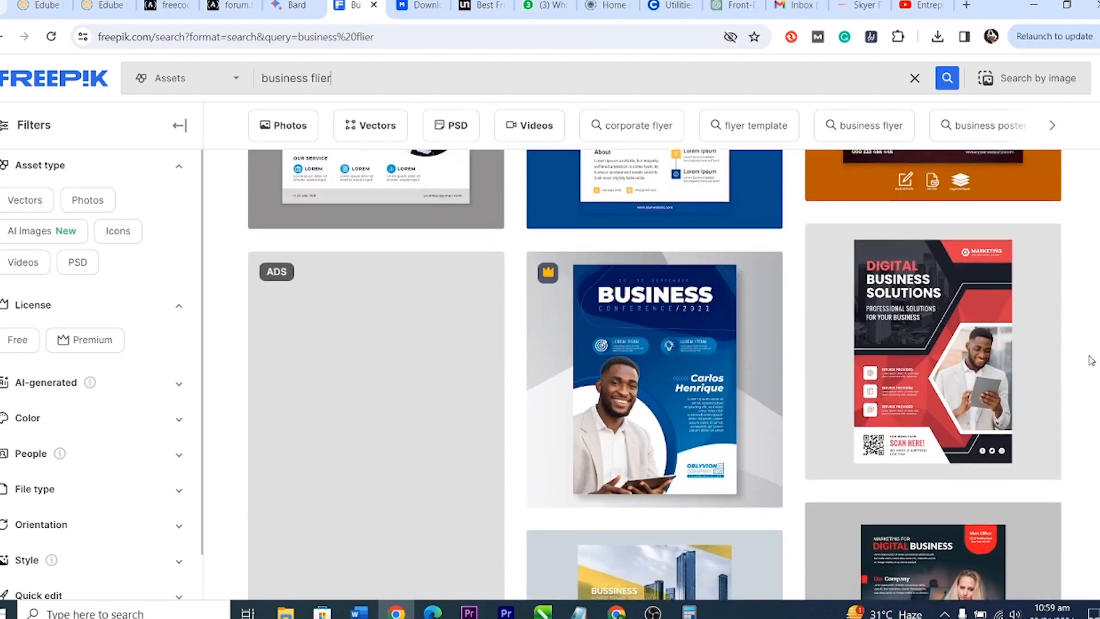
{"action": "scroll", "coordinate": [1092, 361], "scroll_direction": "down", "scroll_amount": 10}
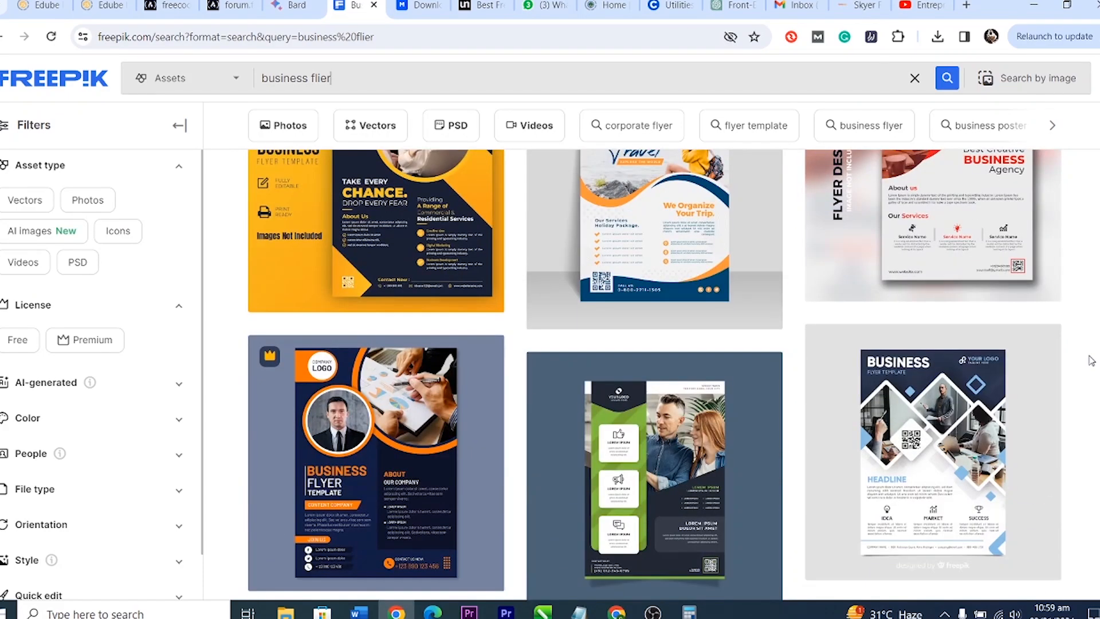
{"action": "scroll", "coordinate": [1092, 361], "scroll_direction": "down", "scroll_amount": 3}
{"action": "scroll", "coordinate": [1092, 361], "scroll_direction": "up", "scroll_amount": 7}
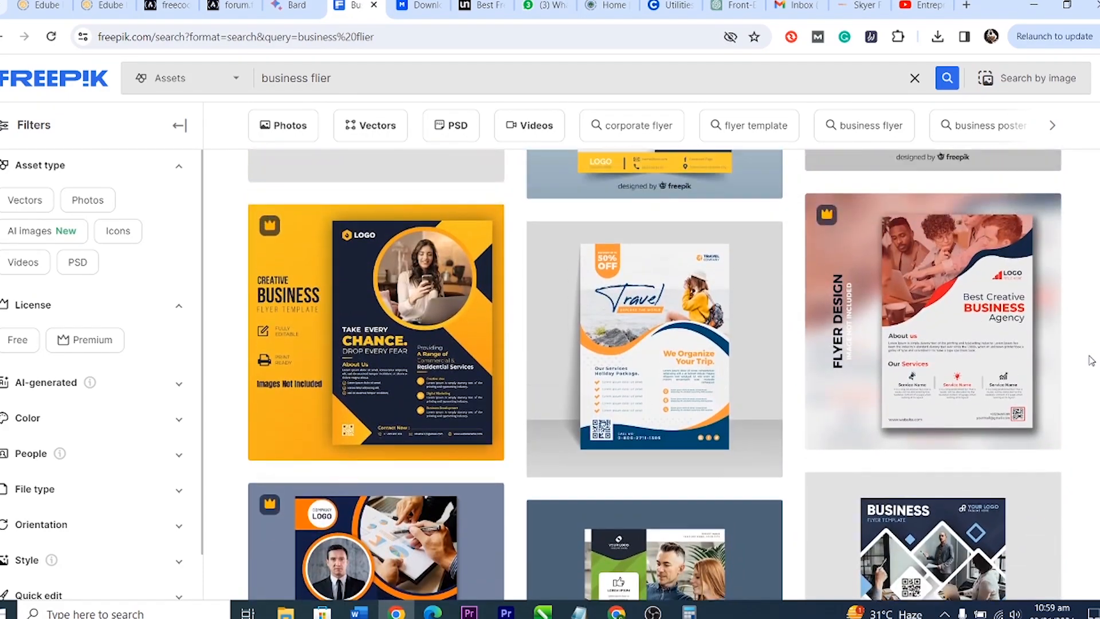
{"action": "scroll", "coordinate": [1092, 361], "scroll_direction": "down", "scroll_amount": 1}
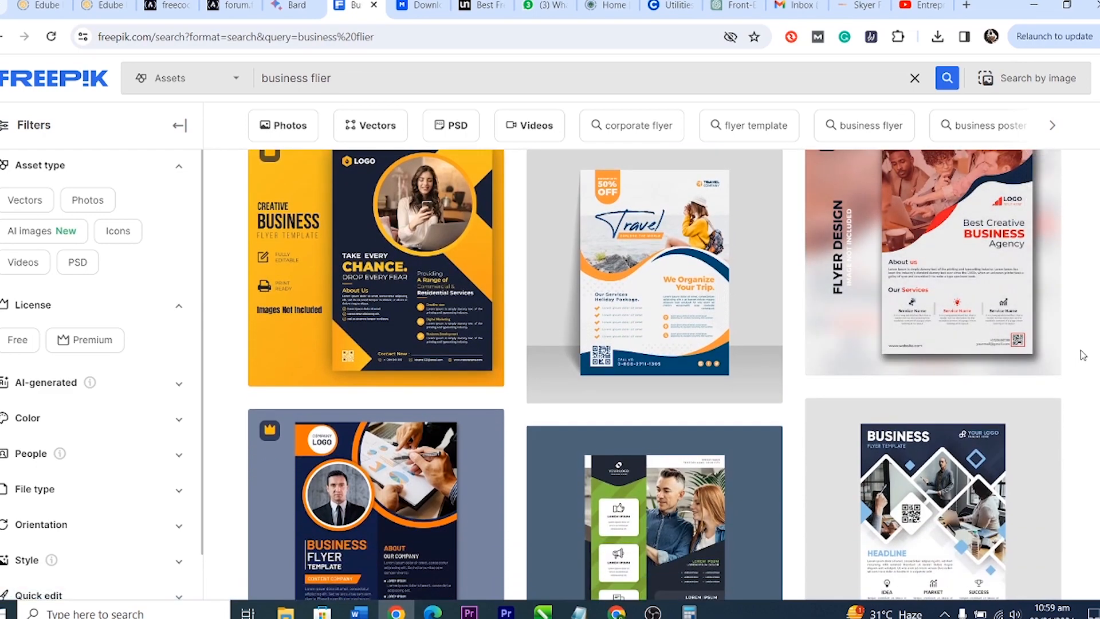
{"action": "scroll", "coordinate": [1083, 355], "scroll_direction": "down", "scroll_amount": 5}
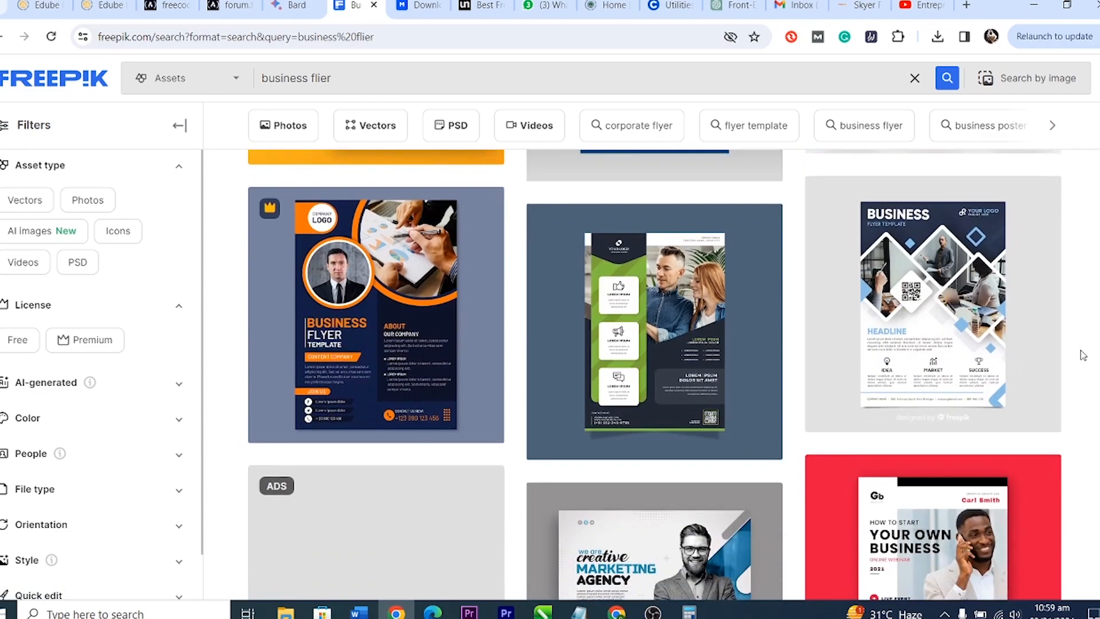
{"action": "scroll", "coordinate": [1083, 355], "scroll_direction": "up", "scroll_amount": 6}
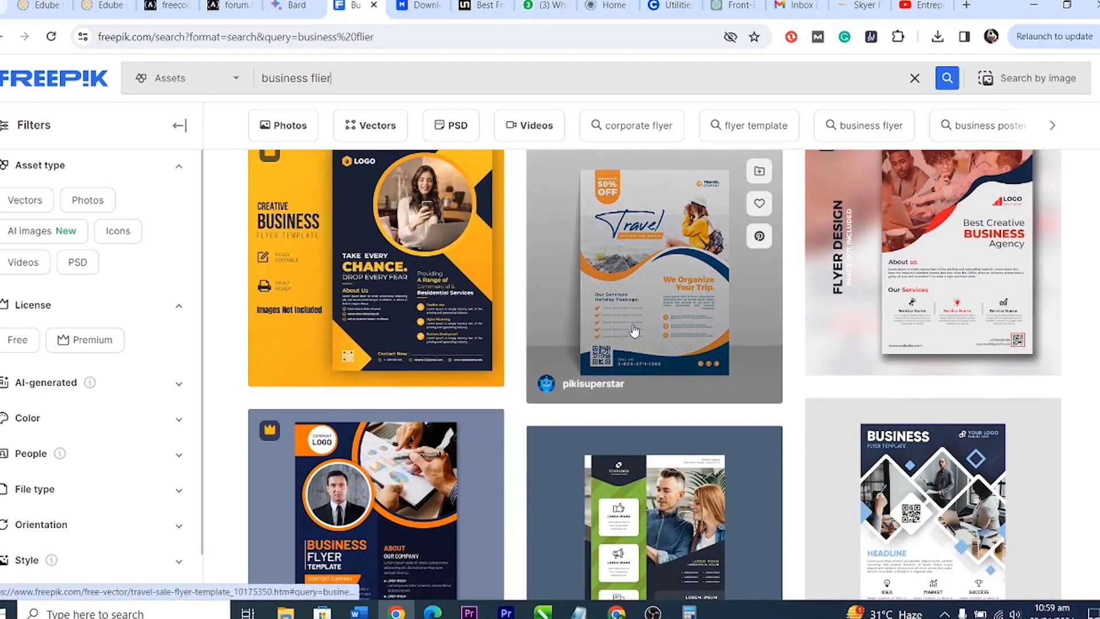
{"action": "left_click", "coordinate": [634, 329]}
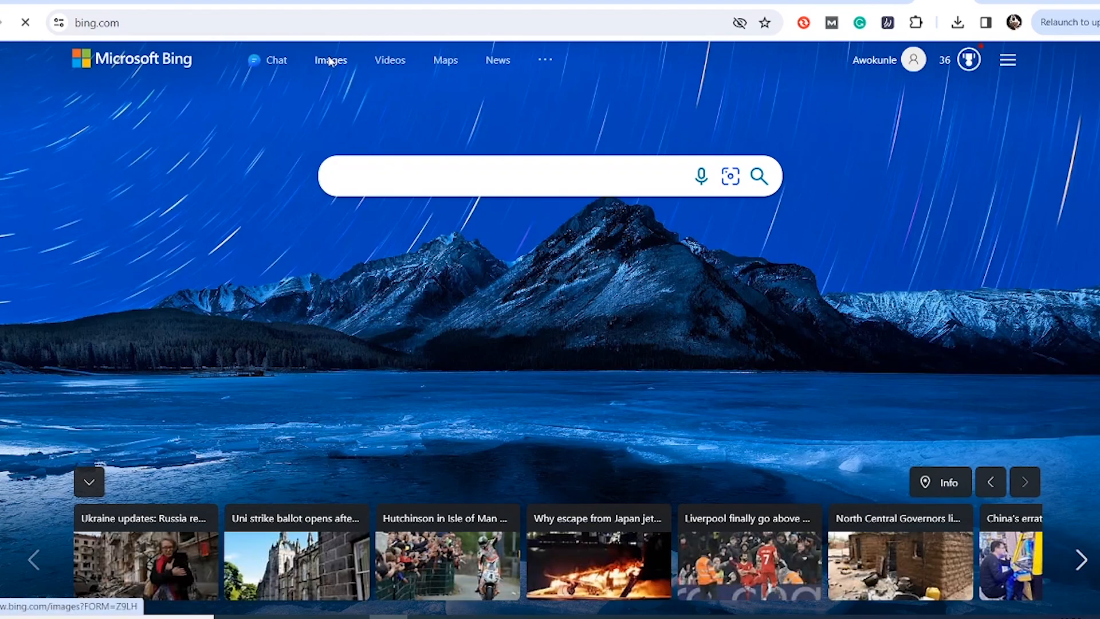
Step: Switch to Bing Images and open the Create page of the AI Image Creator
{"action": "left_click", "coordinate": [331, 61]}
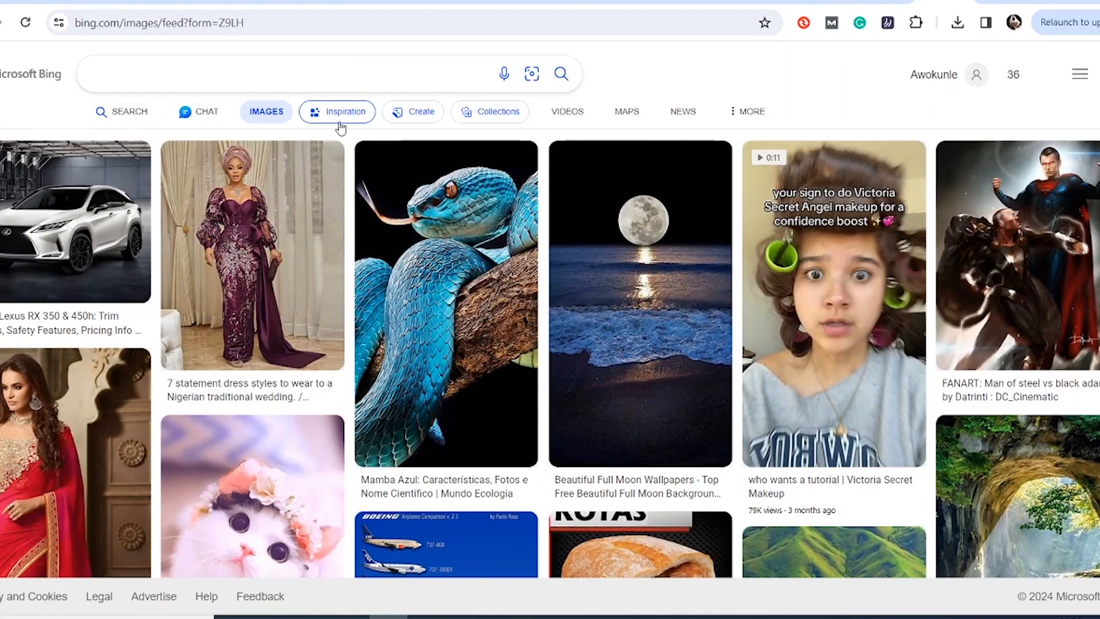
{"action": "left_click", "coordinate": [411, 112]}
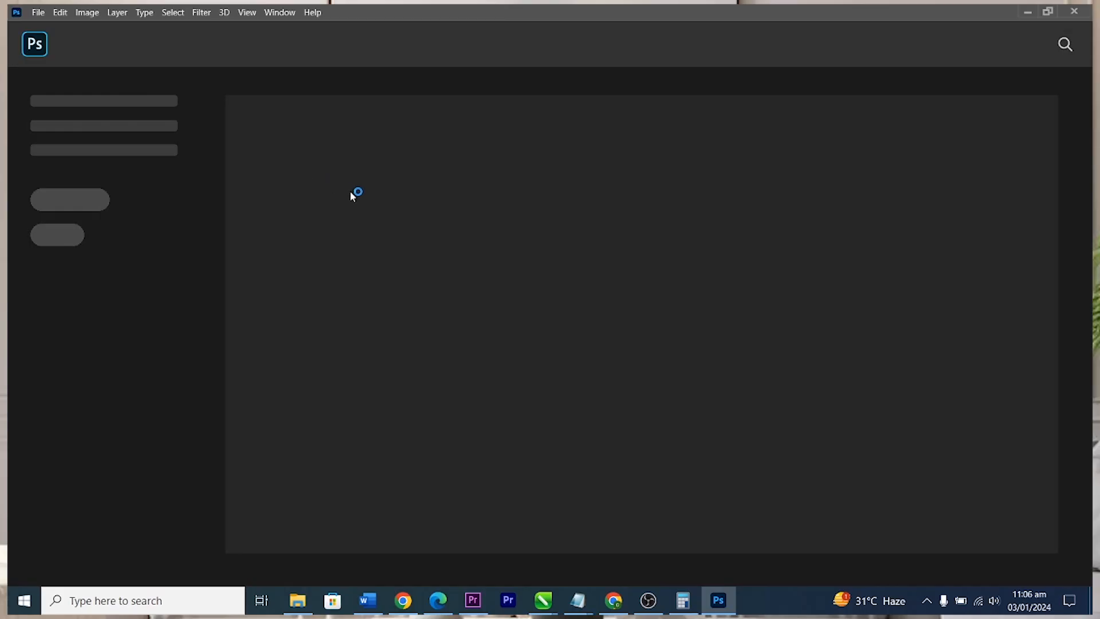
Step: Open the school admission post PSD from the extracted school-admission folder in Downloads
{"action": "left_click", "coordinate": [38, 12]}
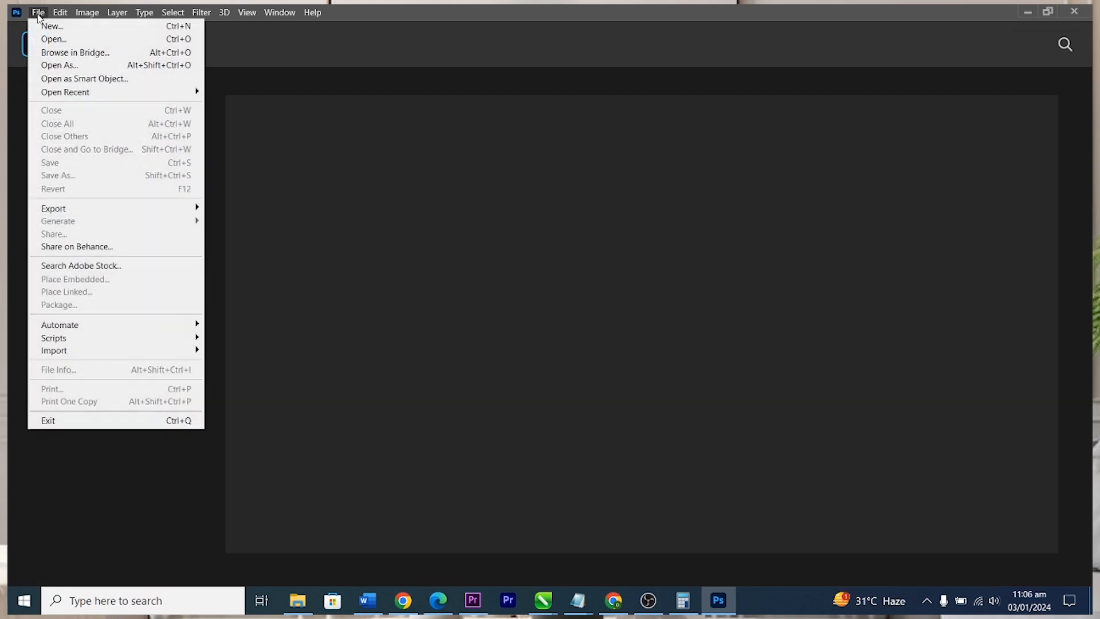
{"action": "left_click", "coordinate": [57, 40]}
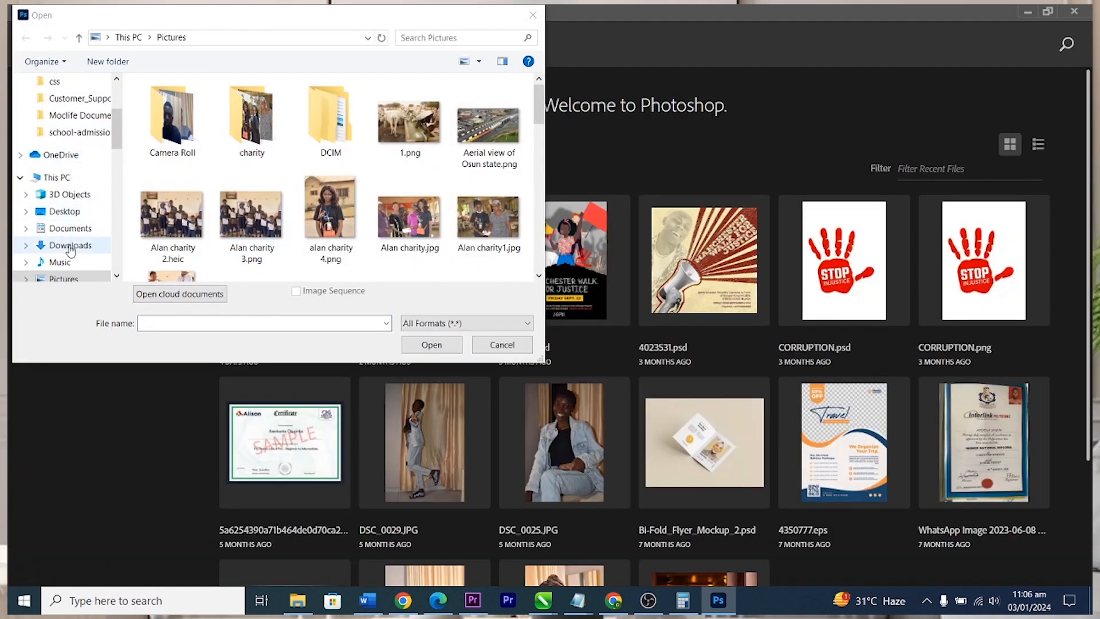
{"action": "left_click", "coordinate": [69, 243]}
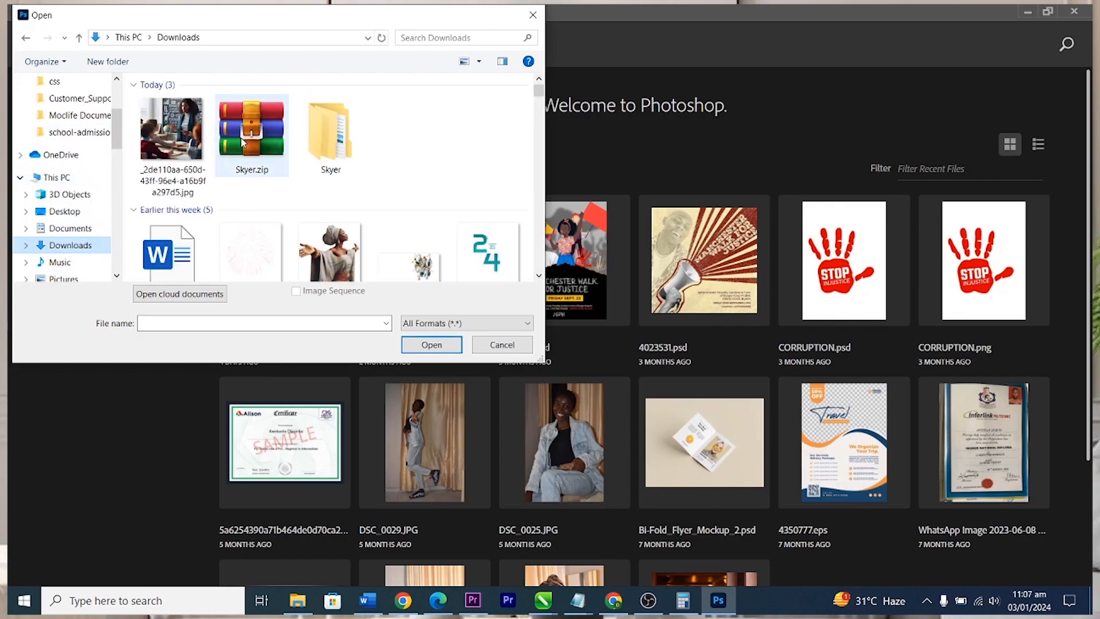
{"action": "scroll", "coordinate": [341, 174], "scroll_direction": "down", "scroll_amount": 5}
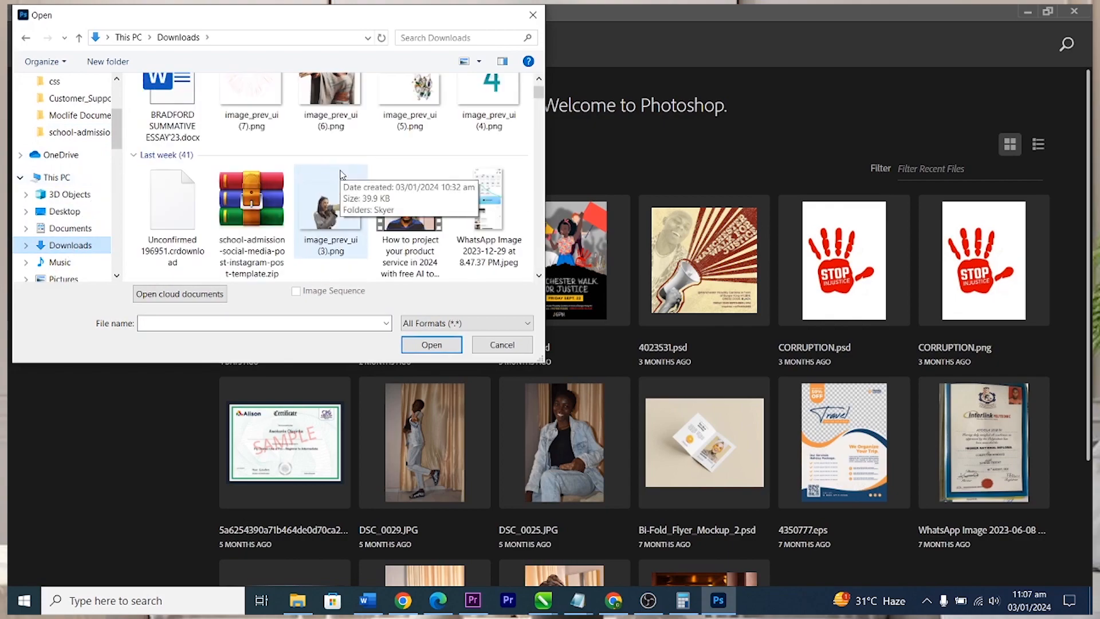
{"action": "scroll", "coordinate": [342, 174], "scroll_direction": "down", "scroll_amount": 3}
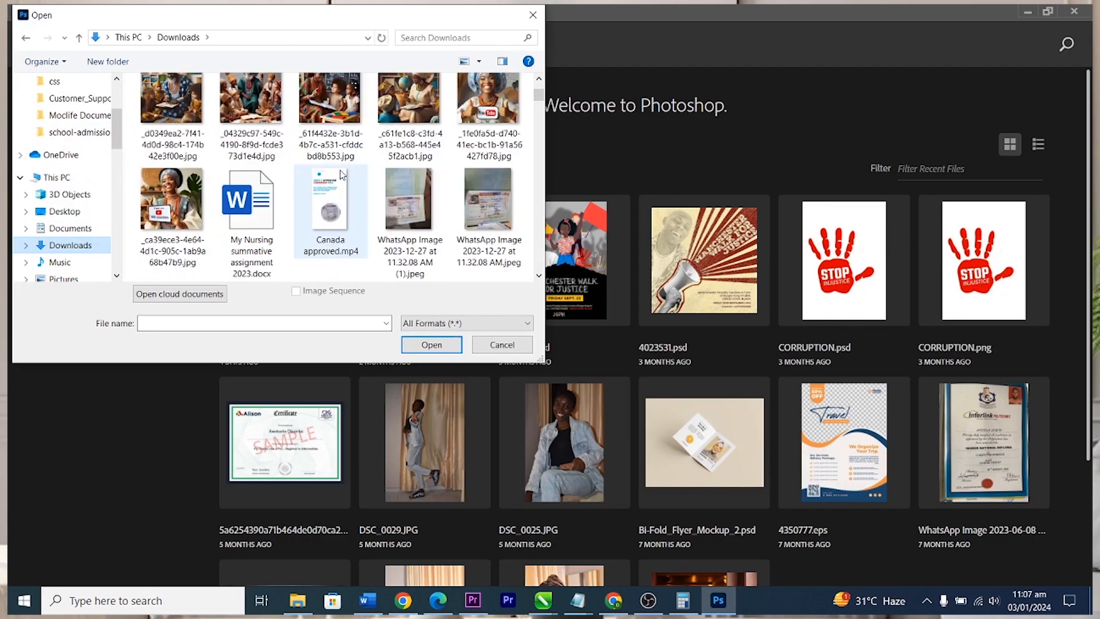
{"action": "double_click", "coordinate": [487, 206]}
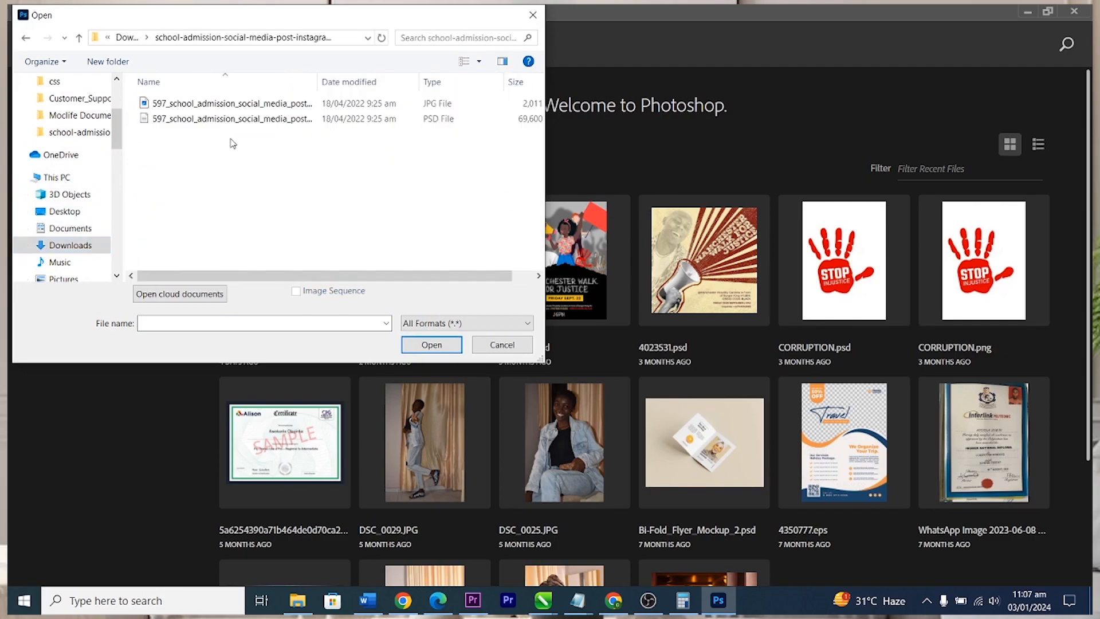
{"action": "left_click", "coordinate": [199, 118]}
{"action": "left_click", "coordinate": [431, 344]}
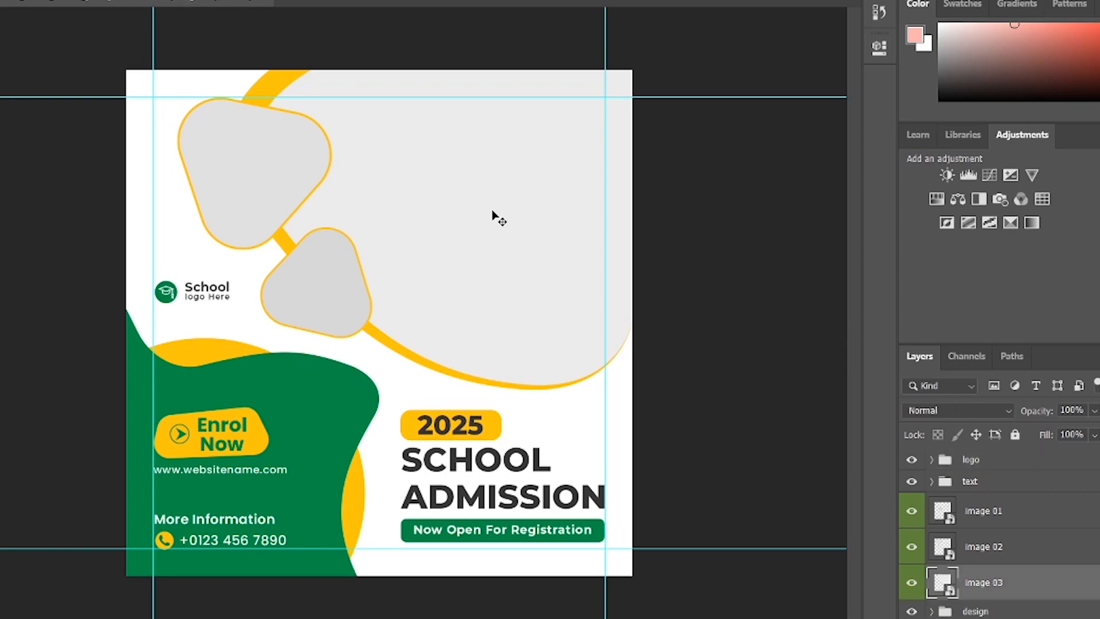
Step: Inspect the post's layers: heading, image placeholder, Enrol Now text, phone number and icon
{"action": "left_click", "coordinate": [440, 430]}
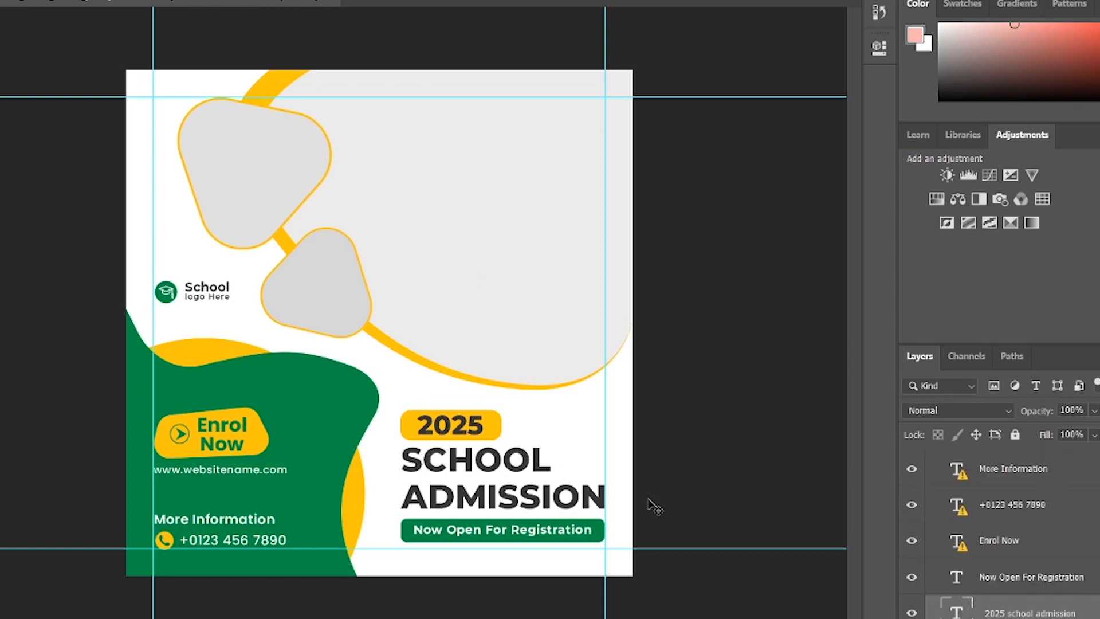
{"action": "left_click", "coordinate": [454, 196]}
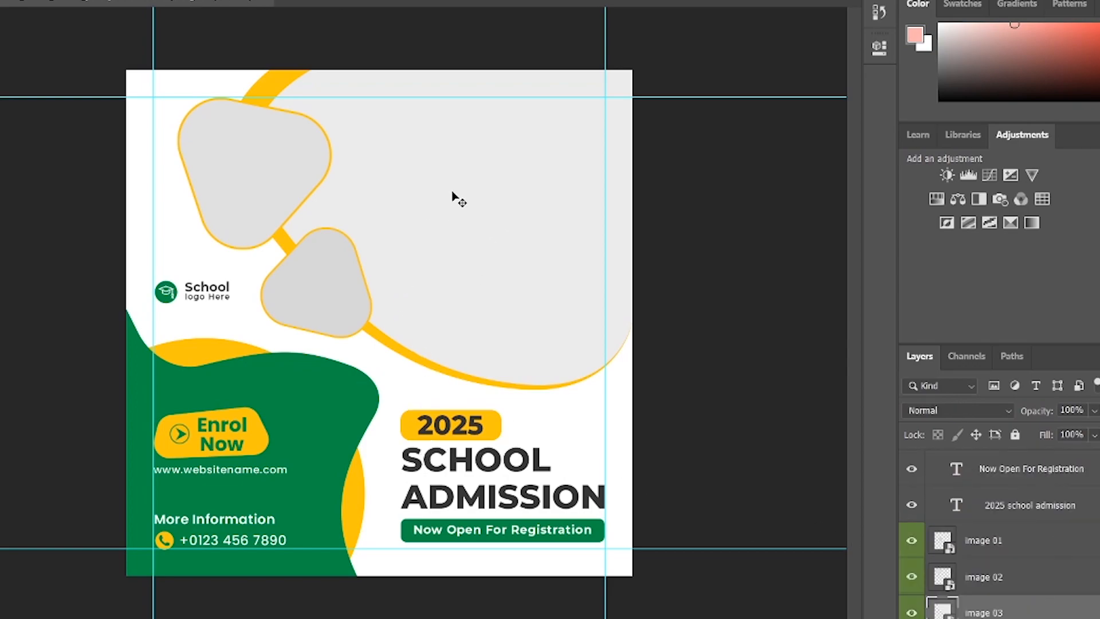
{"action": "left_click", "coordinate": [487, 500]}
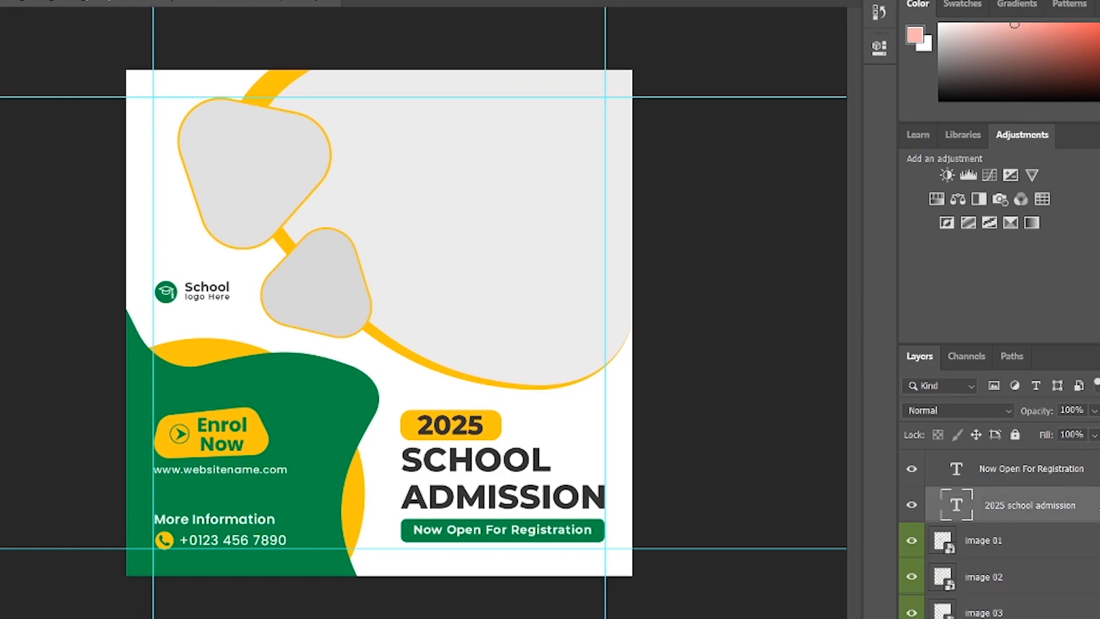
{"action": "left_click", "coordinate": [219, 426]}
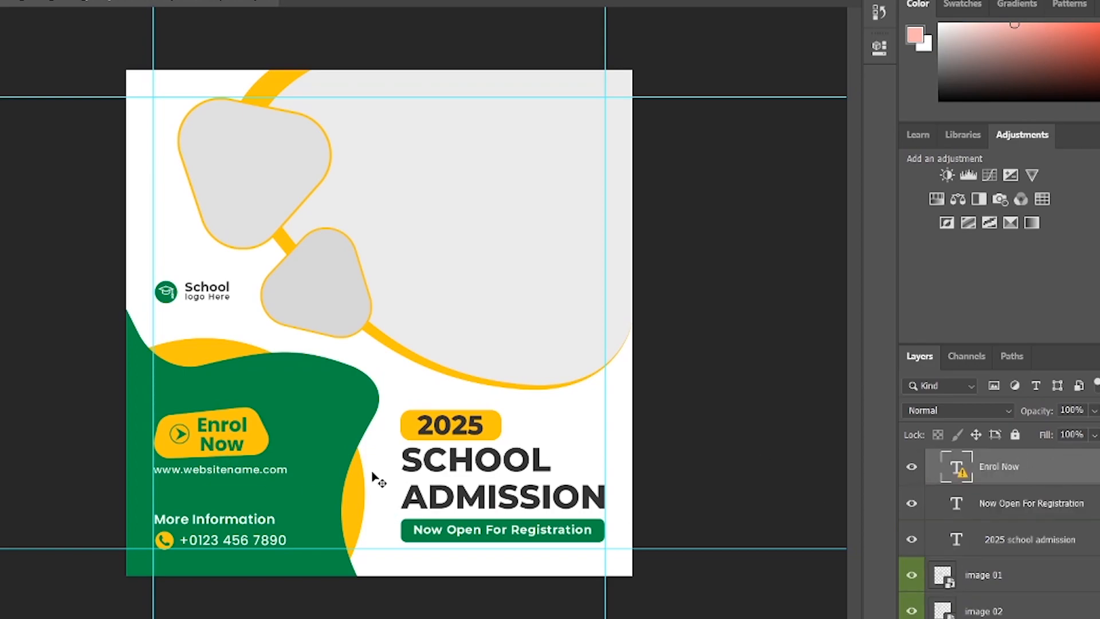
{"action": "left_click", "coordinate": [272, 543]}
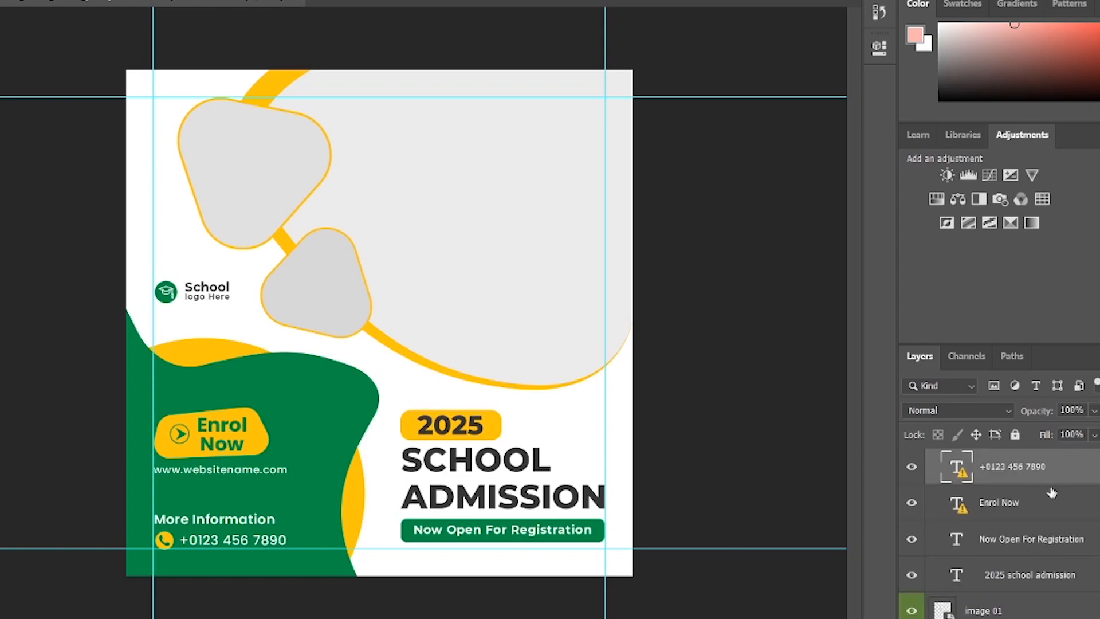
{"action": "left_click", "coordinate": [167, 541]}
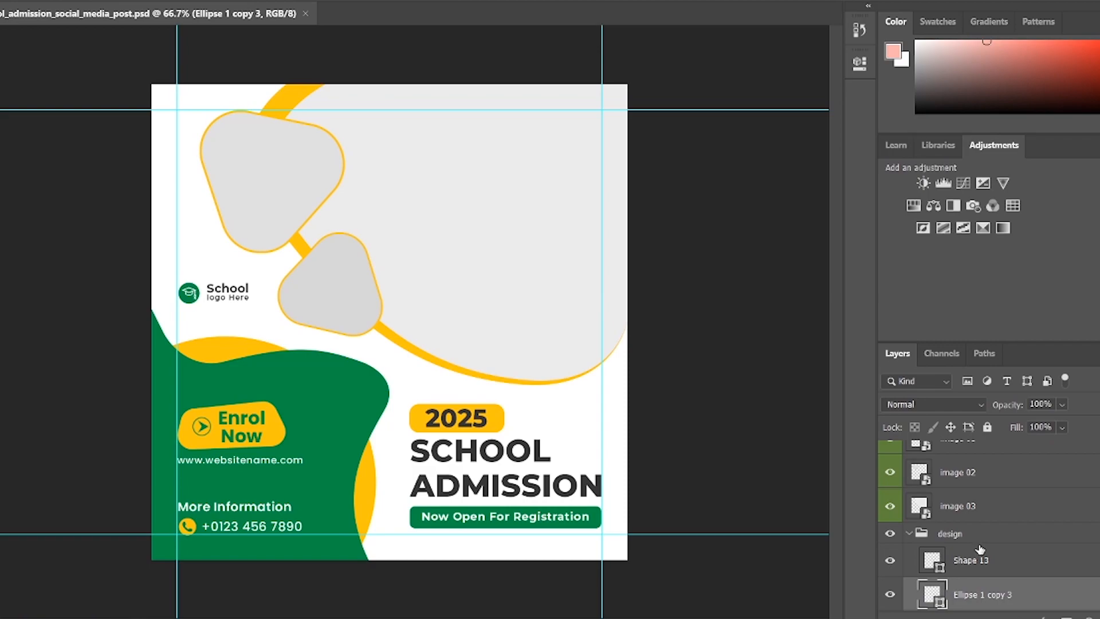
Step: Open the image 03 placeholder's smart object contents (Shape 1211.psb) for editing
{"action": "scroll", "coordinate": [980, 550], "scroll_direction": "up", "scroll_amount": 5}
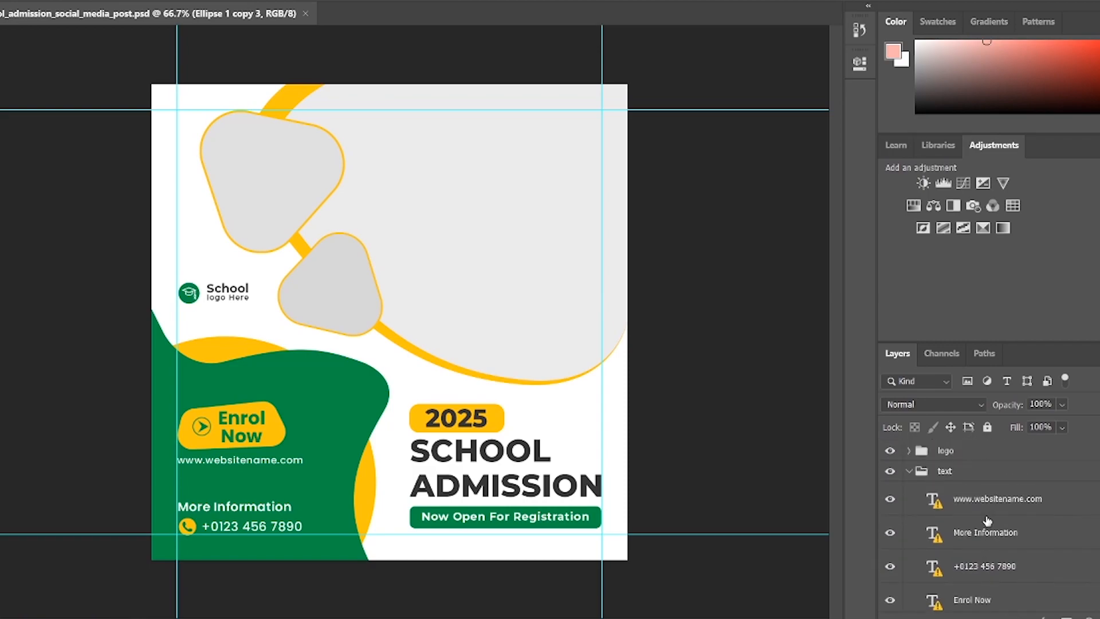
{"action": "scroll", "coordinate": [987, 520], "scroll_direction": "down", "scroll_amount": 10}
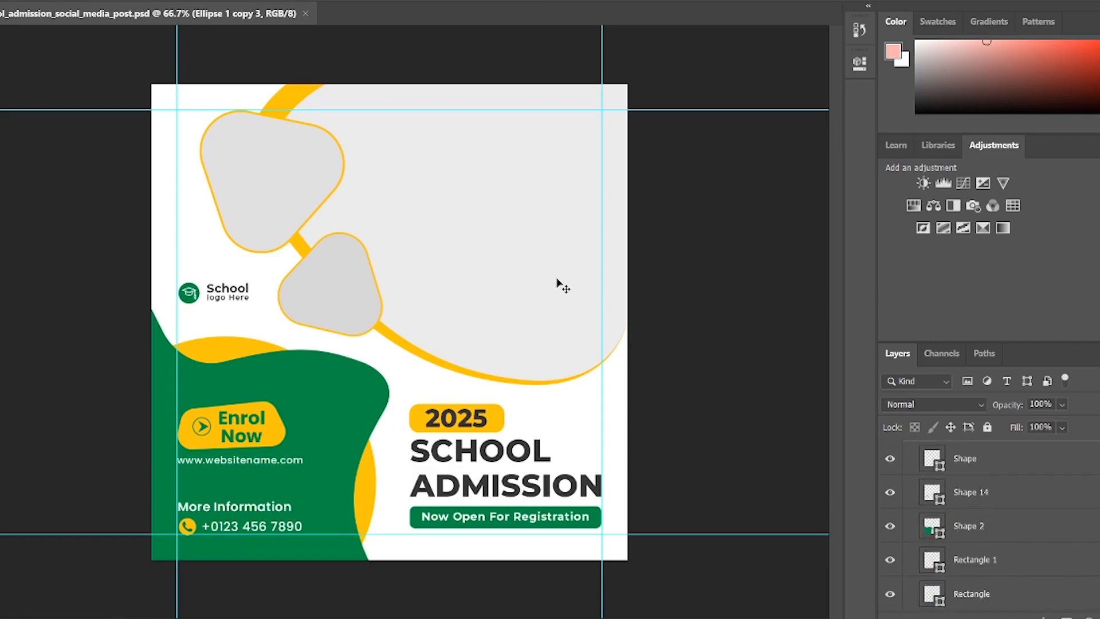
{"action": "scroll", "coordinate": [977, 541], "scroll_direction": "up", "scroll_amount": 5}
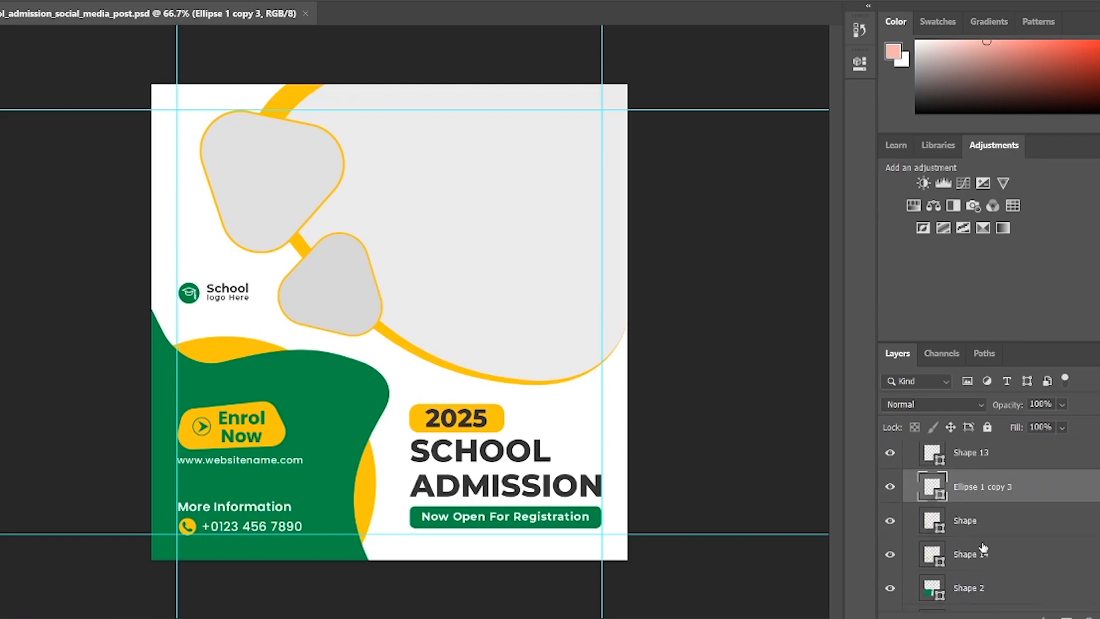
{"action": "left_click", "coordinate": [483, 212], "text": "ctrl"}
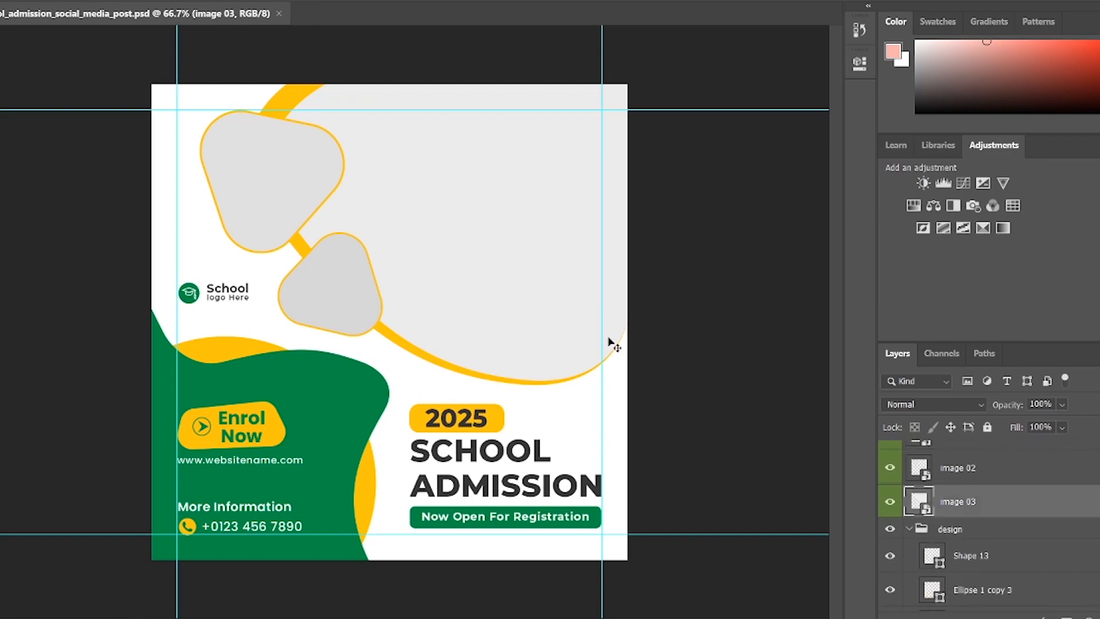
{"action": "double_click", "coordinate": [919, 504]}
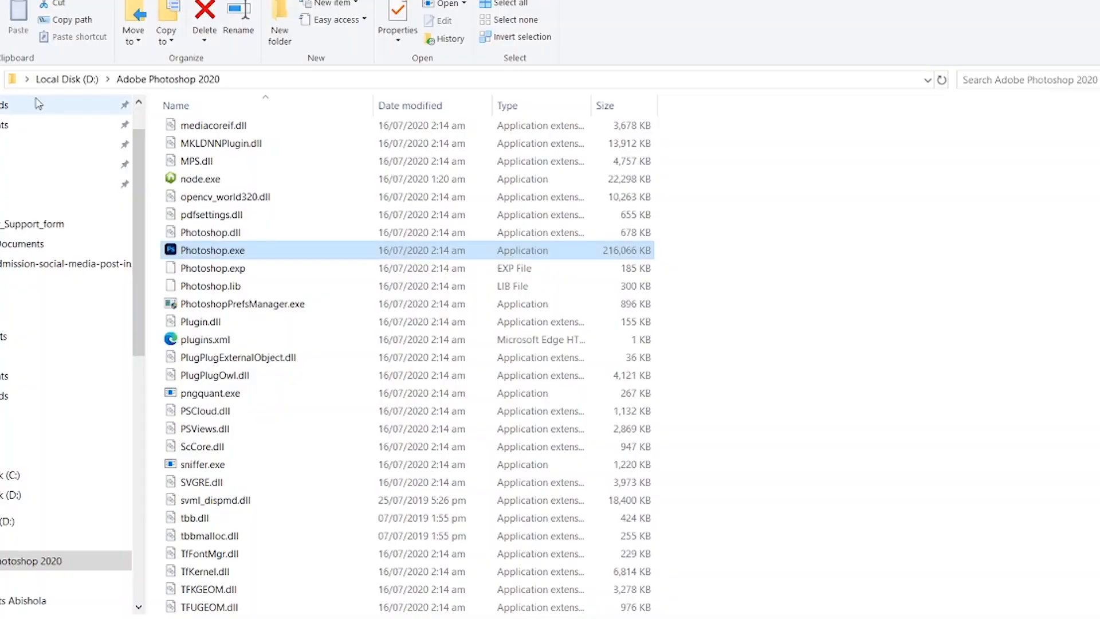
Step: Drag the classroom photo from Downloads into Shape 1211.psb and enlarge it to fill the frame
{"action": "left_click", "coordinate": [58, 105]}
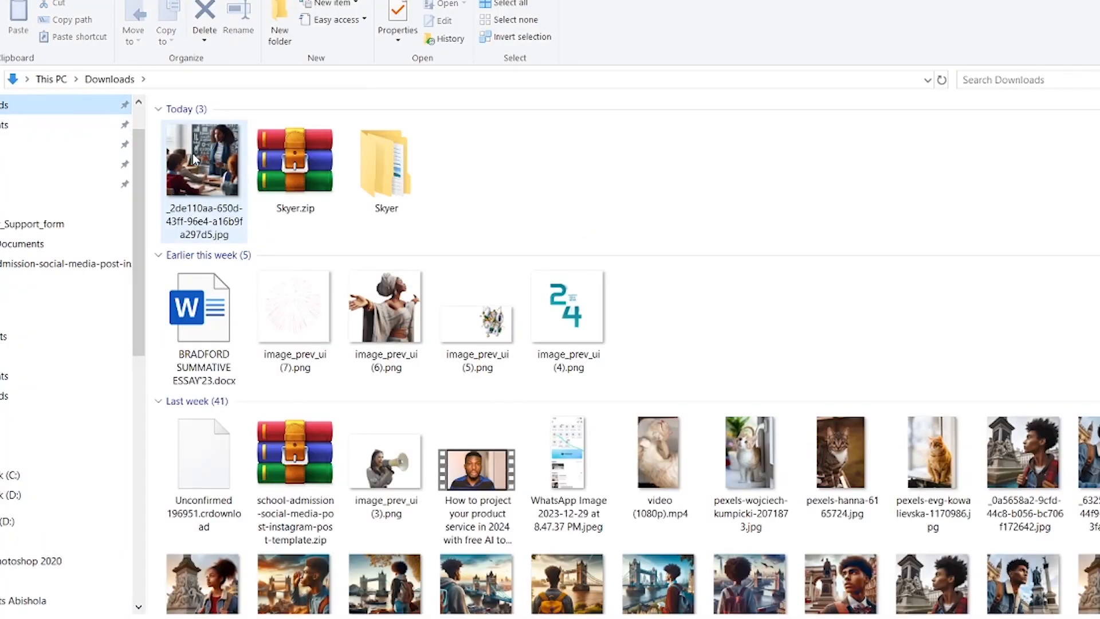
{"action": "left_click", "coordinate": [200, 169]}
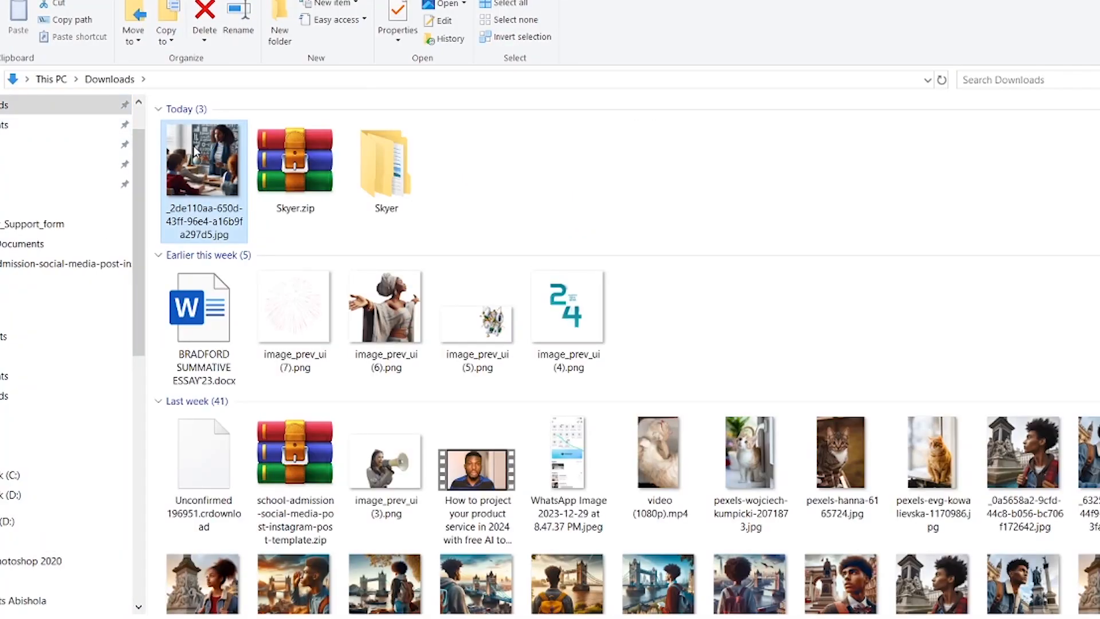
{"action": "left_click_drag", "start_coordinate": [195, 152], "coordinate": [456, 322]}
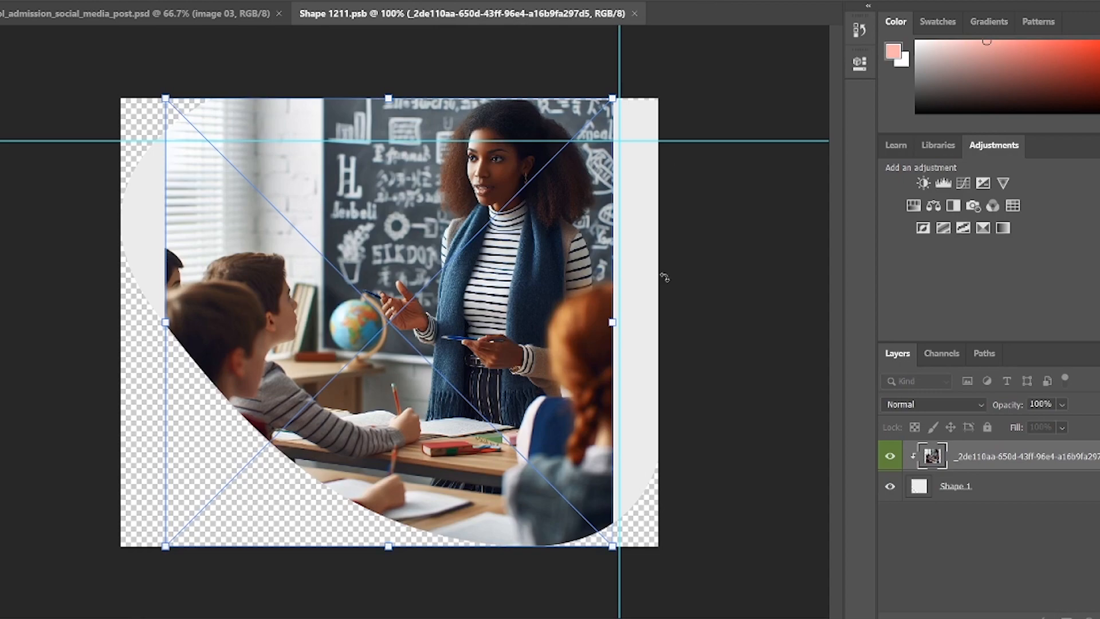
{"action": "left_click_drag", "start_coordinate": [612, 547], "coordinate": [676, 609]}
{"action": "left_click_drag", "start_coordinate": [165, 99], "coordinate": [108, 93]}
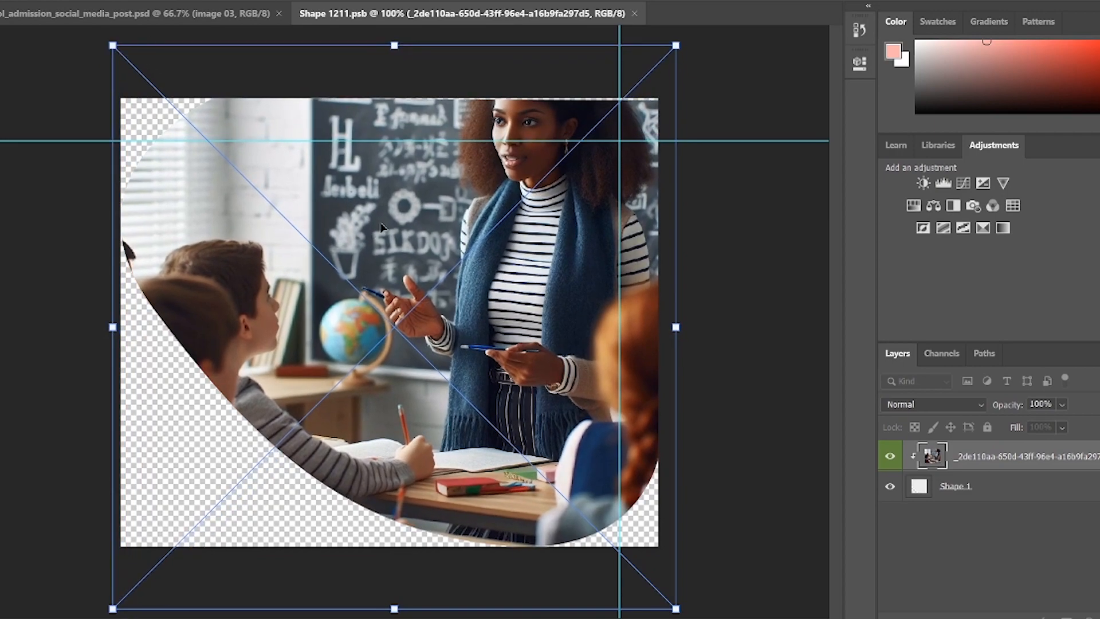
{"action": "left_click_drag", "start_coordinate": [381, 228], "coordinate": [375, 263]}
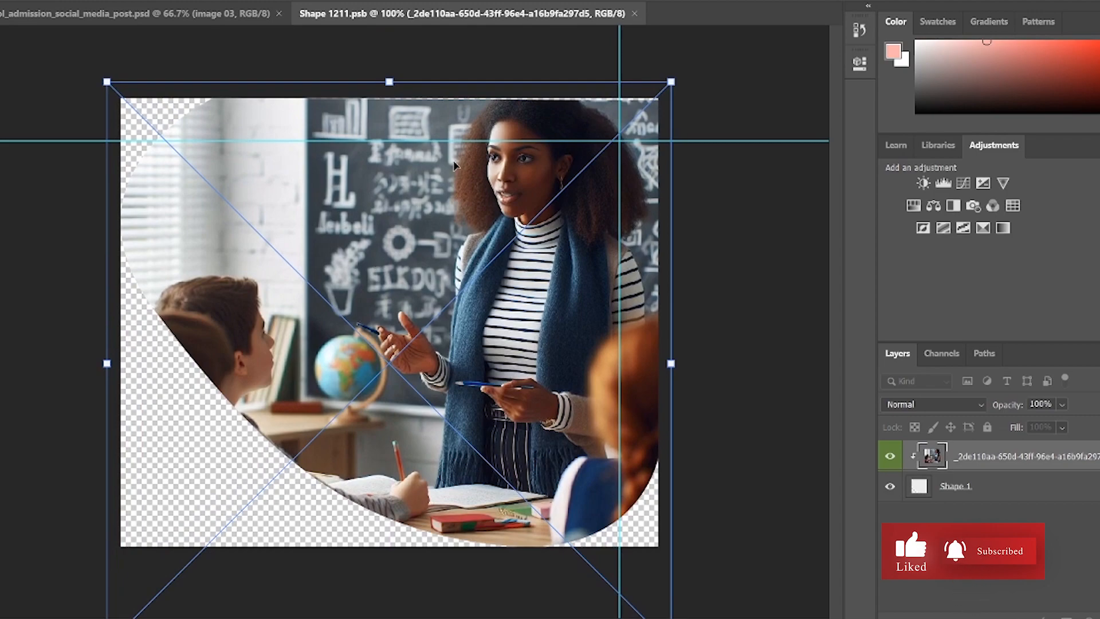
Step: Commit and save the placeholder, then return to the post and select the image 02 layer
{"action": "key", "text": "Return"}
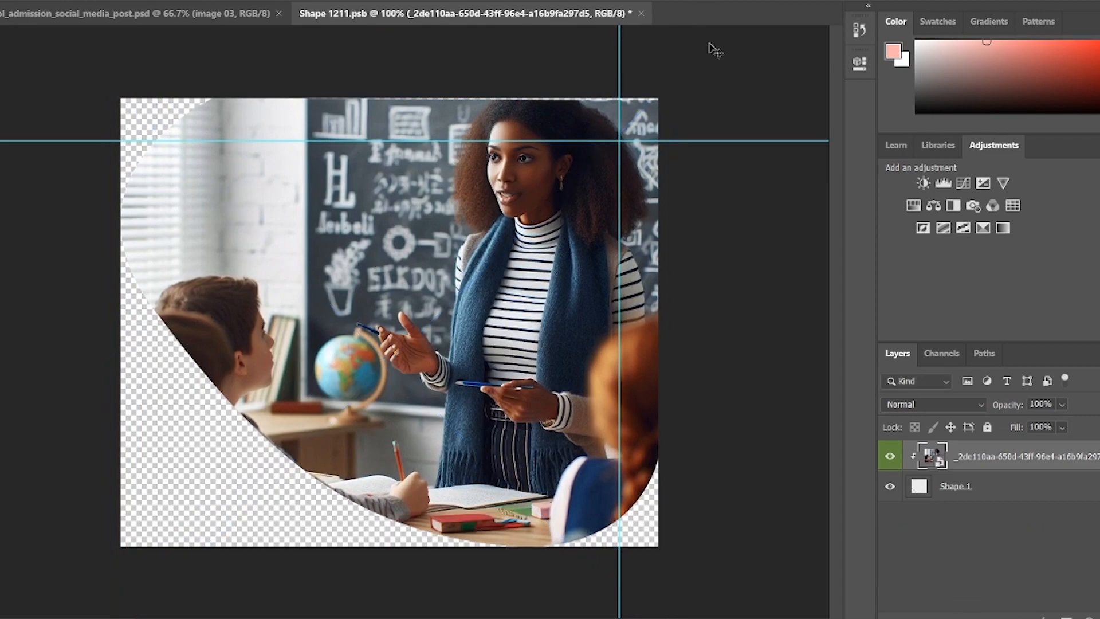
{"action": "key", "text": "ctrl+s"}
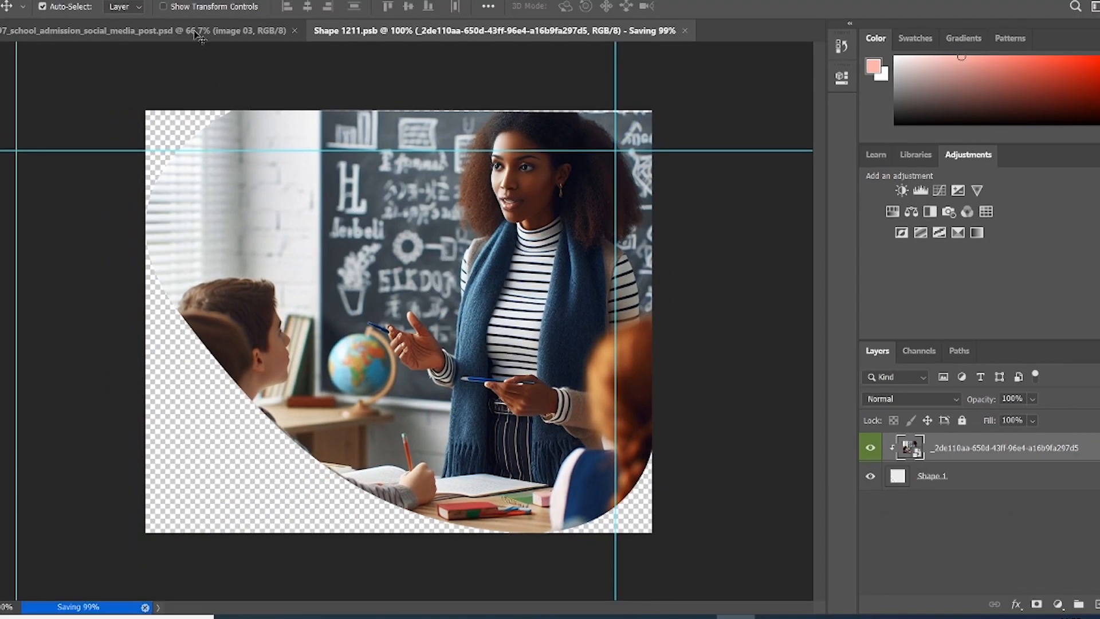
{"action": "left_click", "coordinate": [196, 32]}
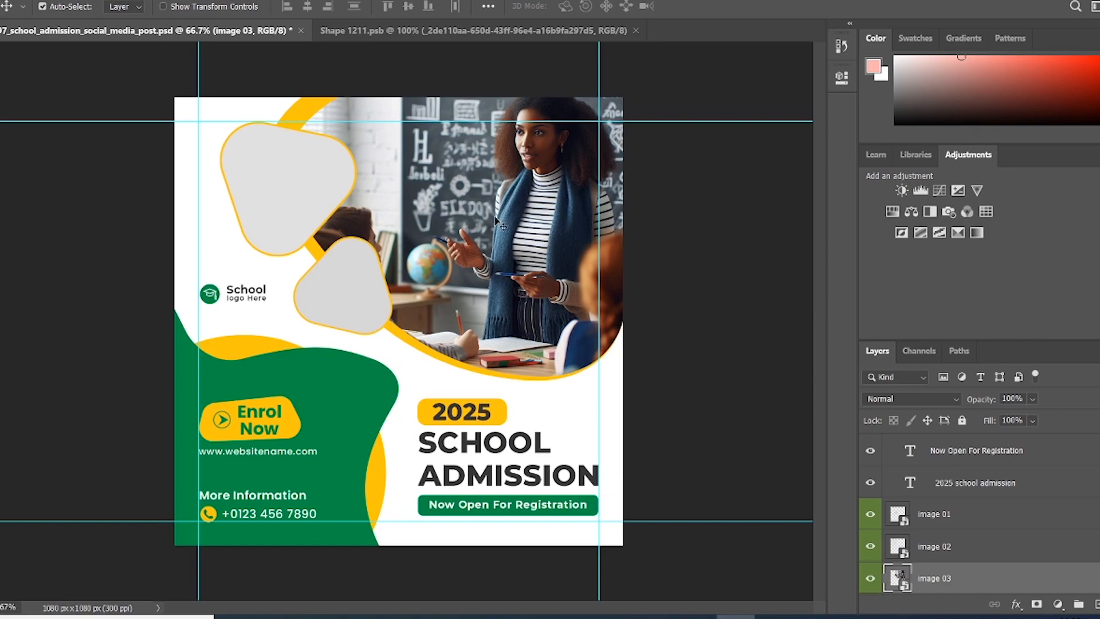
{"action": "left_click", "coordinate": [291, 171]}
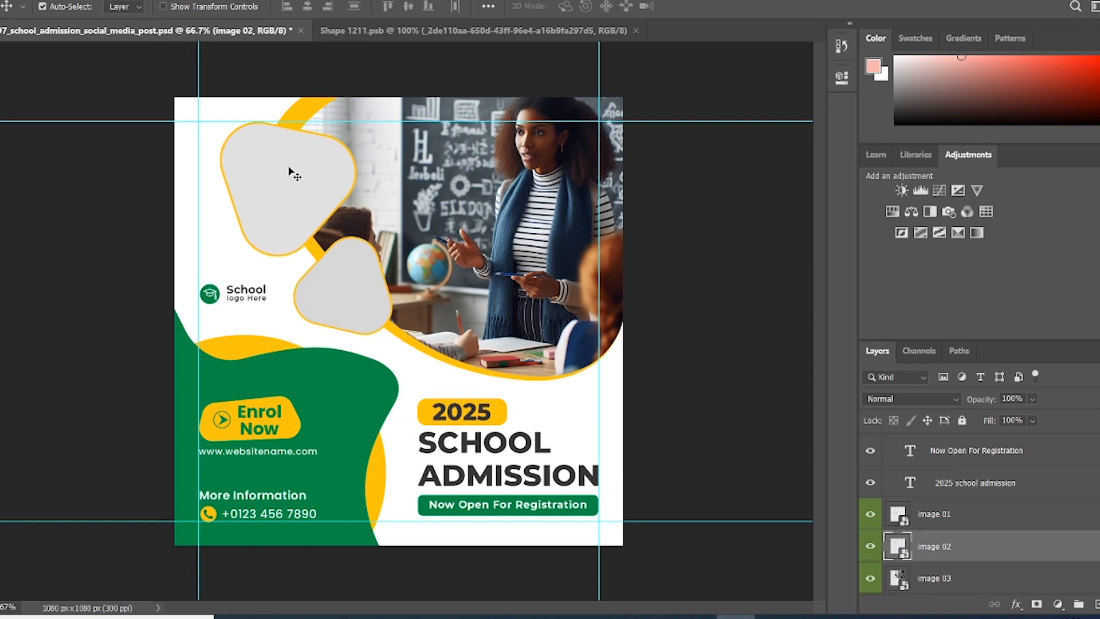
Step: Place the young man-and-statue photo into image 02's Shape 31.psb, save and close it
{"action": "double_click", "coordinate": [899, 542]}
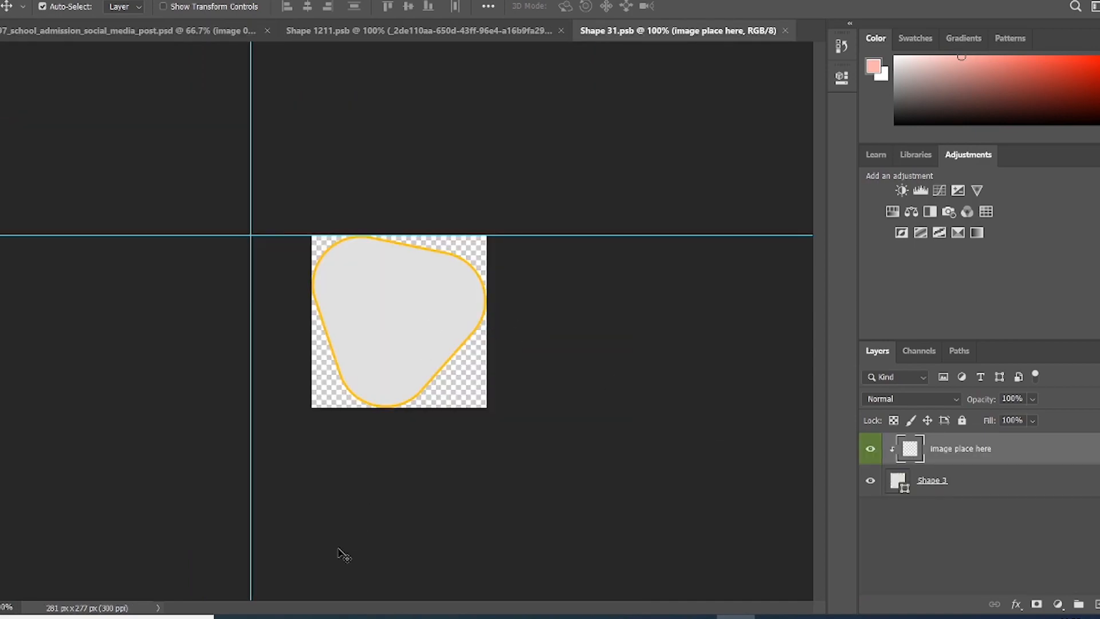
{"action": "left_click", "coordinate": [274, 616]}
{"action": "scroll", "coordinate": [567, 401], "scroll_direction": "down", "scroll_amount": 3}
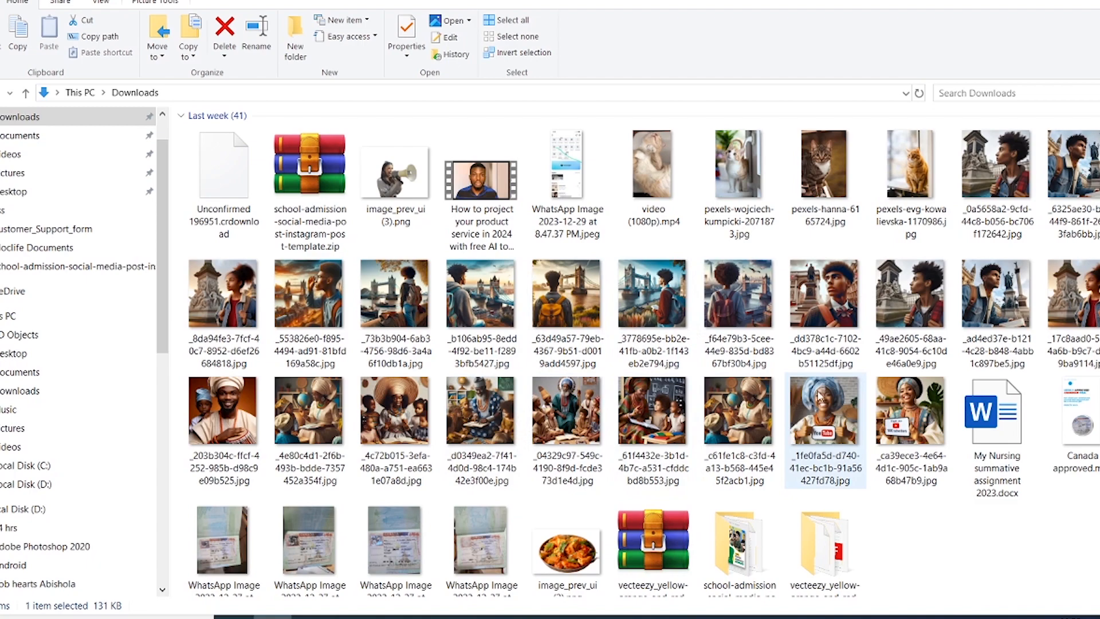
{"action": "left_click", "coordinate": [981, 290]}
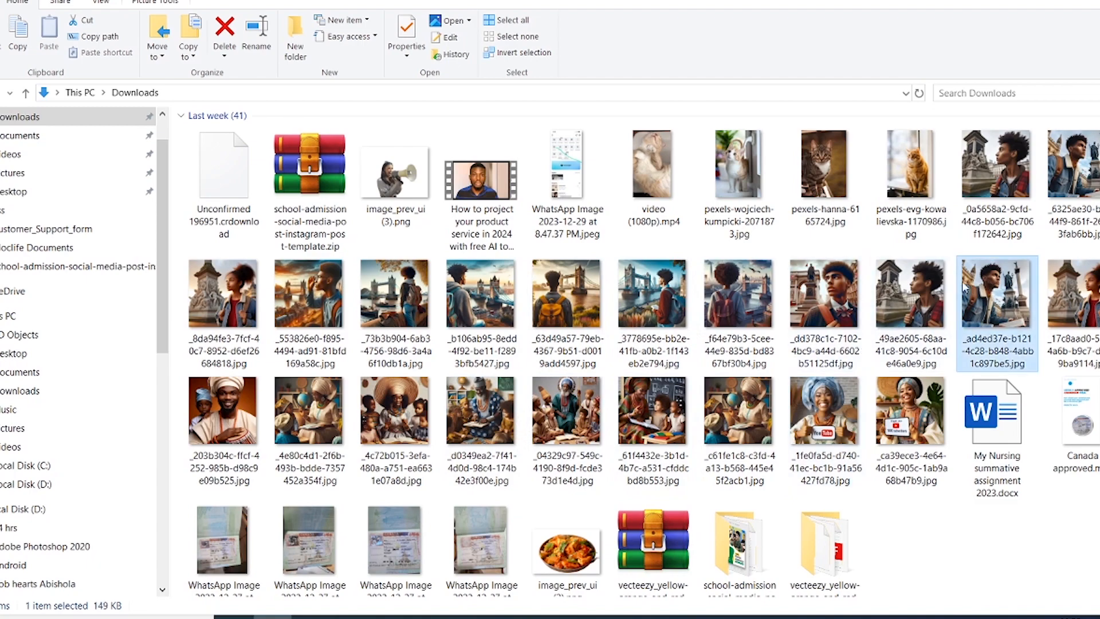
{"action": "left_click", "coordinate": [915, 305]}
{"action": "left_click_drag", "start_coordinate": [912, 292], "coordinate": [405, 295]}
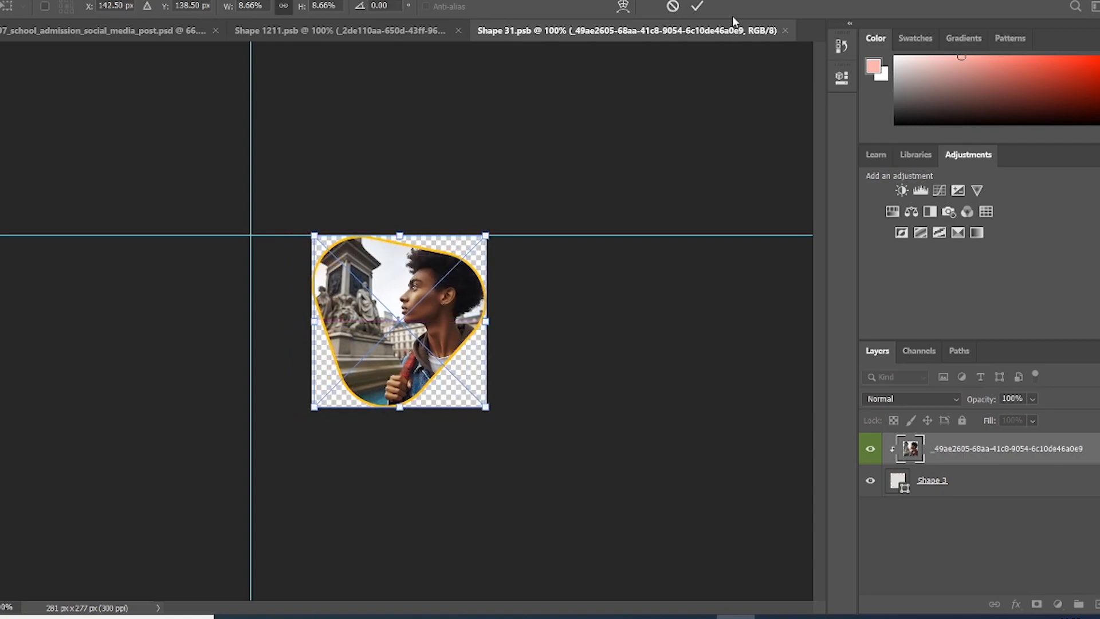
{"action": "left_click", "coordinate": [697, 6]}
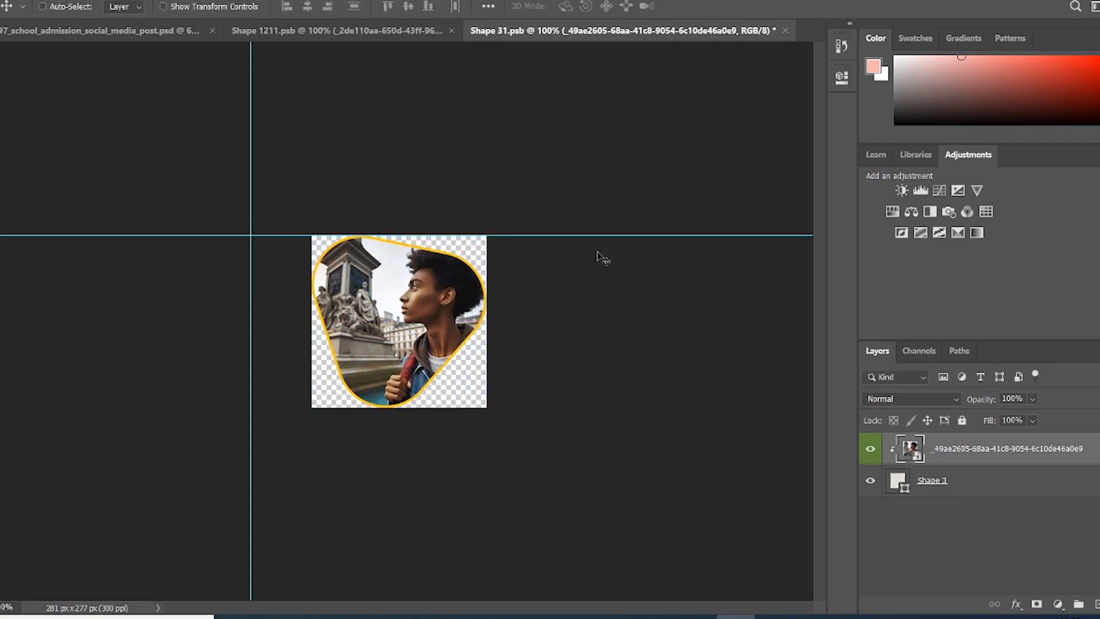
{"action": "key", "text": "ctrl+s"}
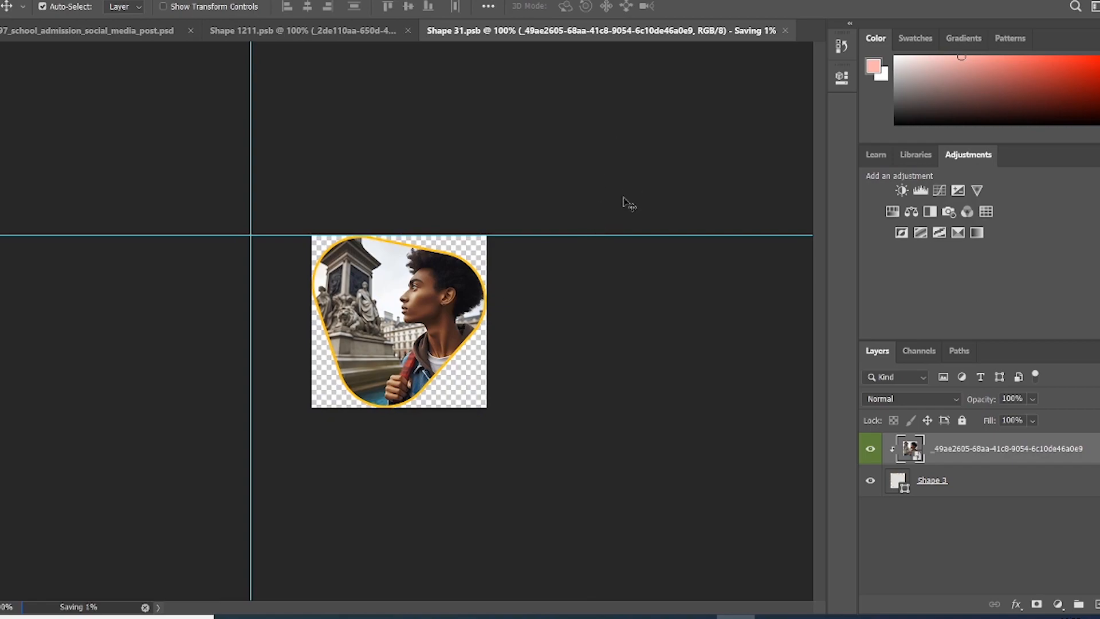
{"action": "left_click", "coordinate": [786, 28]}
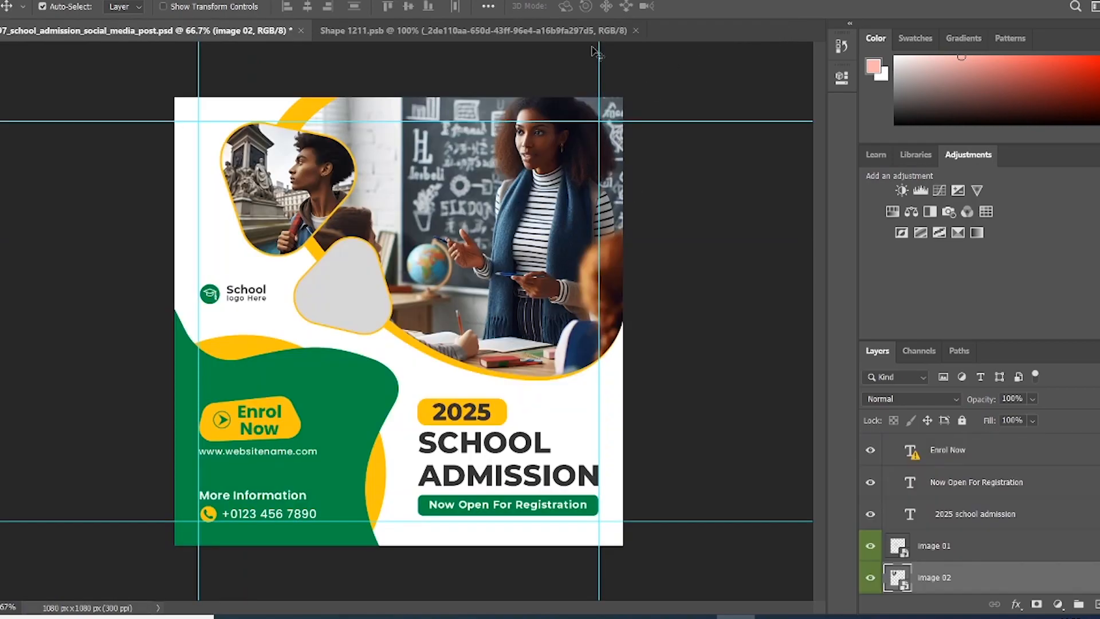
Step: Close the classroom photo document and drag the denim-jacket photo into image 01's placeholder contents
{"action": "left_click", "coordinate": [431, 33]}
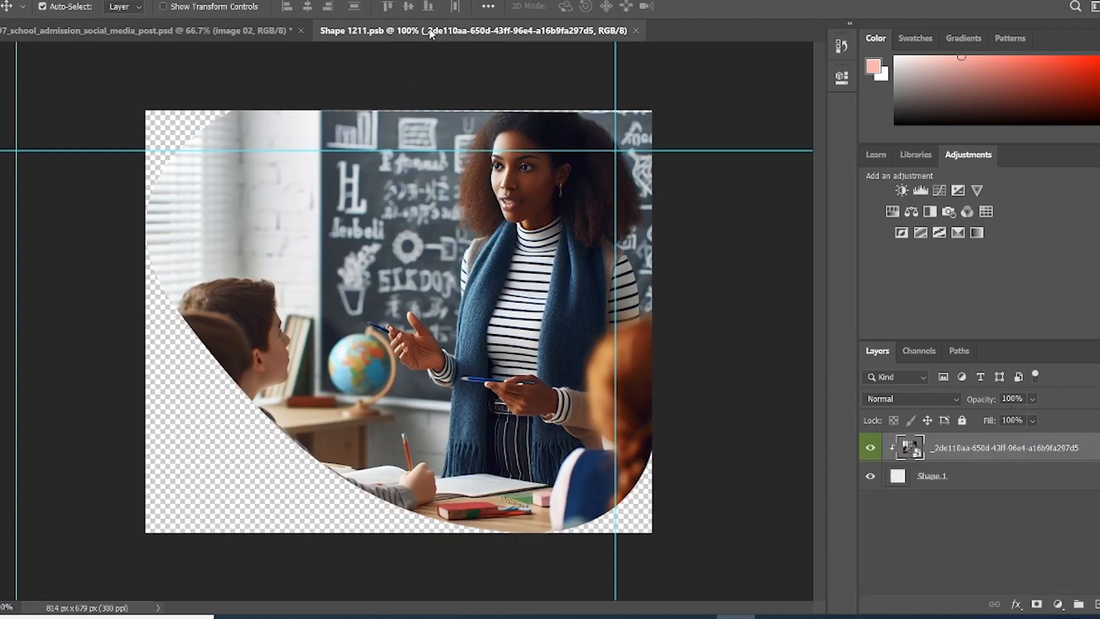
{"action": "left_click", "coordinate": [637, 30]}
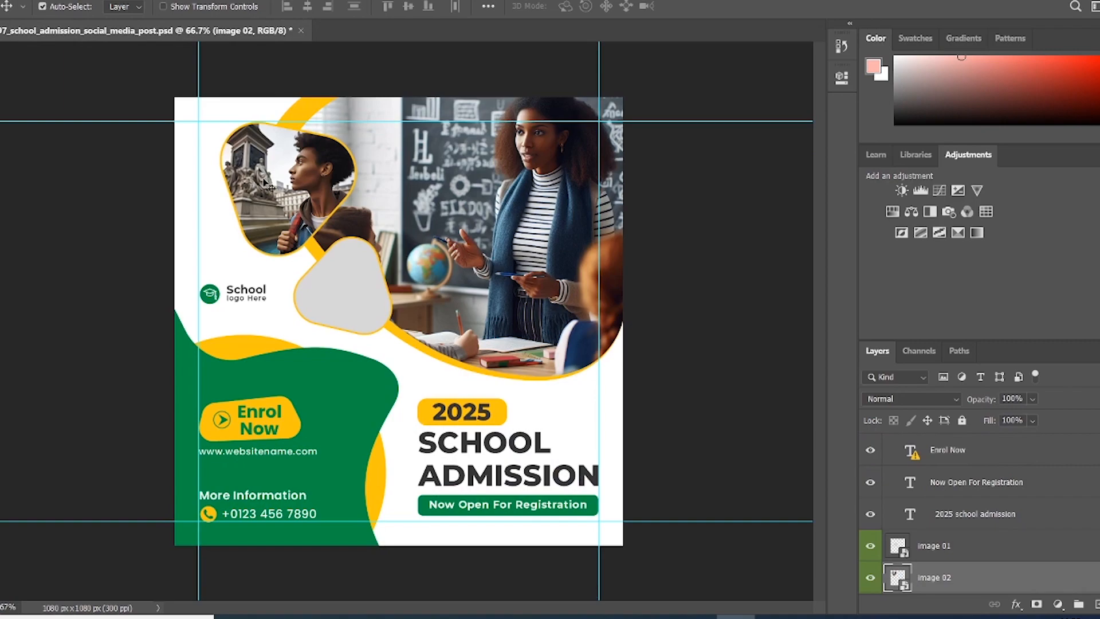
{"action": "left_click", "coordinate": [347, 291]}
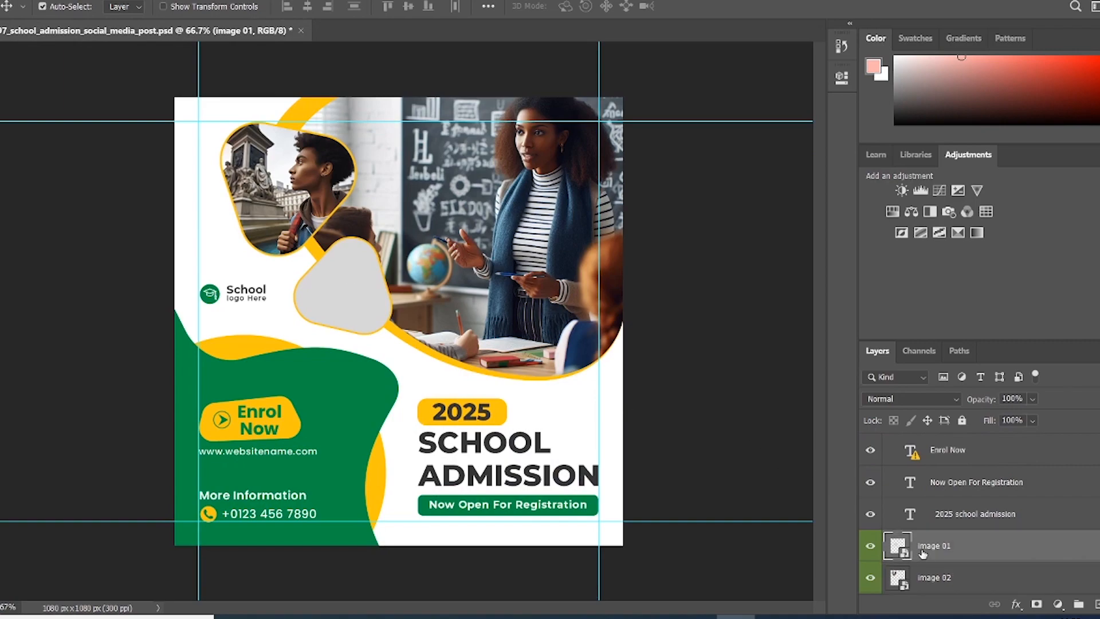
{"action": "double_click", "coordinate": [898, 545]}
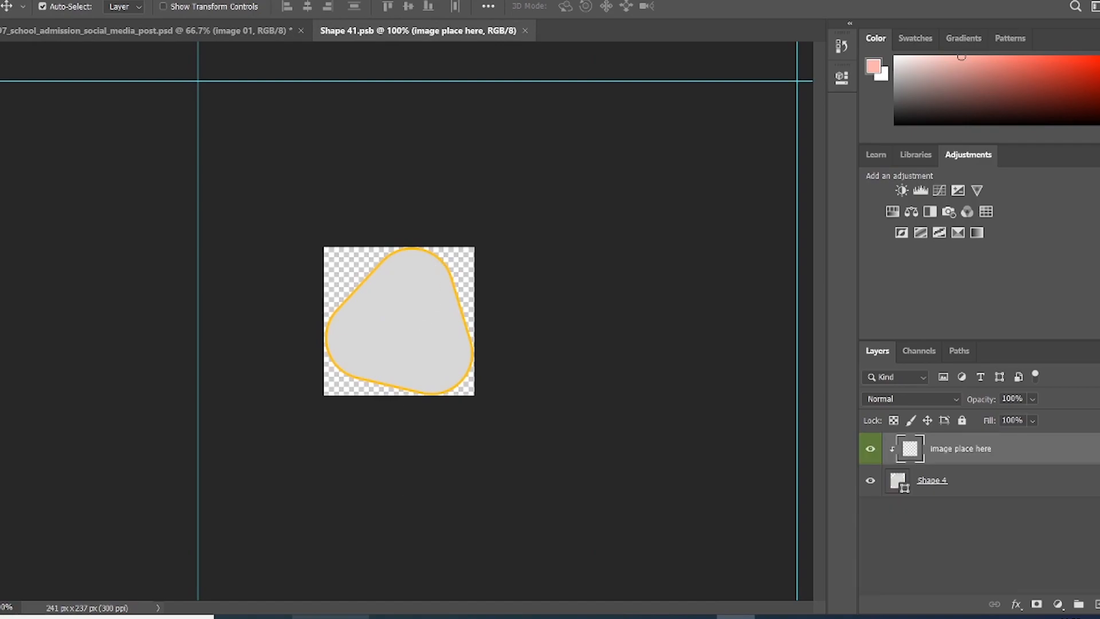
{"action": "left_click", "coordinate": [272, 617]}
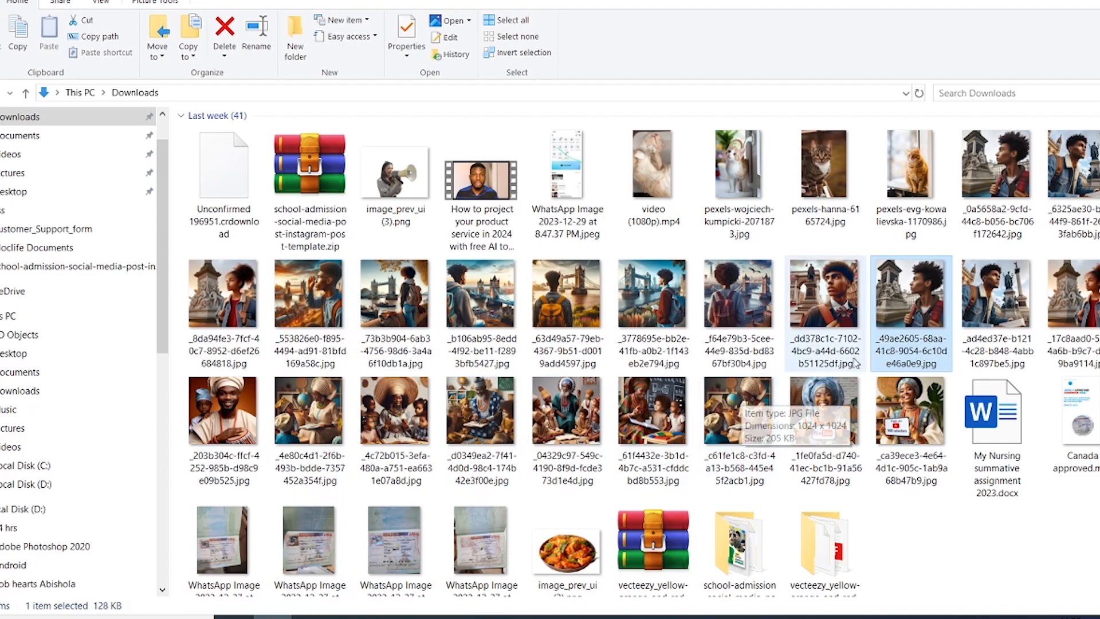
{"action": "left_click", "coordinate": [996, 281]}
{"action": "left_click_drag", "start_coordinate": [992, 304], "coordinate": [386, 319]}
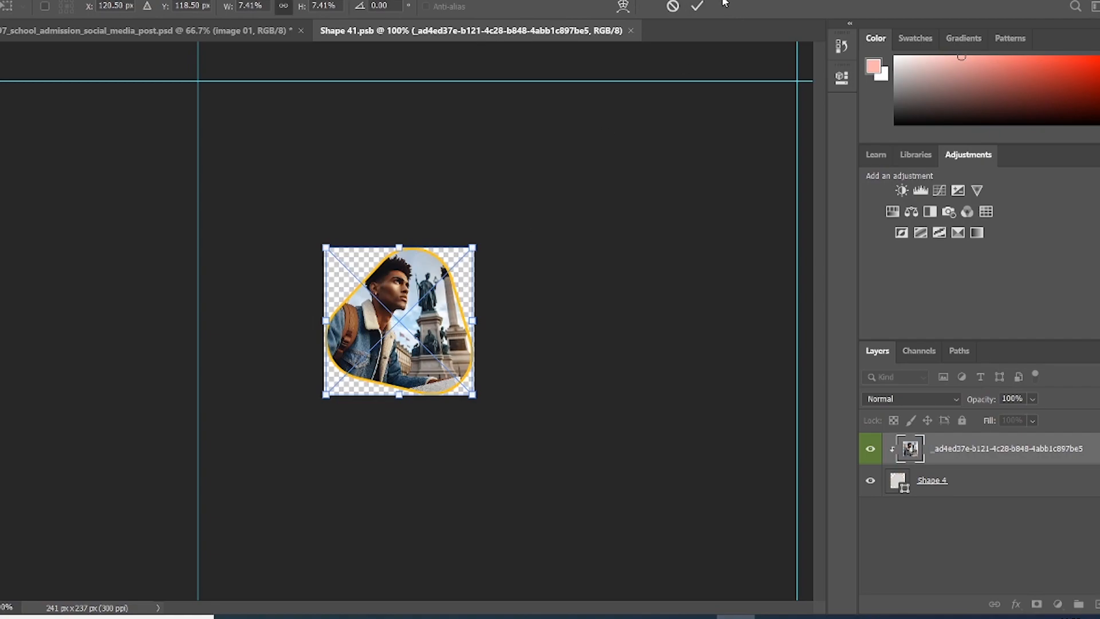
Step: Commit the denim-jacket photo, save the placeholder contents, and close Shape 41.psb
{"action": "left_click", "coordinate": [697, 6]}
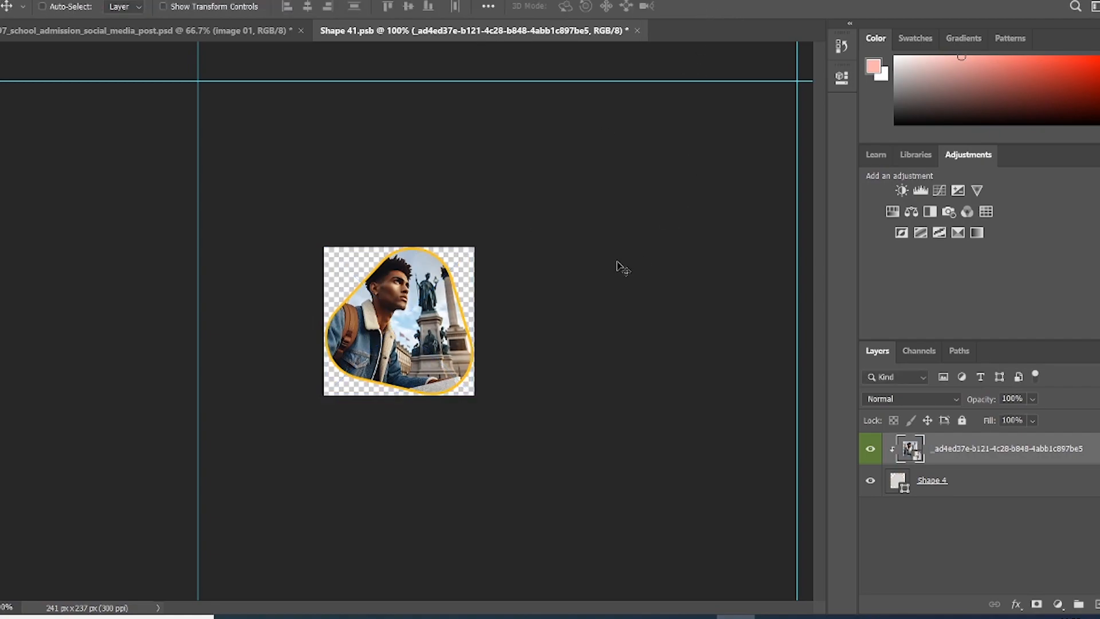
{"action": "key", "text": "ctrl+s"}
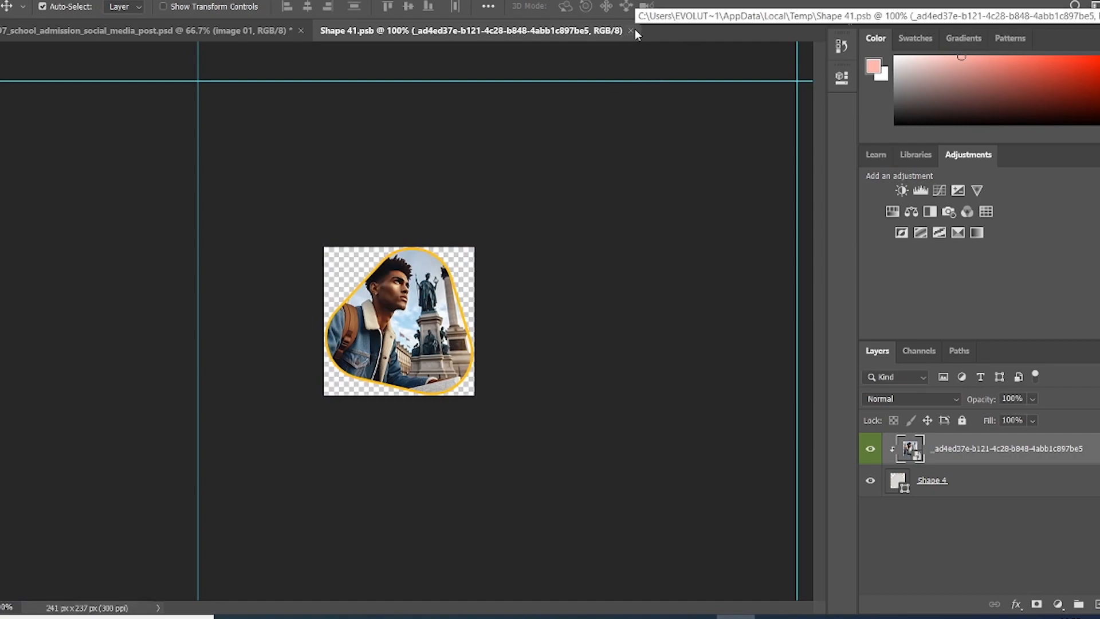
{"action": "left_click", "coordinate": [632, 30]}
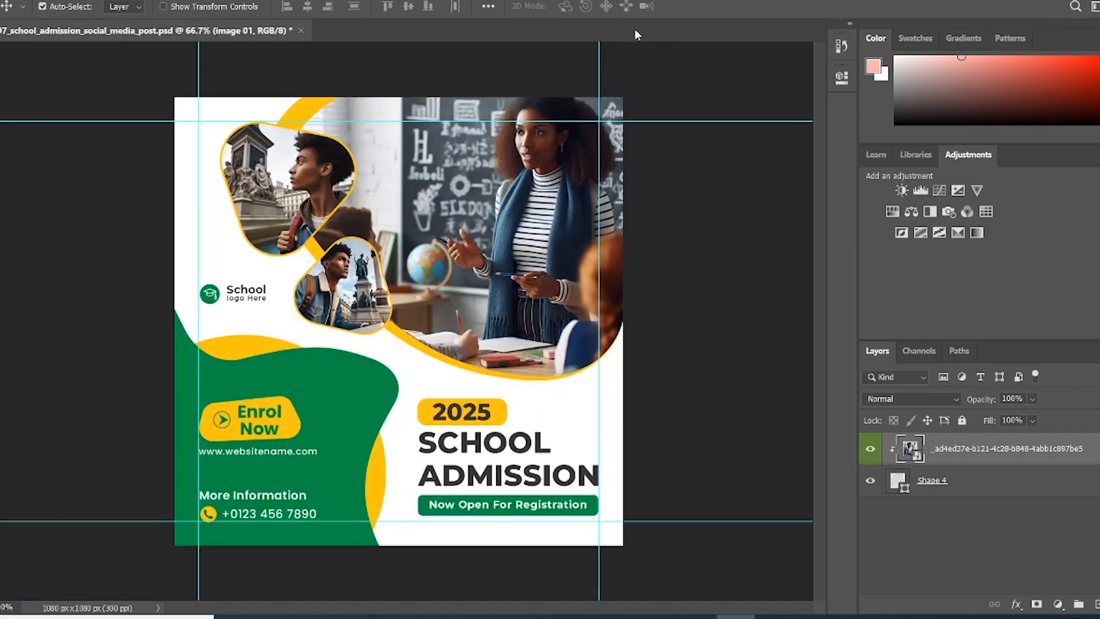
{"action": "left_click", "coordinate": [242, 293]}
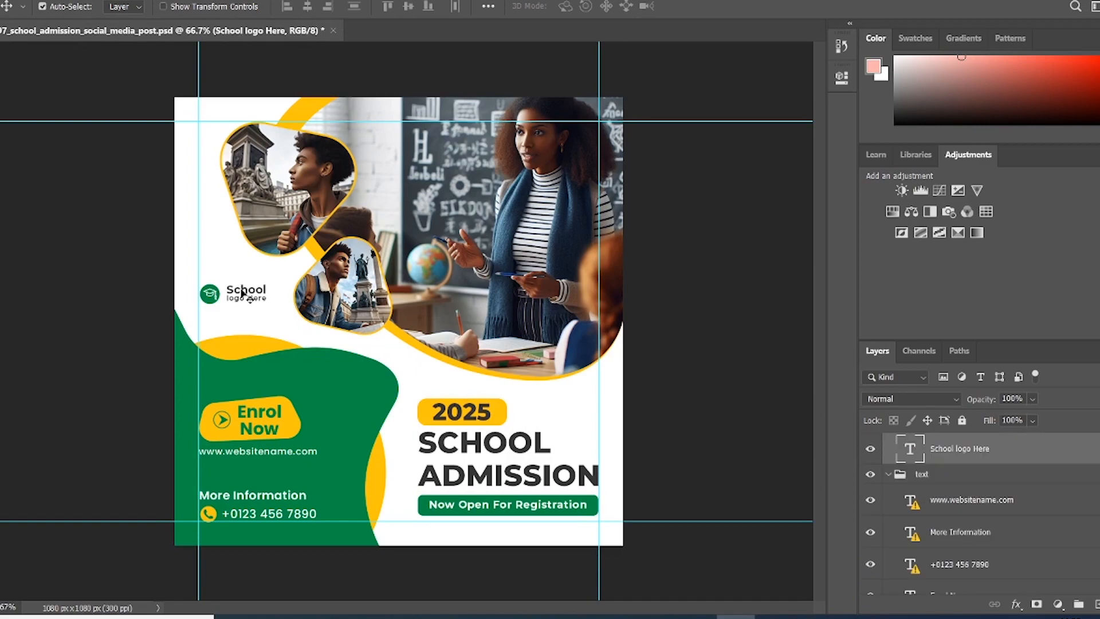
{"action": "left_click", "coordinate": [871, 450]}
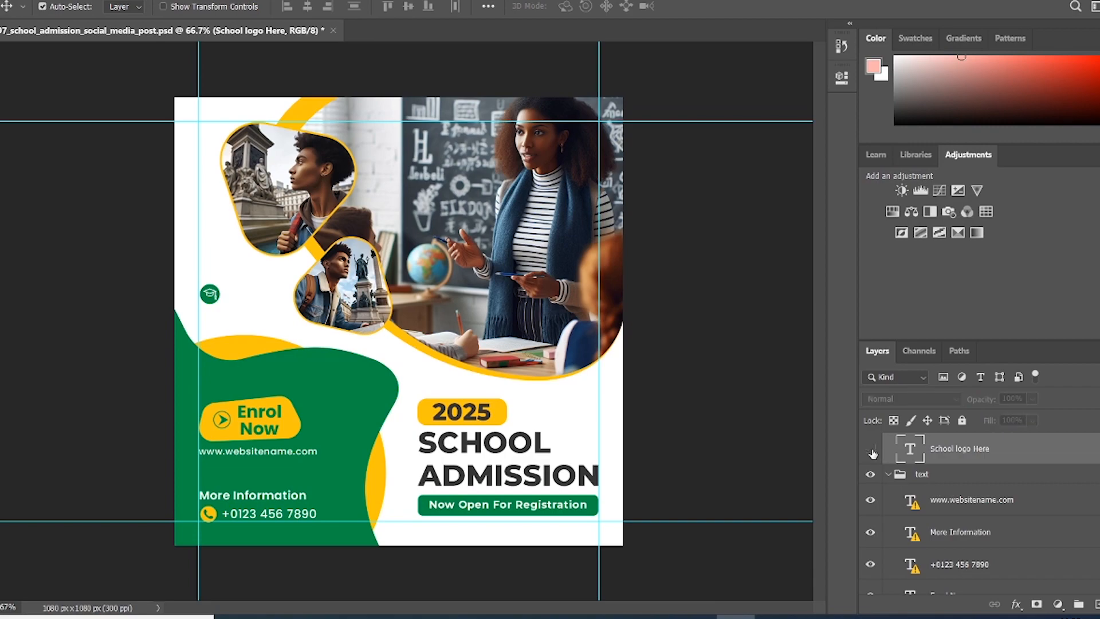
{"action": "left_click", "coordinate": [872, 451]}
{"action": "left_click", "coordinate": [872, 451]}
{"action": "left_click", "coordinate": [871, 451]}
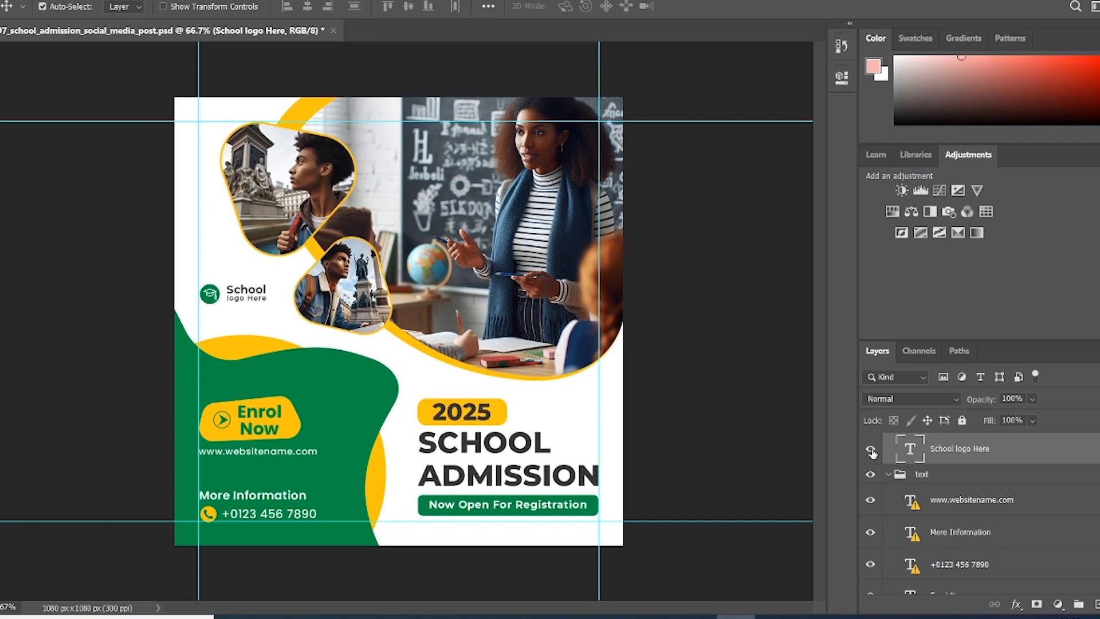
{"action": "left_click", "coordinate": [211, 302]}
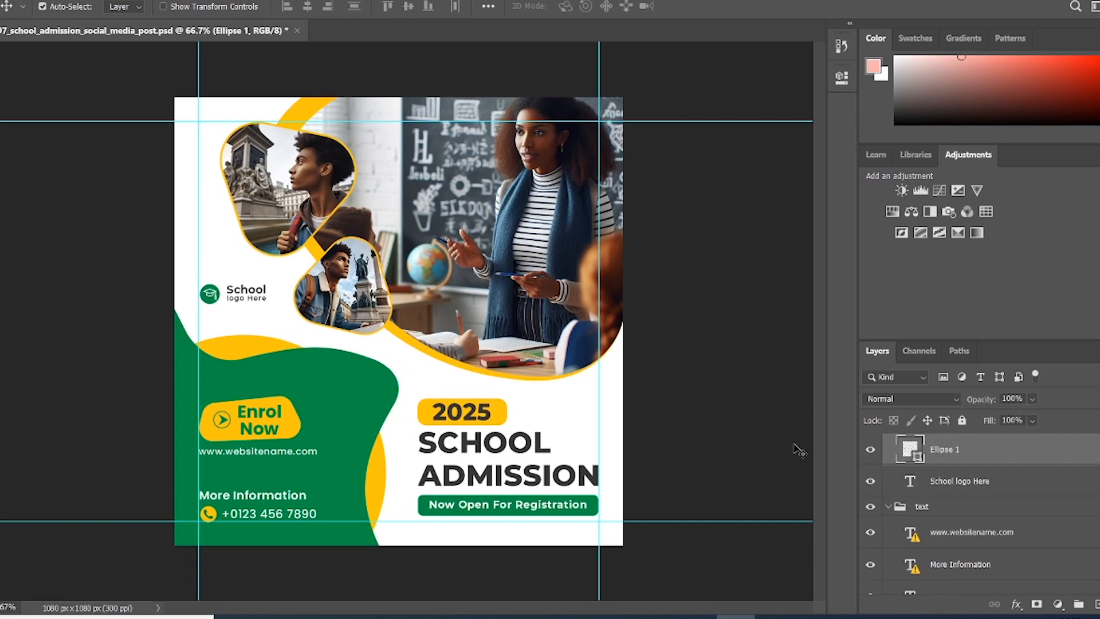
{"action": "left_click", "coordinate": [871, 450]}
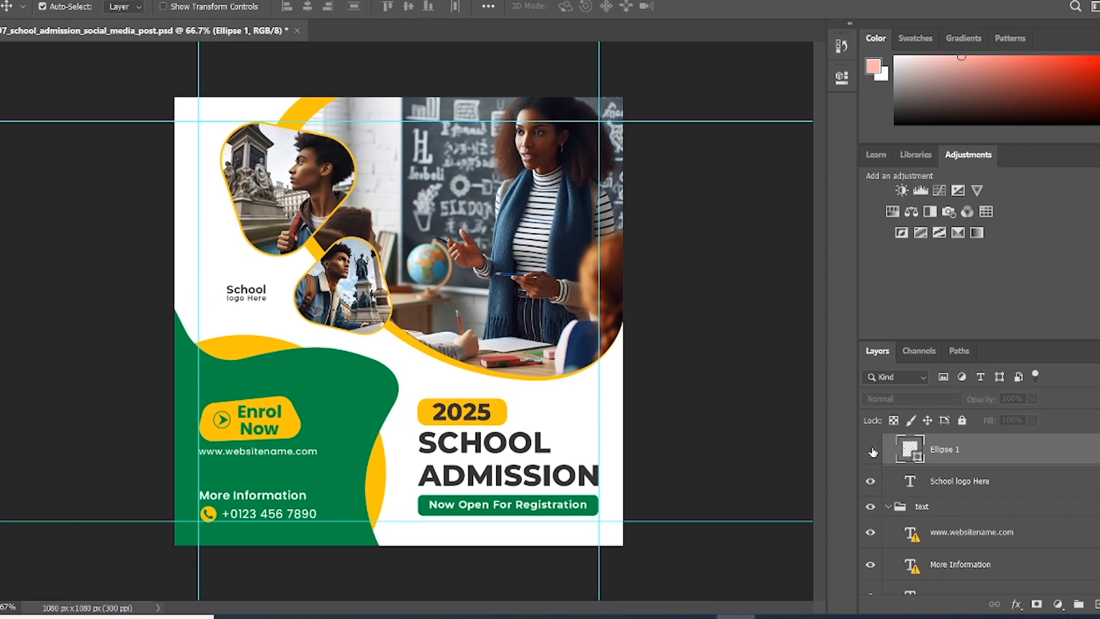
{"action": "left_click", "coordinate": [871, 451]}
{"action": "left_click", "coordinate": [871, 451]}
{"action": "left_click", "coordinate": [872, 451]}
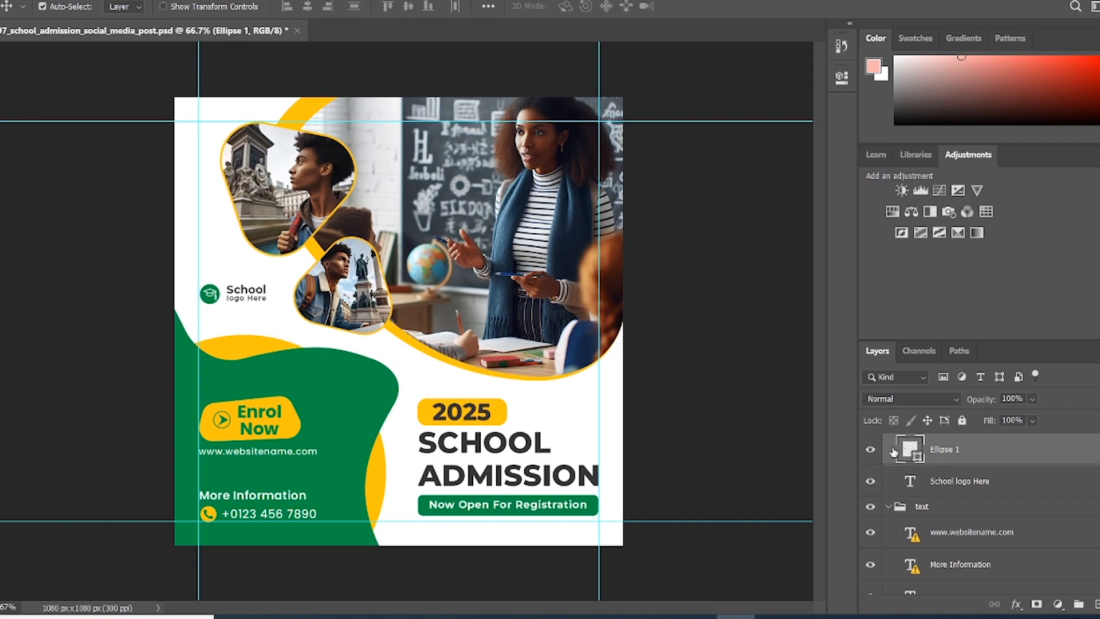
Step: Set the Ellipse 1 logo circle's fill colour to hex 09a153
{"action": "double_click", "coordinate": [911, 450]}
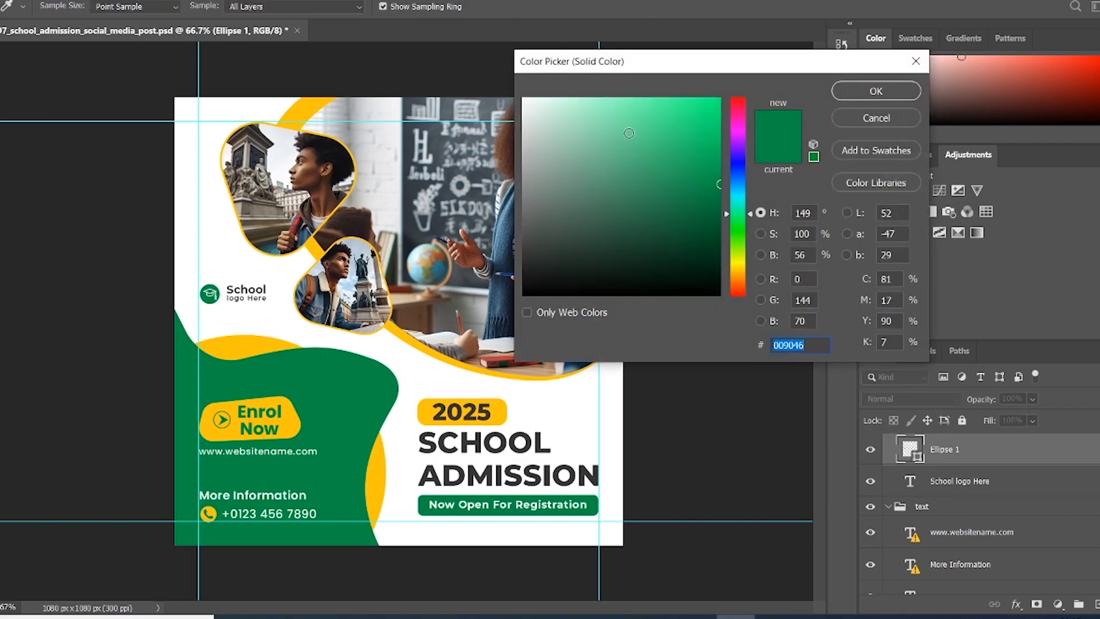
{"action": "type", "text": "ffffff"}
{"action": "type", "text": "1cfb88"}
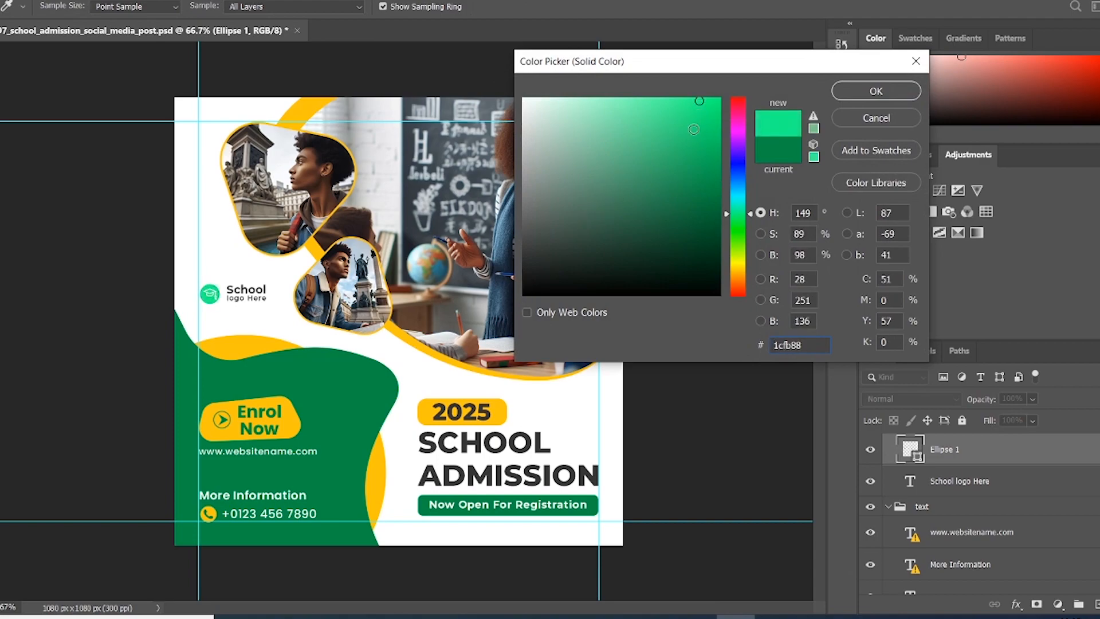
{"action": "type", "text": "09a153"}
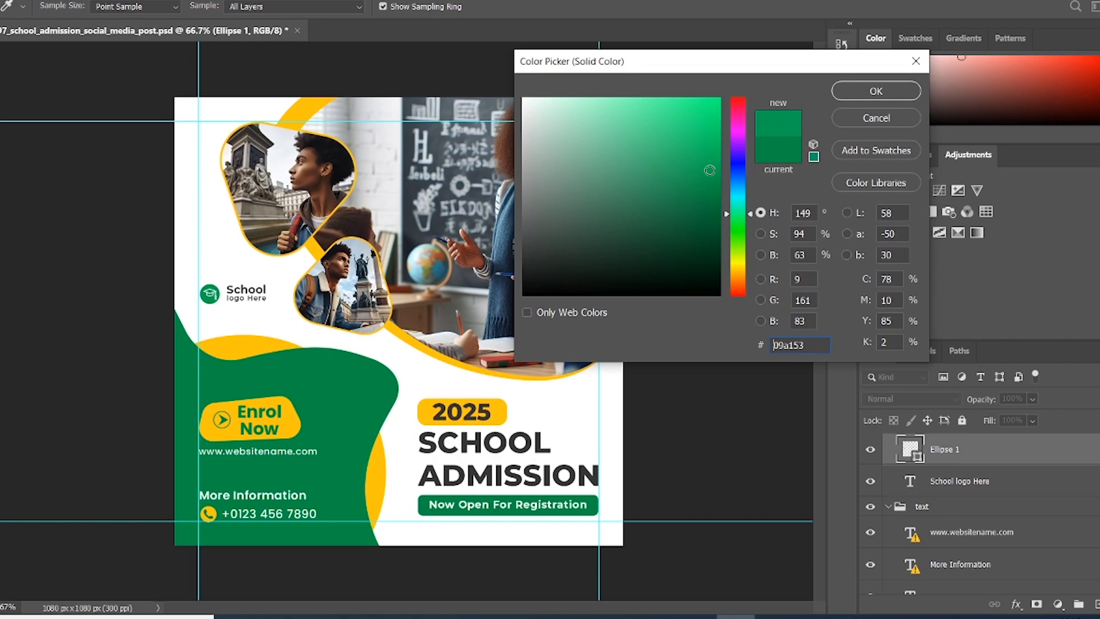
{"action": "left_click", "coordinate": [870, 91]}
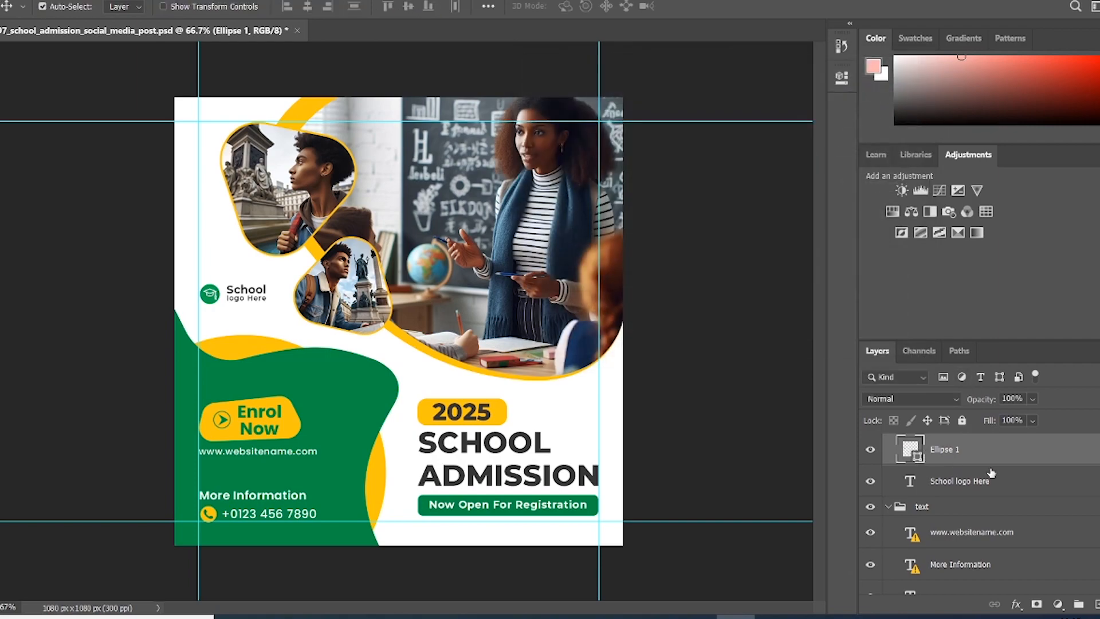
Step: Convert the Ellipse 1 circle layer to a smart object from its layer menu
{"action": "scroll", "coordinate": [992, 473], "scroll_direction": "up", "scroll_amount": 1}
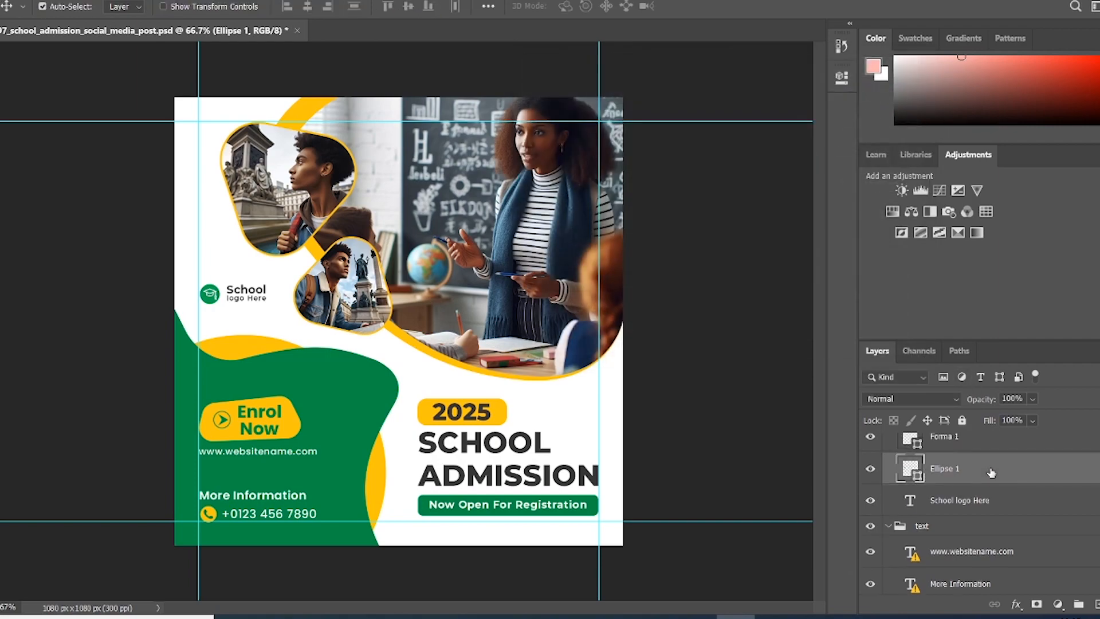
{"action": "right_click", "coordinate": [957, 473]}
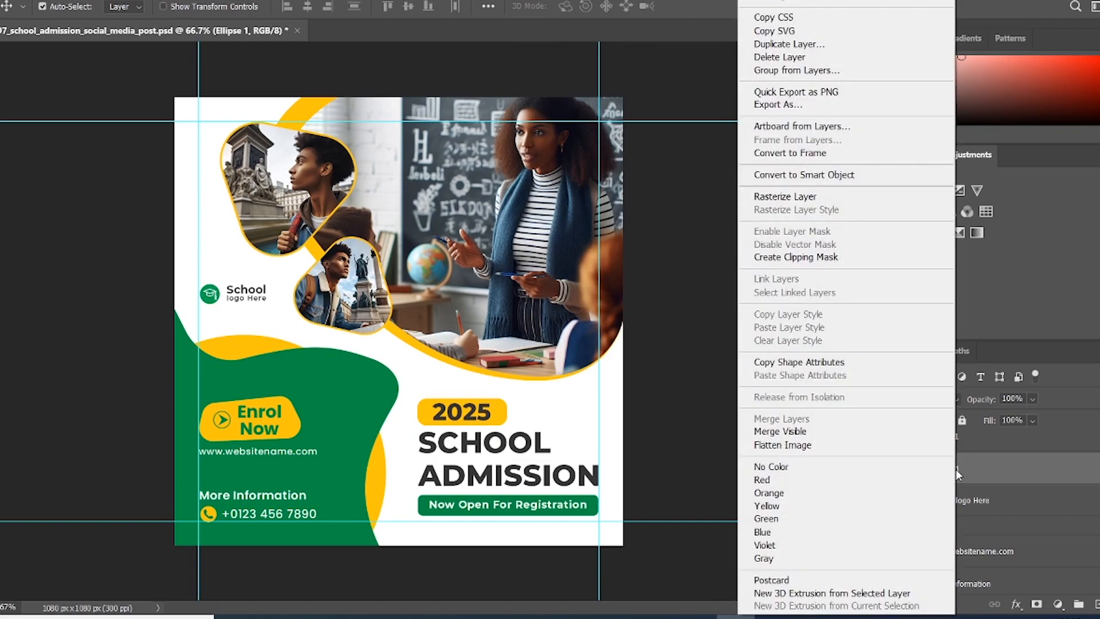
{"action": "left_click", "coordinate": [803, 175]}
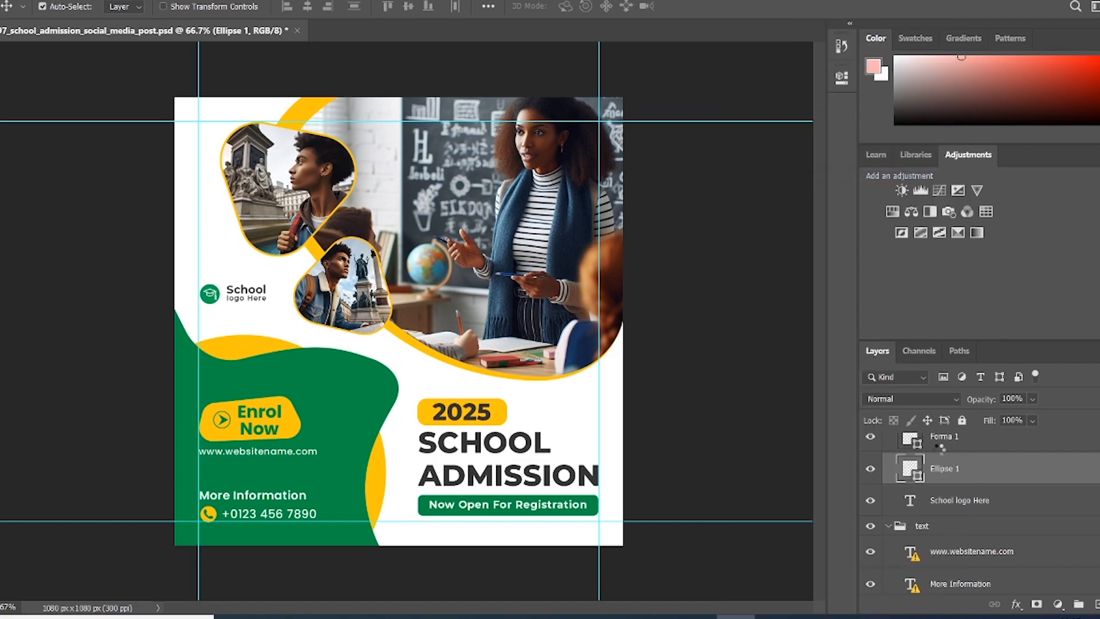
Step: Place square logo.png into the Ellipse 1 smart object's contents
{"action": "double_click", "coordinate": [911, 469]}
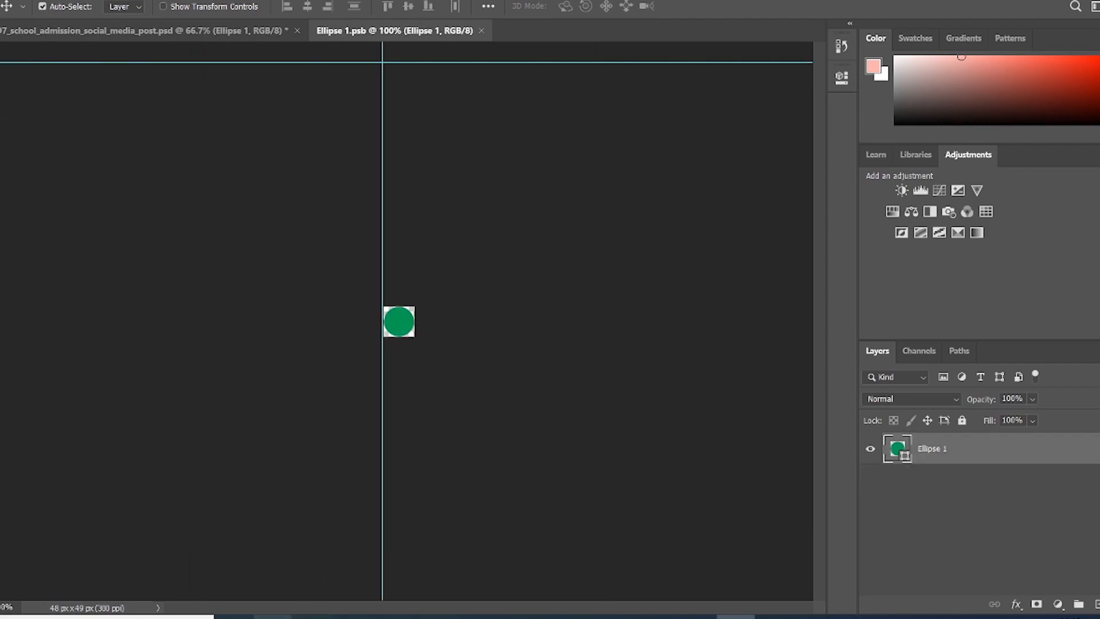
{"action": "mouse_move", "coordinate": [272, 616]}
{"action": "left_click", "coordinate": [272, 570]}
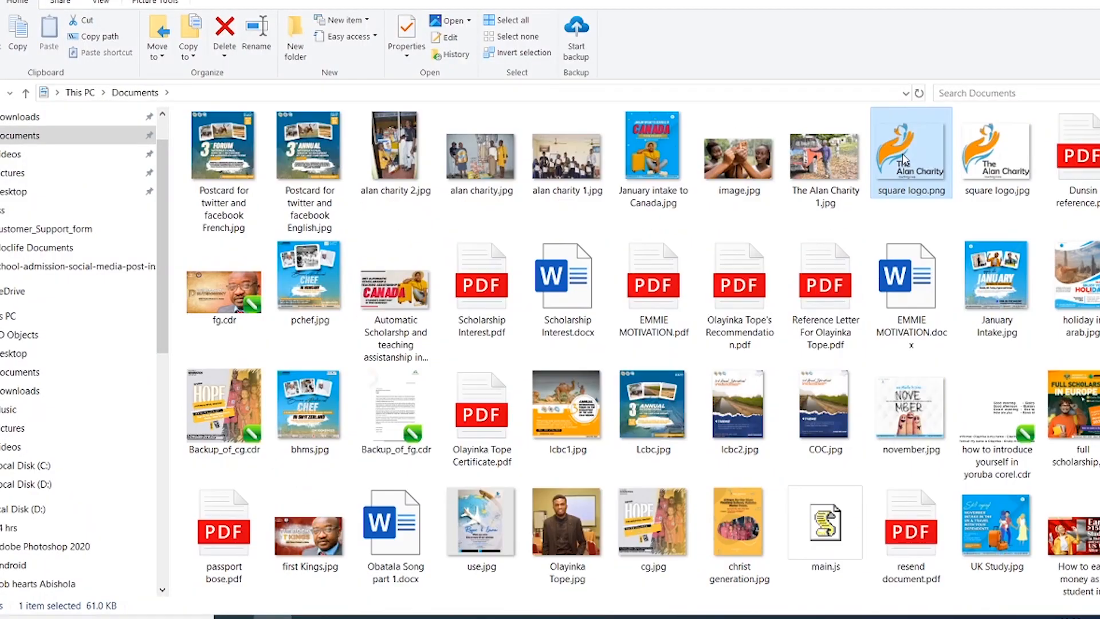
{"action": "left_click_drag", "start_coordinate": [903, 153], "coordinate": [395, 322]}
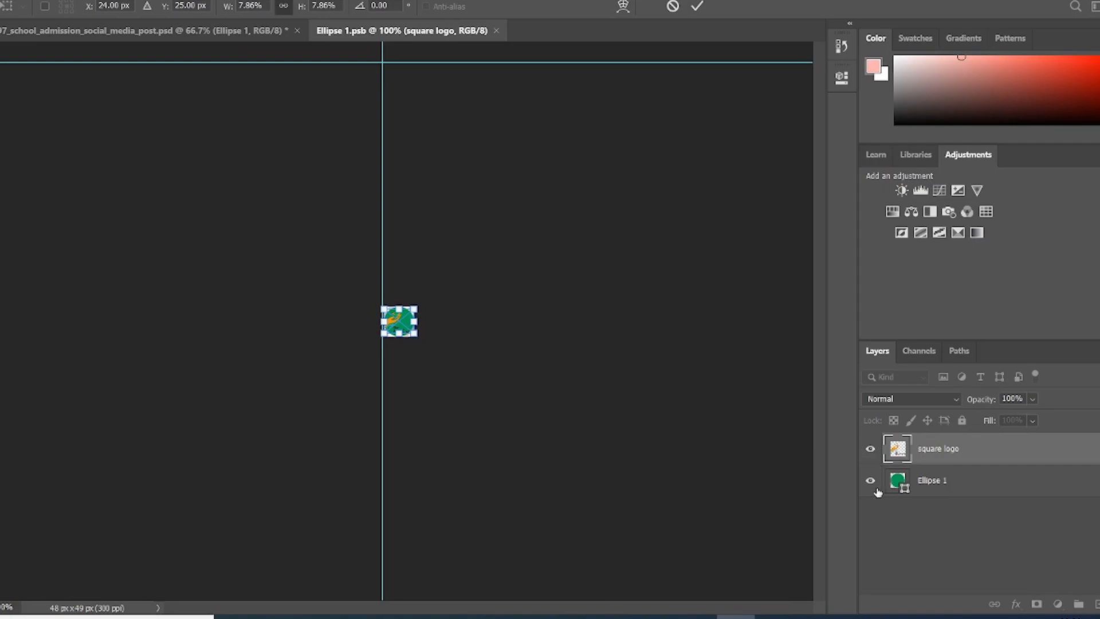
{"action": "key", "text": "Return"}
Step: Hide the green Ellipse 1 circle beneath the logo and save the contents
{"action": "left_click", "coordinate": [870, 482]}
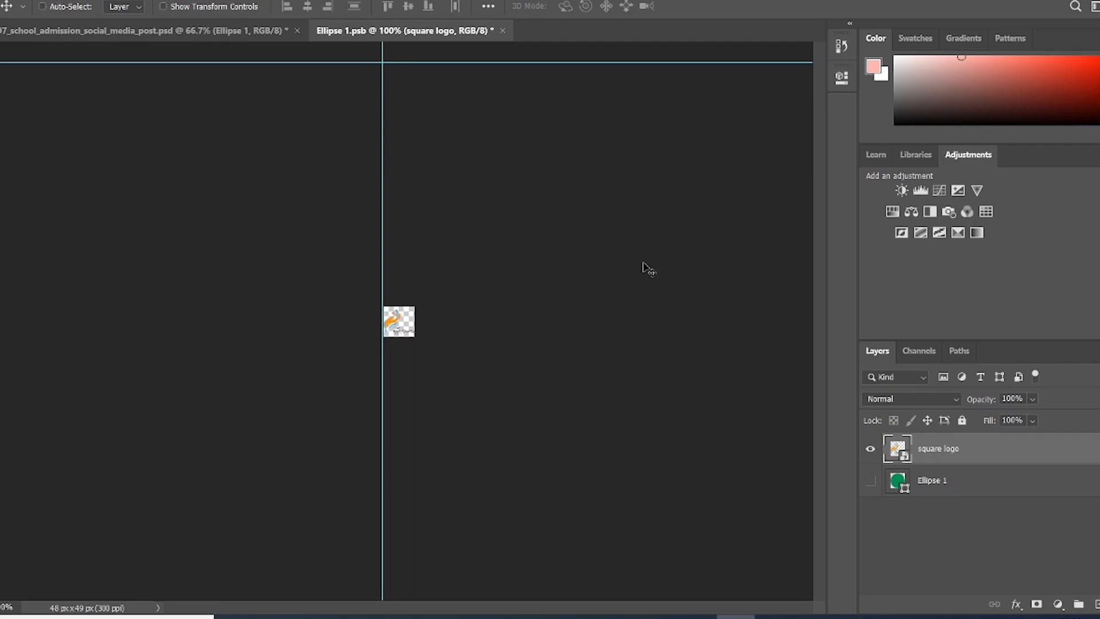
{"action": "key", "text": "ctrl+s"}
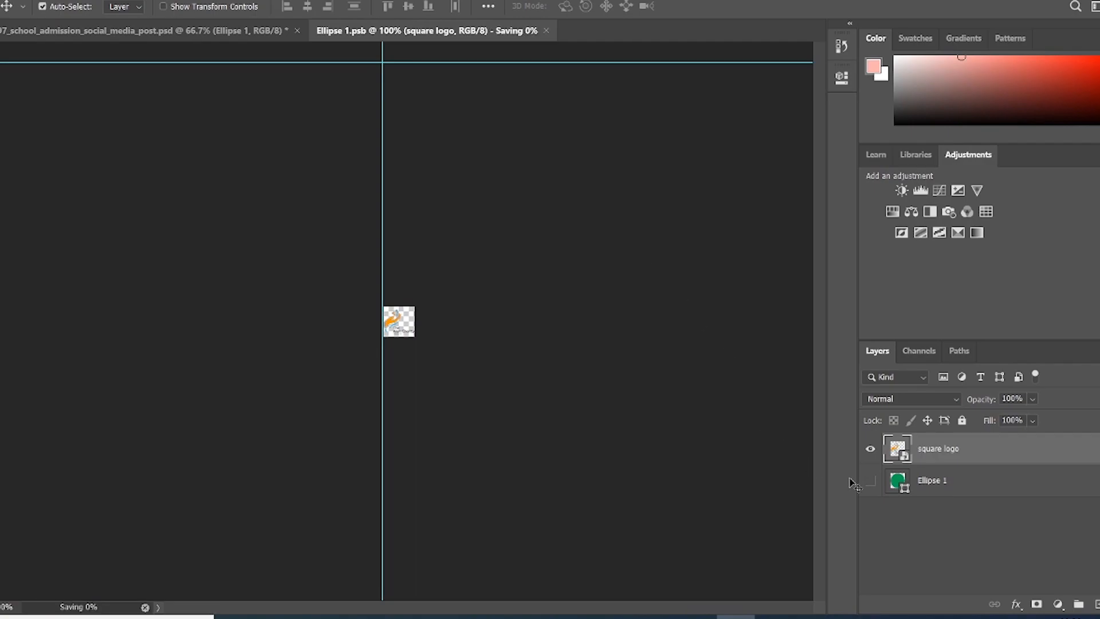
{"action": "left_click", "coordinate": [871, 483]}
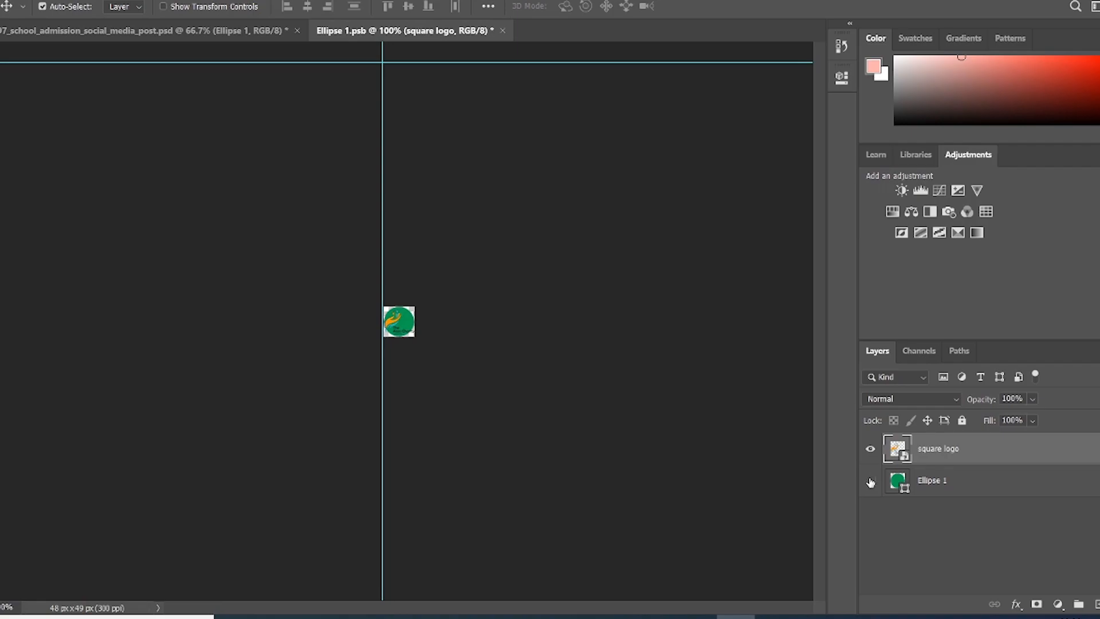
{"action": "left_click", "coordinate": [871, 482]}
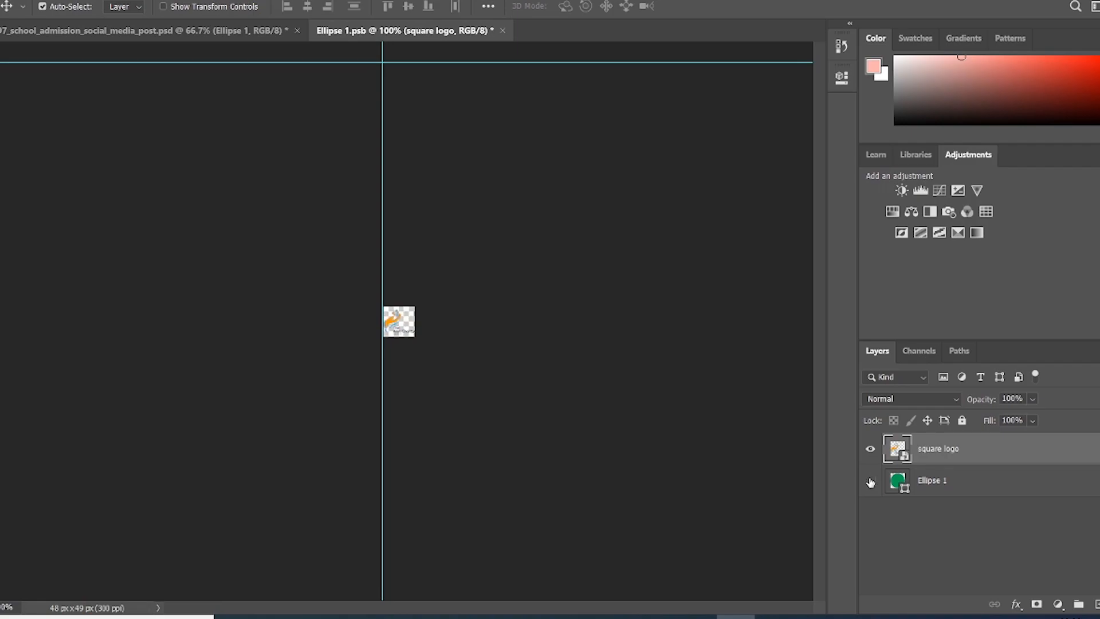
Step: Back on the school_admission post, test-move the new logo upward, then undo the move
{"action": "left_click", "coordinate": [148, 33]}
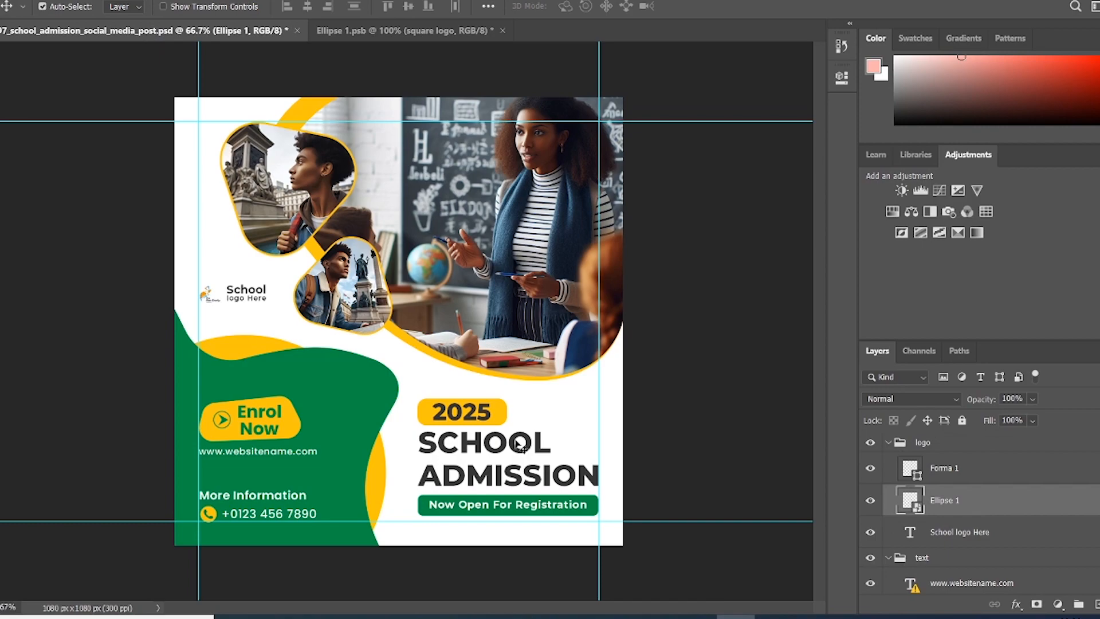
{"action": "left_click", "coordinate": [210, 293]}
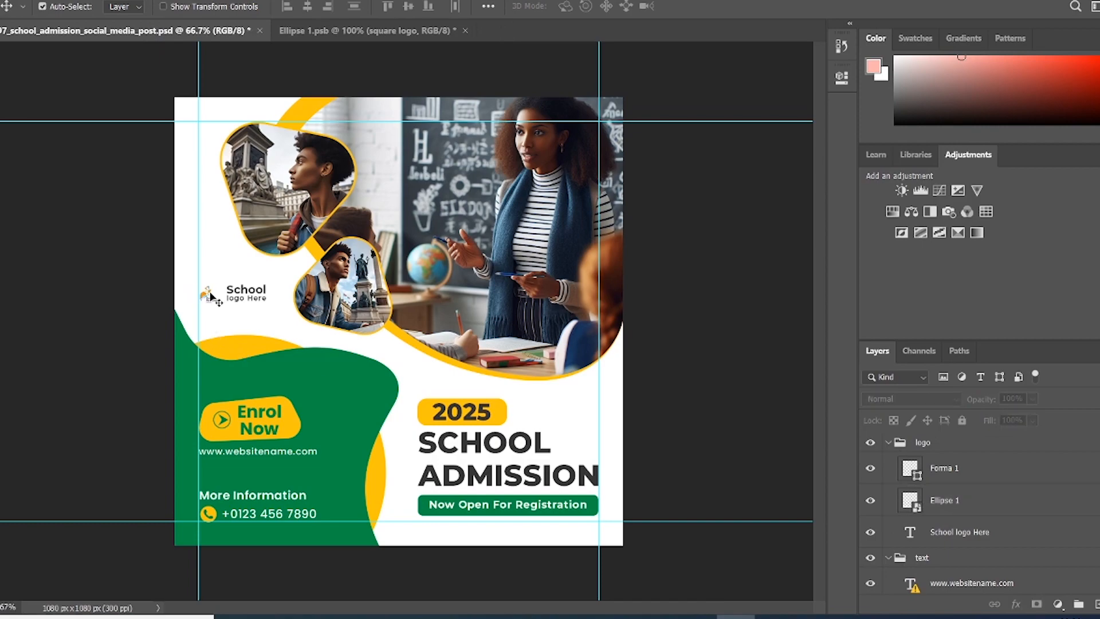
{"action": "scroll", "coordinate": [938, 506], "scroll_direction": "down", "scroll_amount": 3}
{"action": "scroll", "coordinate": [938, 506], "scroll_direction": "up", "scroll_amount": 2}
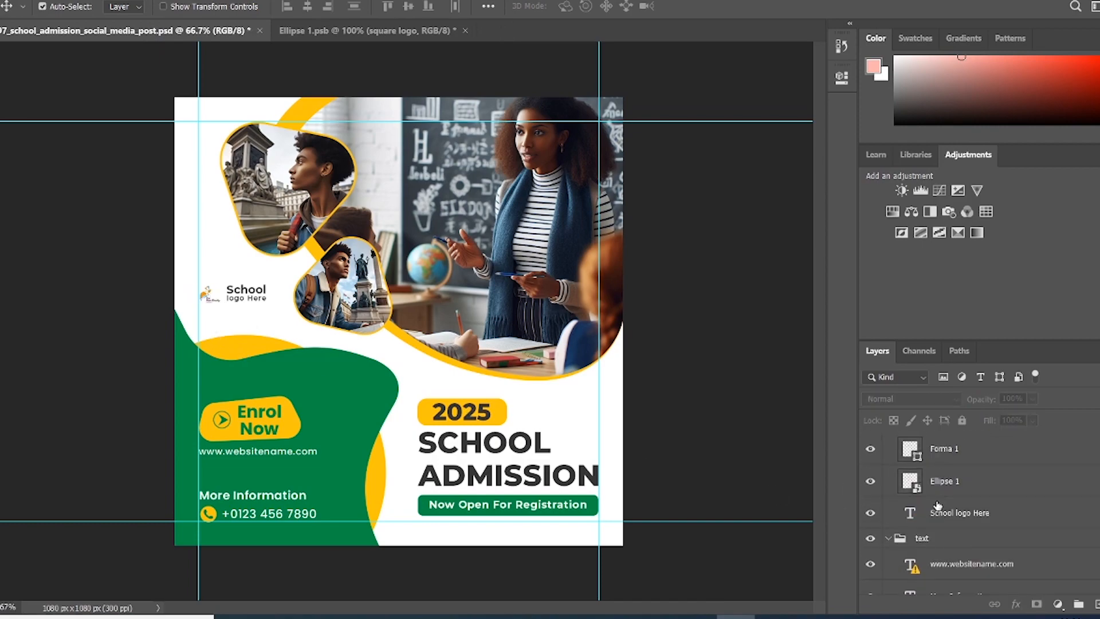
{"action": "scroll", "coordinate": [938, 504], "scroll_direction": "up", "scroll_amount": 1}
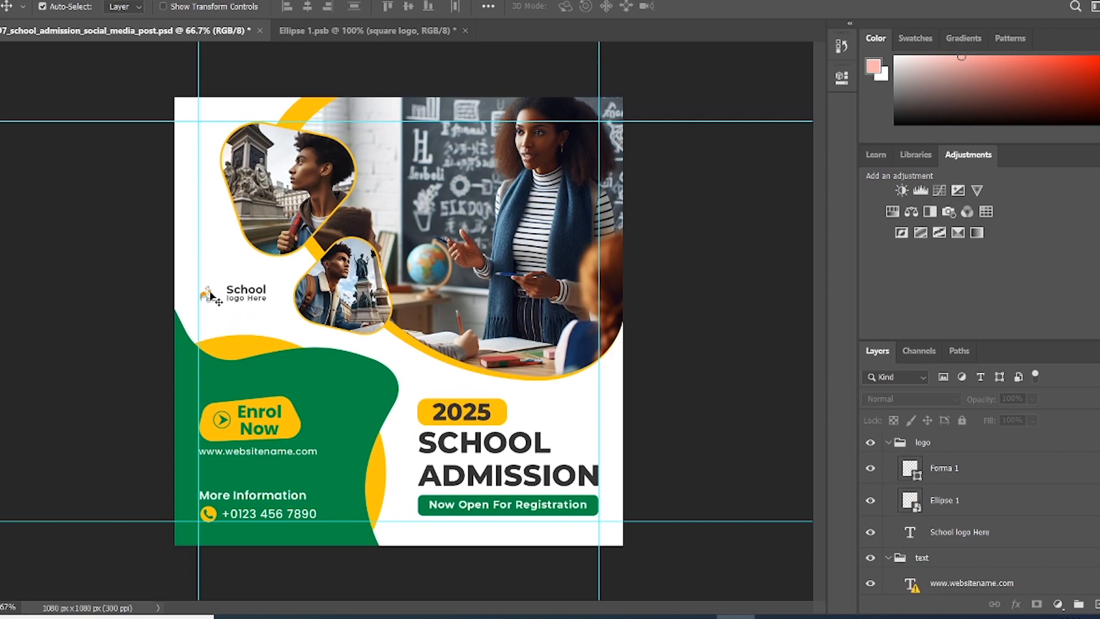
{"action": "left_click_drag", "start_coordinate": [211, 295], "coordinate": [211, 269]}
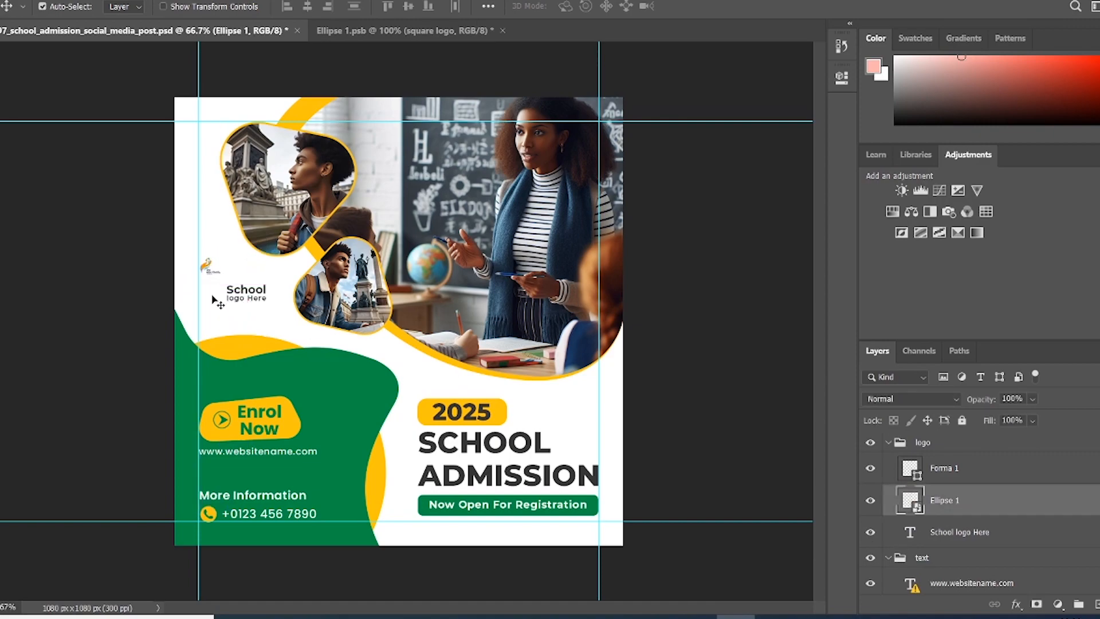
{"action": "left_click", "coordinate": [216, 300]}
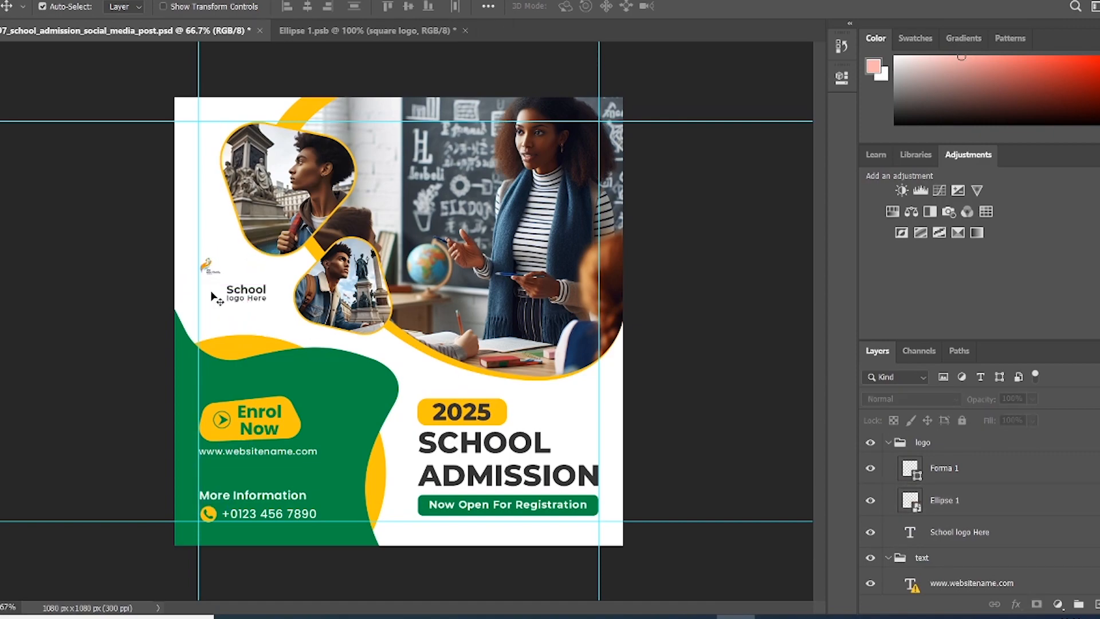
{"action": "key", "text": "ctrl+z"}
Step: Hide the Forma 1 shape layer so only the new logo shows beside the text
{"action": "scroll", "coordinate": [213, 300], "scroll_direction": "up", "scroll_amount": 5}
{"action": "scroll", "coordinate": [163, 293], "scroll_direction": "up", "scroll_amount": 6}
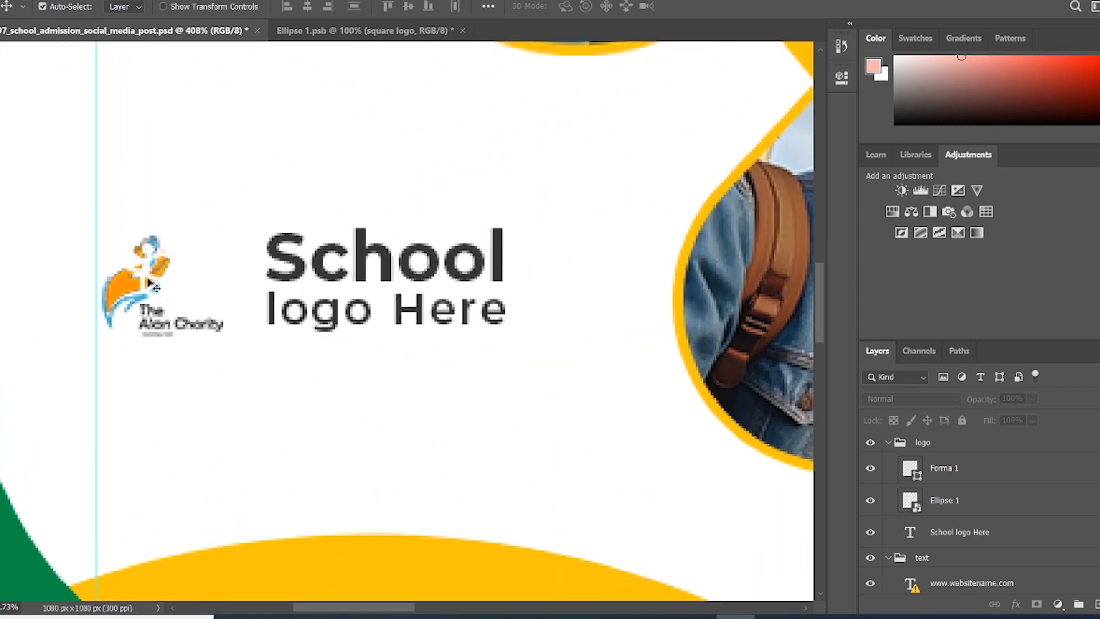
{"action": "mouse_move", "coordinate": [153, 282]}
{"action": "left_mouse_down"}
{"action": "mouse_move", "coordinate": [129, 267]}
{"action": "mouse_move", "coordinate": [154, 274]}
{"action": "left_mouse_up"}
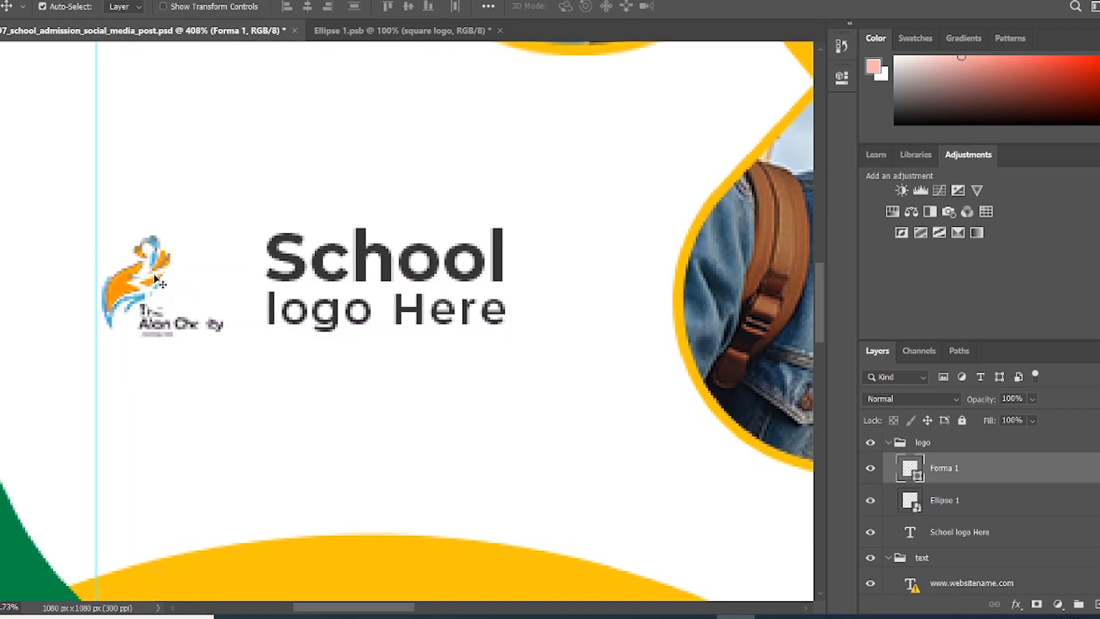
{"action": "left_click", "coordinate": [869, 470]}
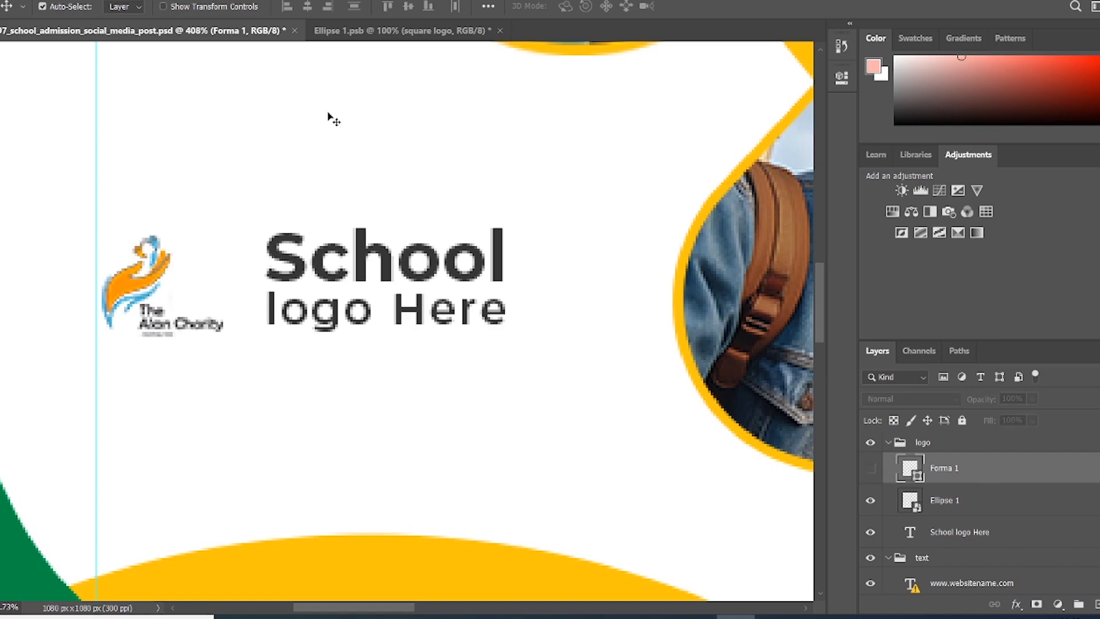
{"action": "scroll", "coordinate": [322, 126], "scroll_direction": "down", "scroll_amount": 1}
{"action": "scroll", "coordinate": [322, 127], "scroll_direction": "down", "scroll_amount": 4}
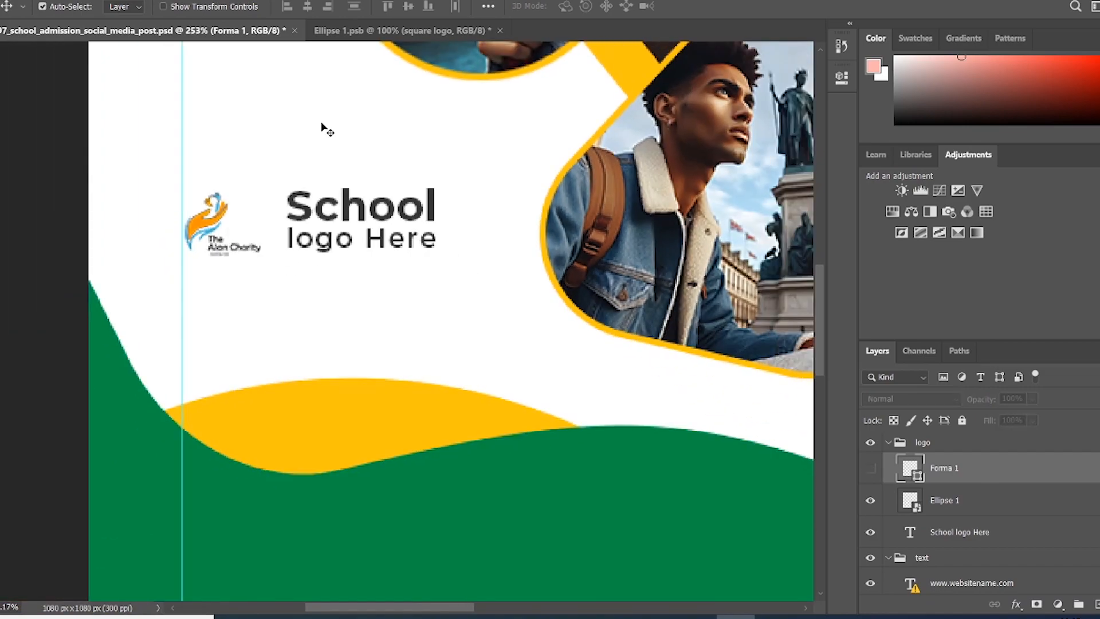
{"action": "scroll", "coordinate": [322, 126], "scroll_direction": "down", "scroll_amount": 3}
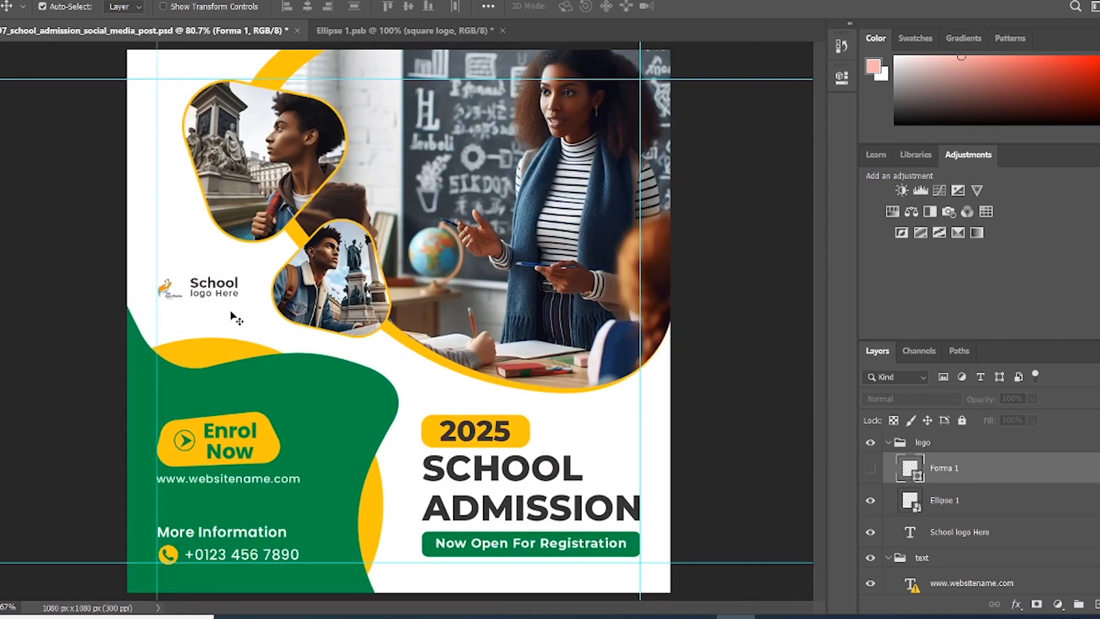
{"action": "scroll", "coordinate": [227, 295], "scroll_direction": "down", "scroll_amount": 1}
{"action": "scroll", "coordinate": [226, 295], "scroll_direction": "down", "scroll_amount": 1}
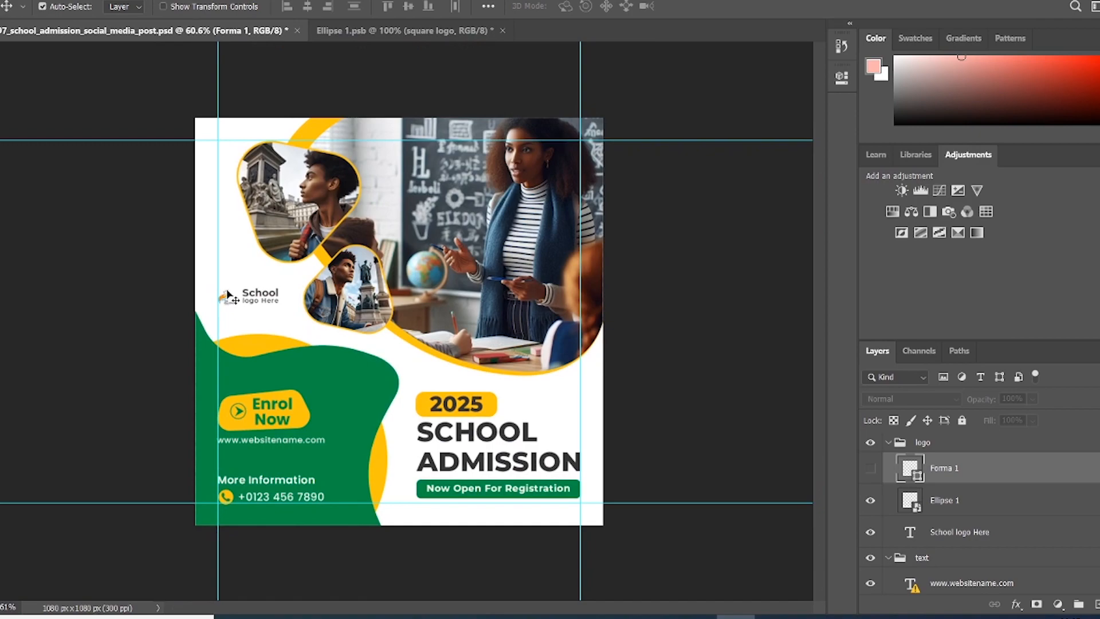
Step: Change the School logo Here text to 'The School Is Here'
{"action": "left_click", "coordinate": [259, 297]}
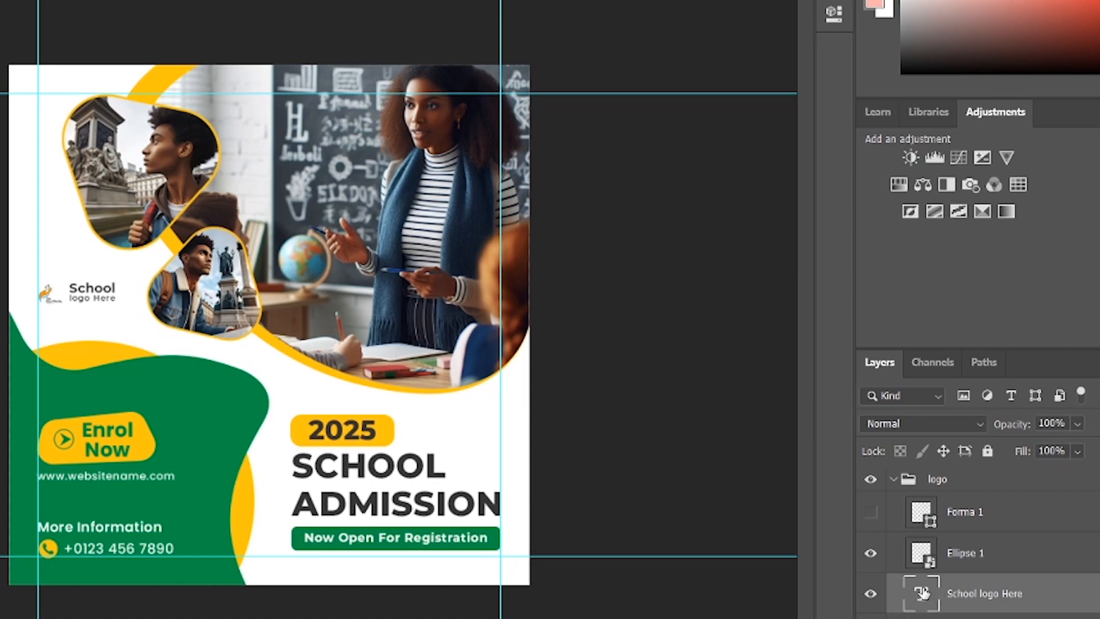
{"action": "double_click", "coordinate": [922, 594]}
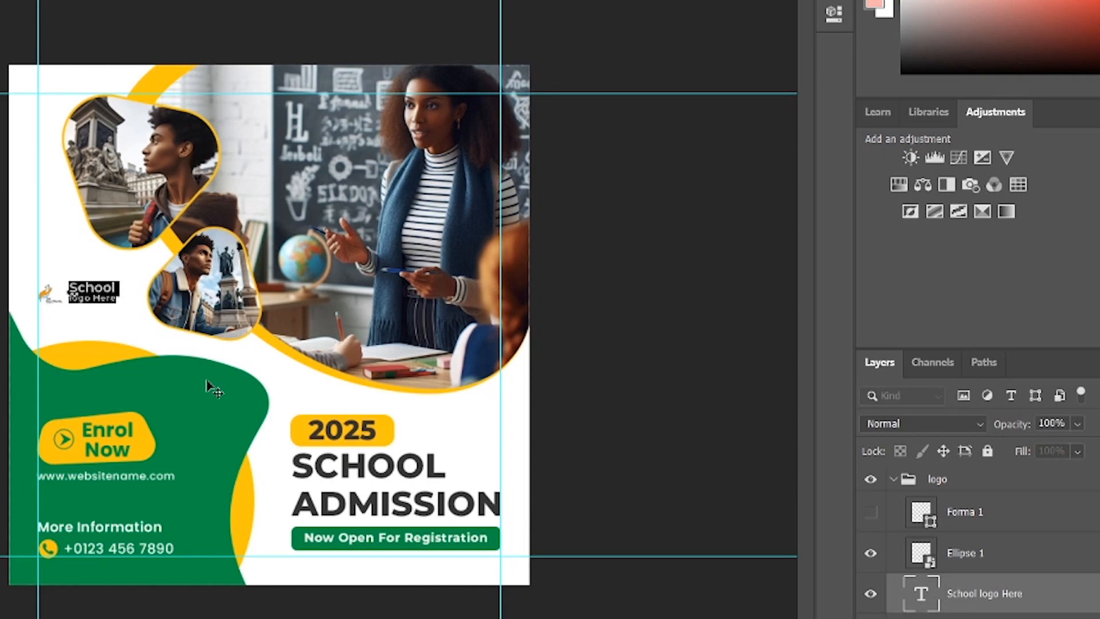
{"action": "type", "text": "The "}
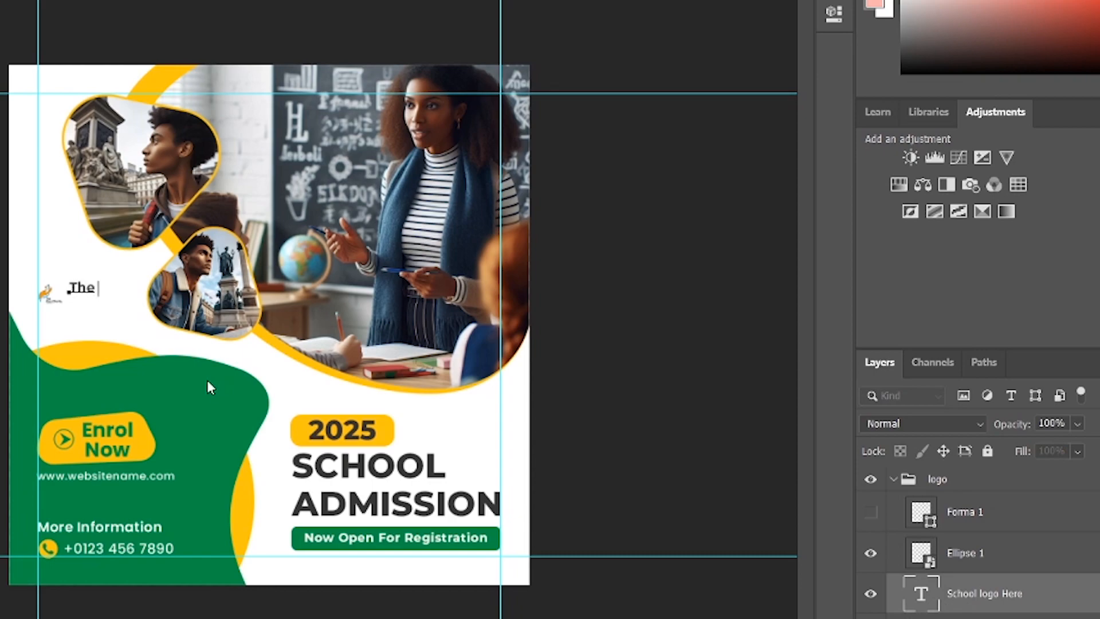
{"action": "type", "text": "School "}
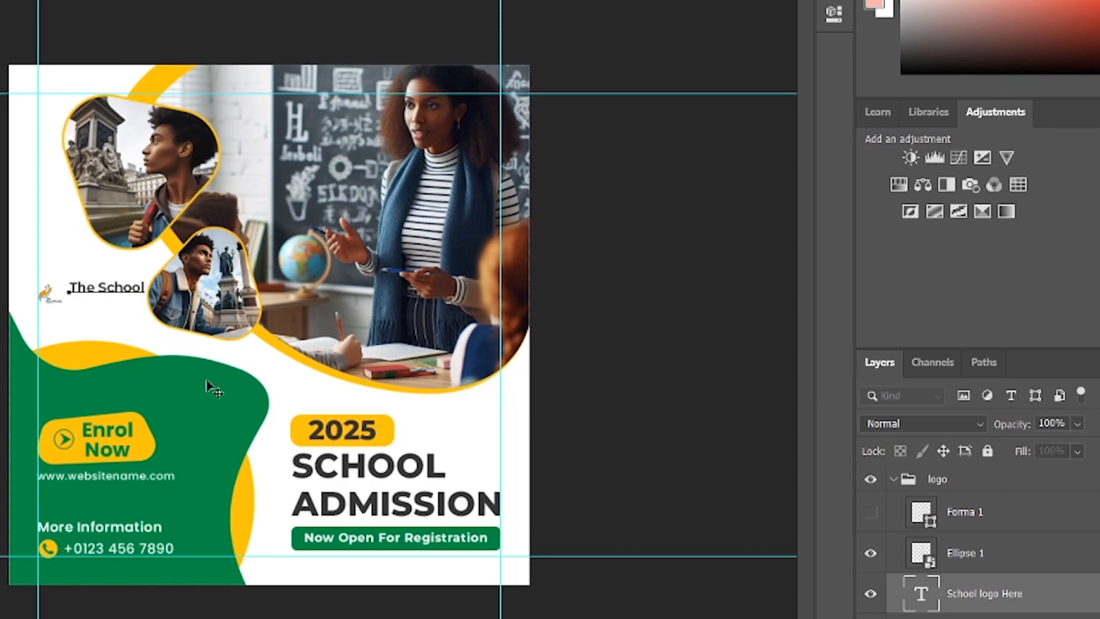
{"action": "type", "text": "Is Here"}
{"action": "key", "text": "ctrl+Return"}
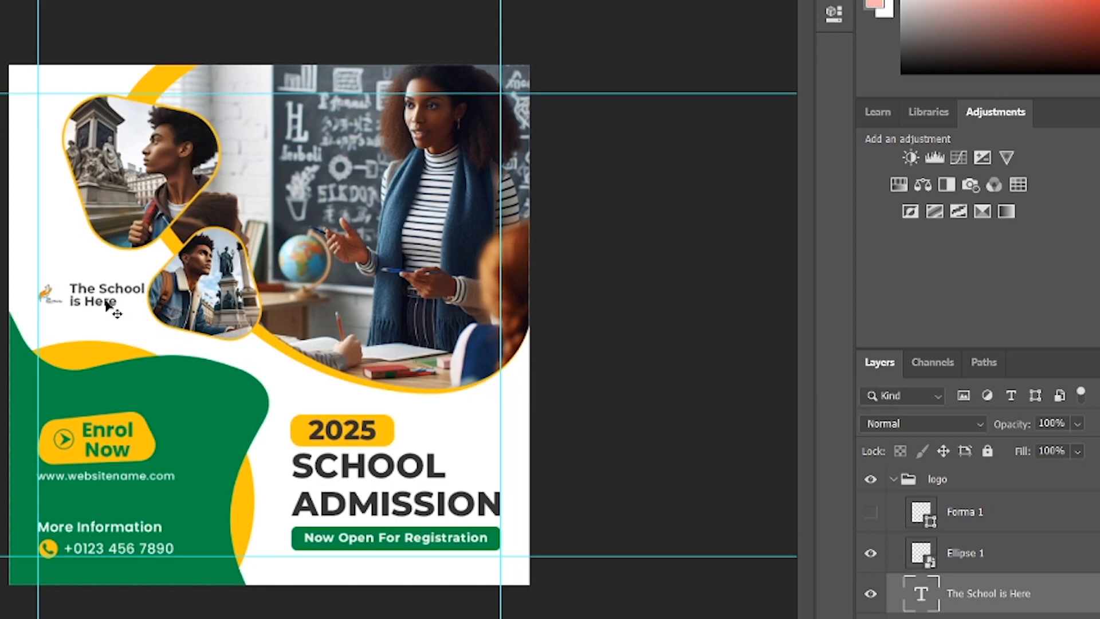
Step: Scale the logo text down to about 88% with Free Transform
{"action": "key", "text": "ctrl+t"}
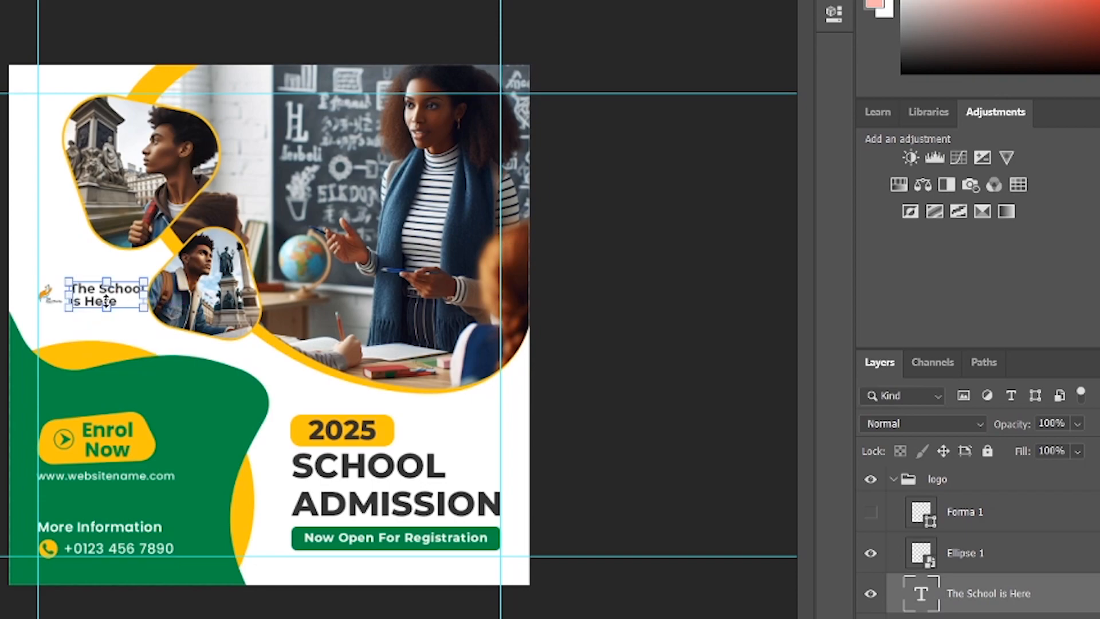
{"action": "left_click_drag", "start_coordinate": [149, 272], "coordinate": [142, 277]}
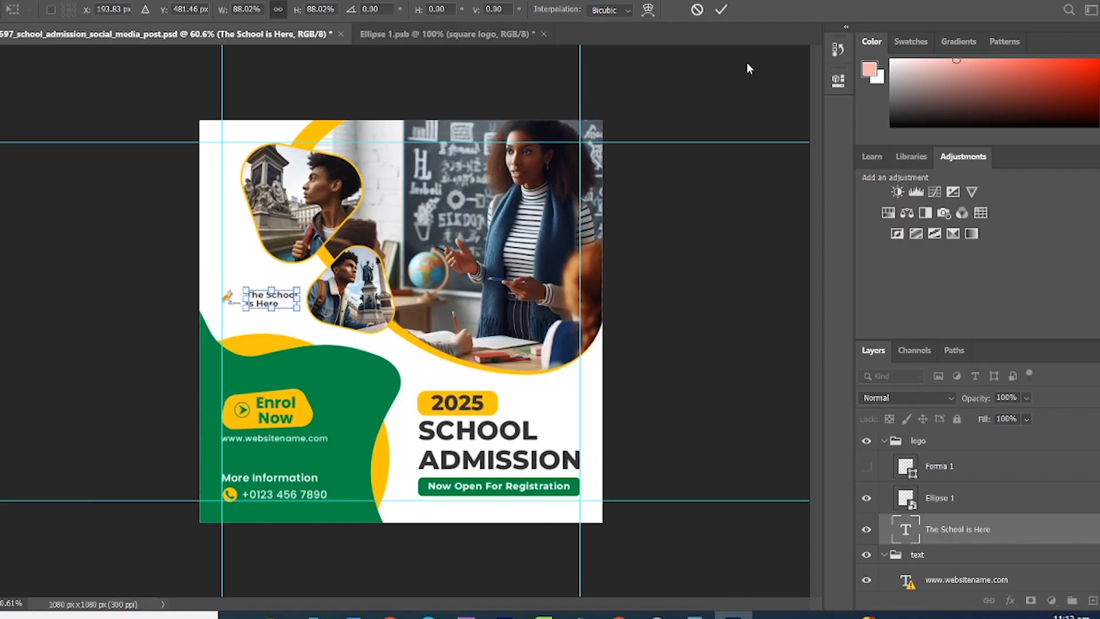
{"action": "left_click", "coordinate": [721, 10]}
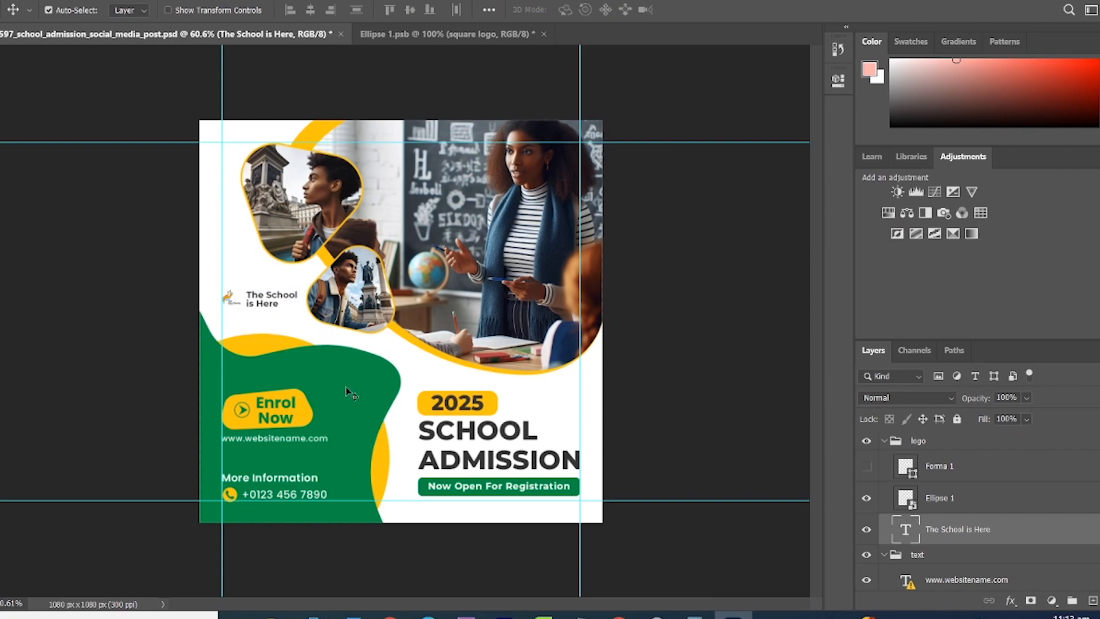
Step: Retype the headline as '2024' above 'ADMISSION ONGOING' on two lines
{"action": "left_click", "coordinate": [449, 406]}
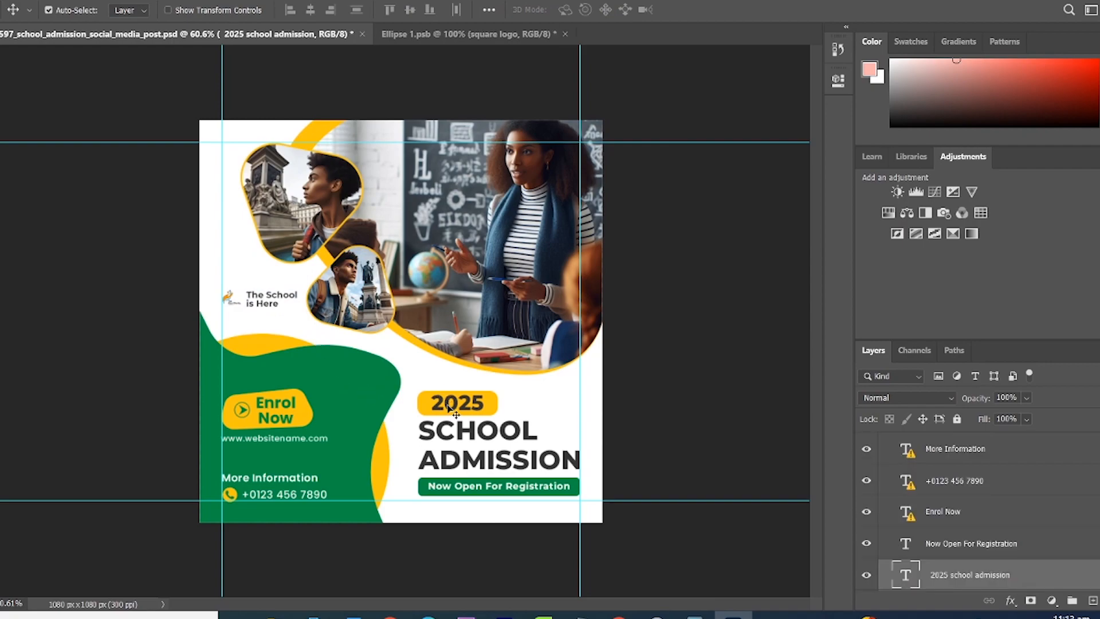
{"action": "scroll", "coordinate": [908, 519], "scroll_direction": "down", "scroll_amount": 1}
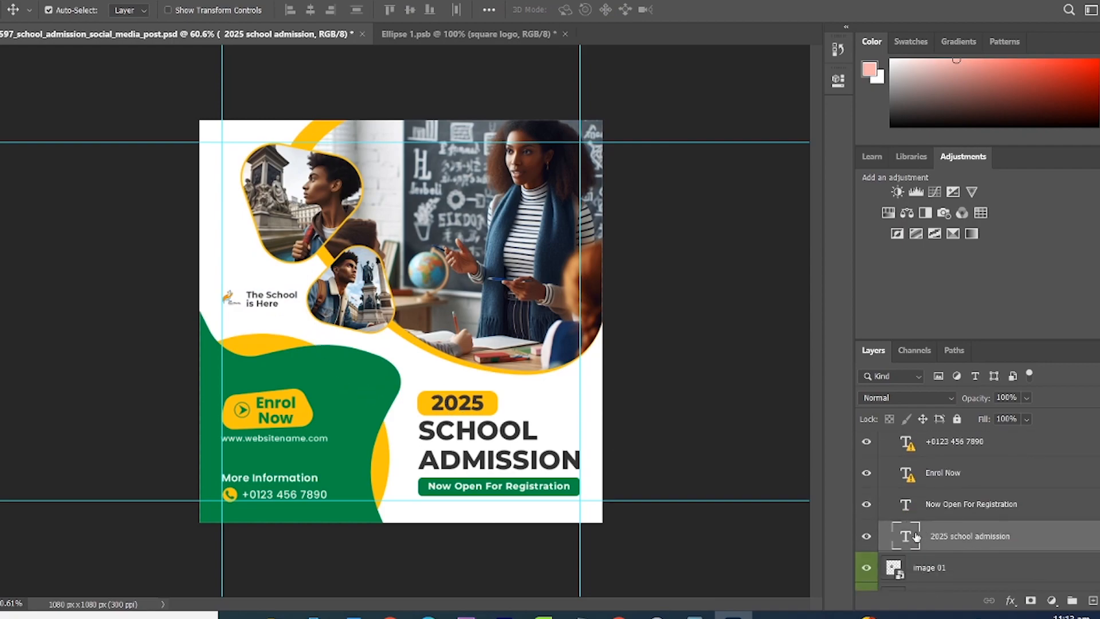
{"action": "double_click", "coordinate": [907, 535]}
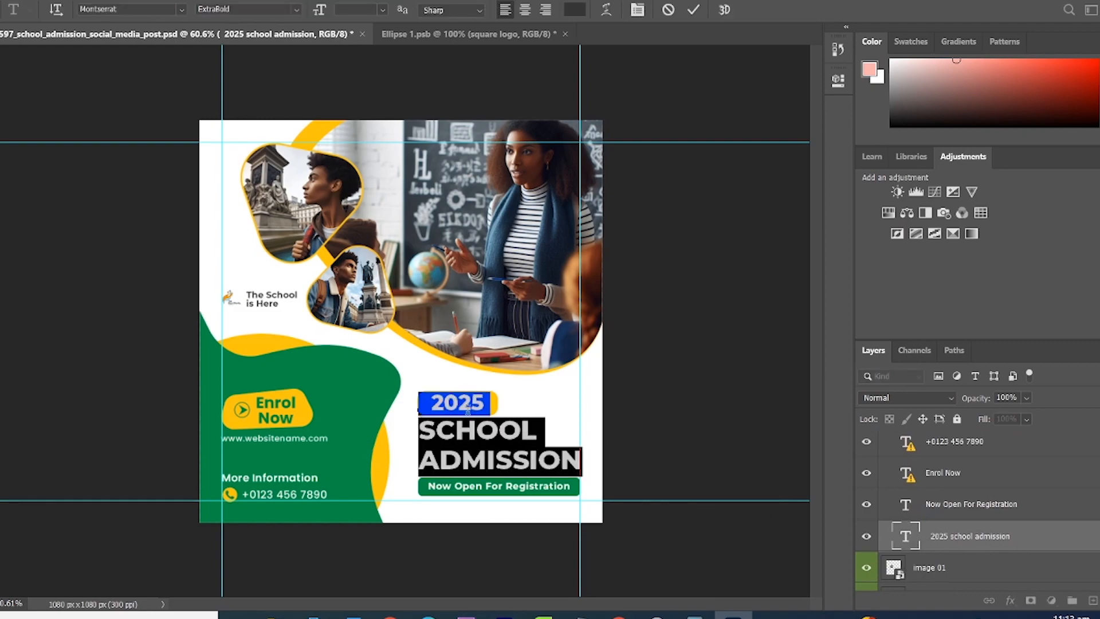
{"action": "type", "text": "2024"}
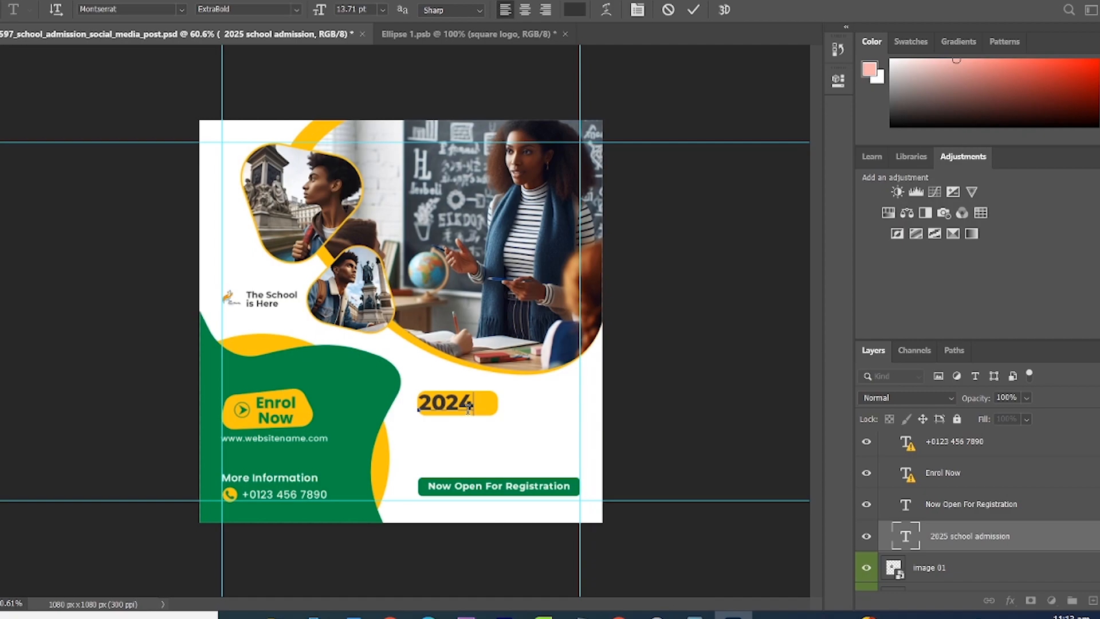
{"action": "type", "text": "D"}
{"action": "key", "text": "BackSpace"}
{"action": "key", "text": "Return"}
{"action": "type", "text": "ADMISSION "}
{"action": "type", "text": "ONGOING"}
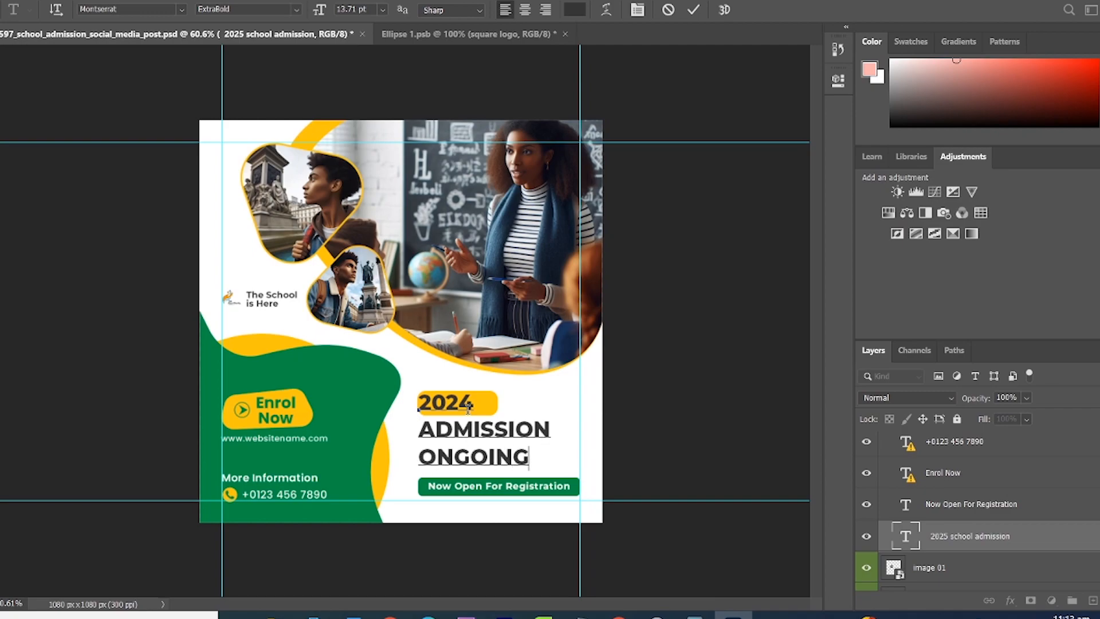
{"action": "left_click", "coordinate": [694, 10]}
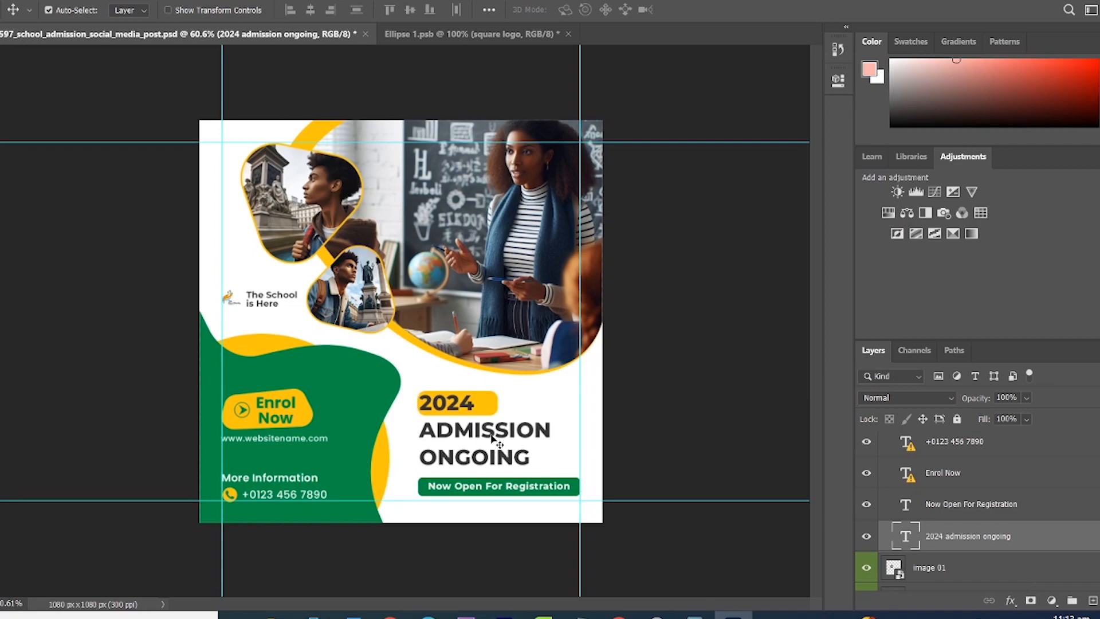
{"action": "left_click", "coordinate": [464, 490]}
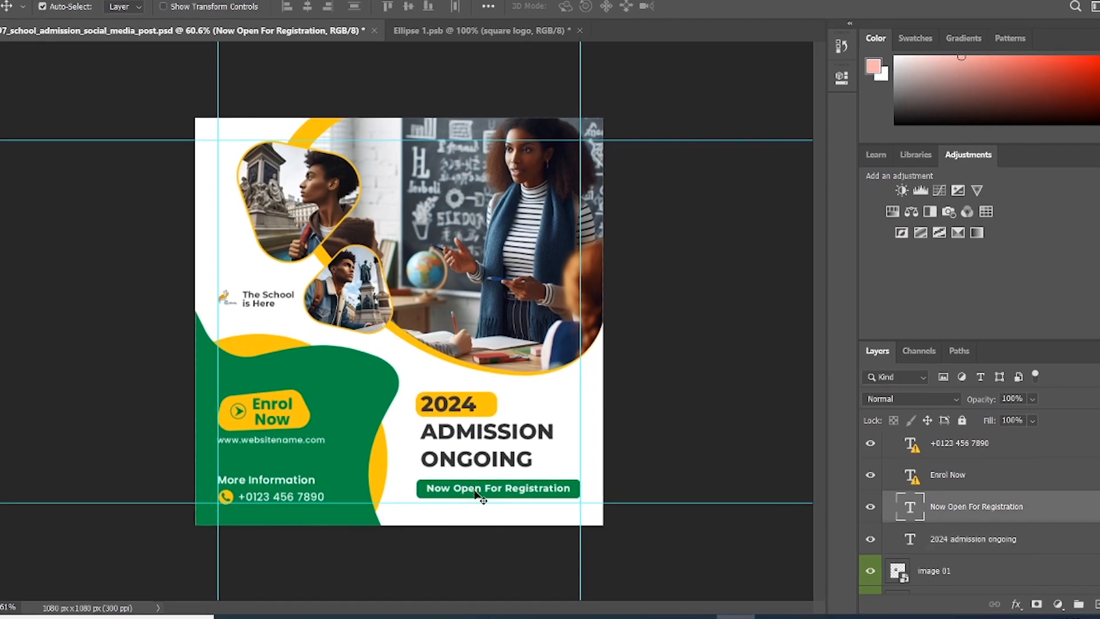
Step: Replace the banner text with 'Registration open till 12th'
{"action": "double_click", "coordinate": [912, 506]}
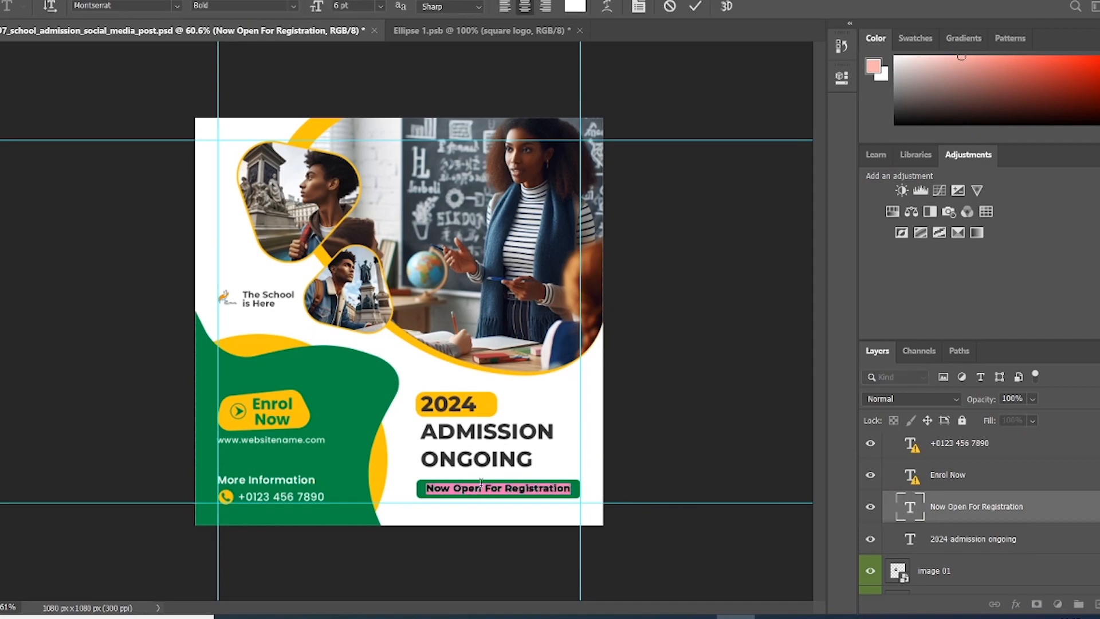
{"action": "type", "text": "Registra"}
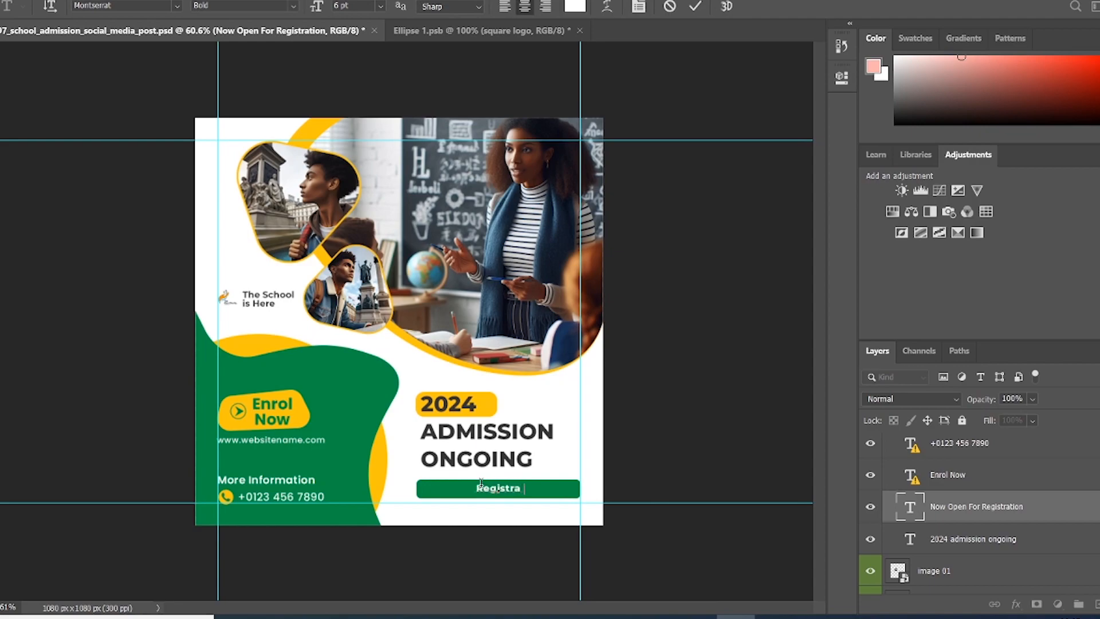
{"action": "type", "text": "tion open till 12th"}
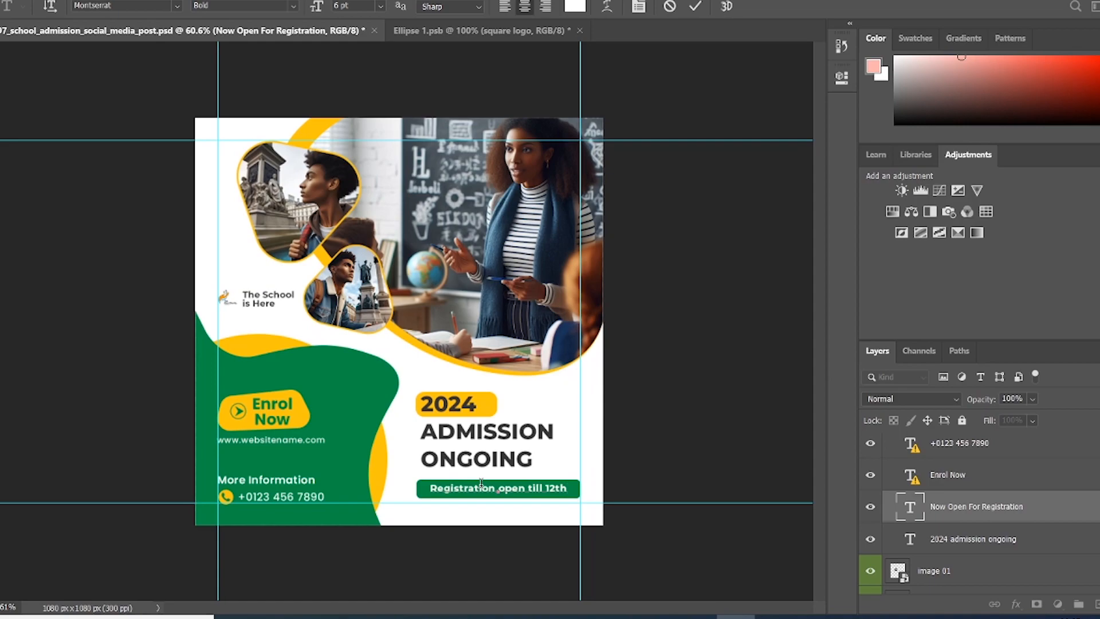
{"action": "left_click", "coordinate": [695, 7]}
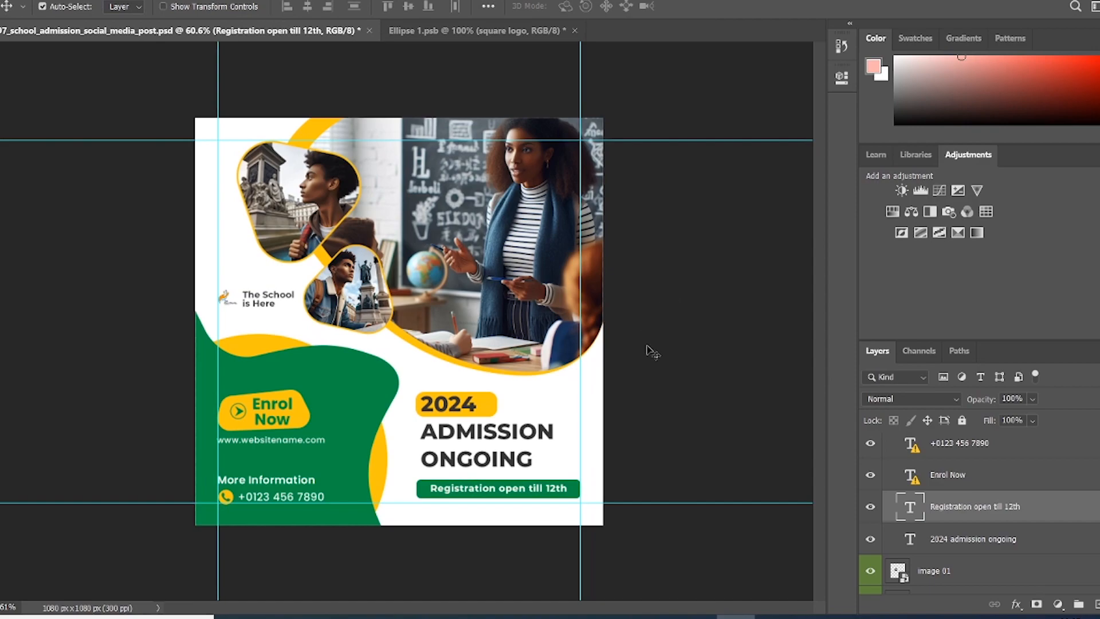
{"action": "left_click", "coordinate": [265, 498]}
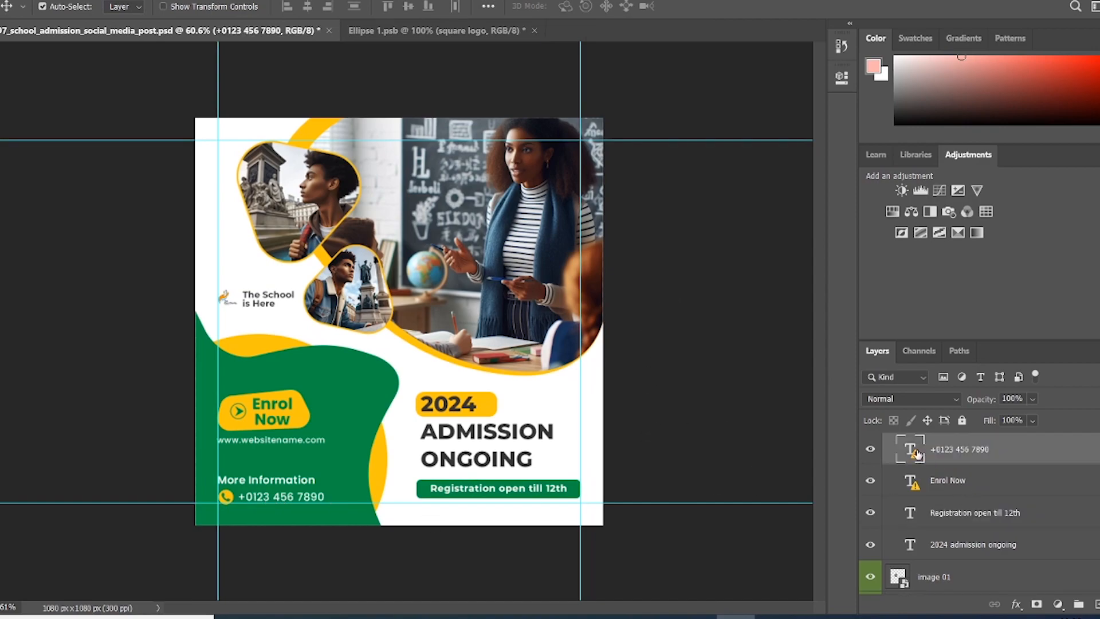
Step: Replace the placeholder phone number beside the phone icon with a new contact number, substituting the missing font
{"action": "double_click", "coordinate": [285, 500]}
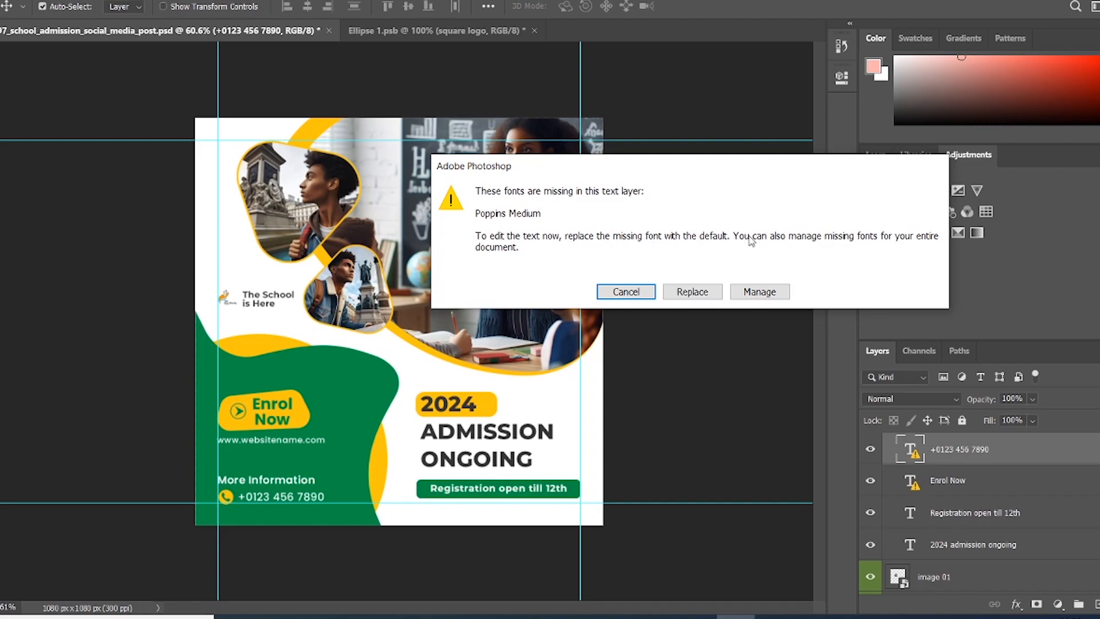
{"action": "left_click", "coordinate": [691, 292]}
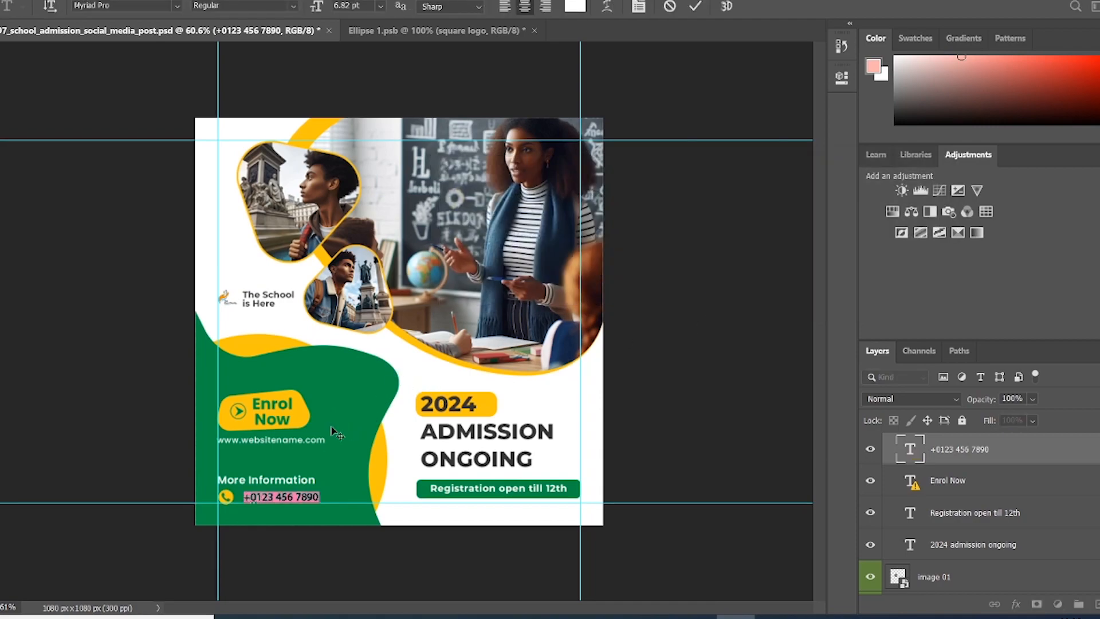
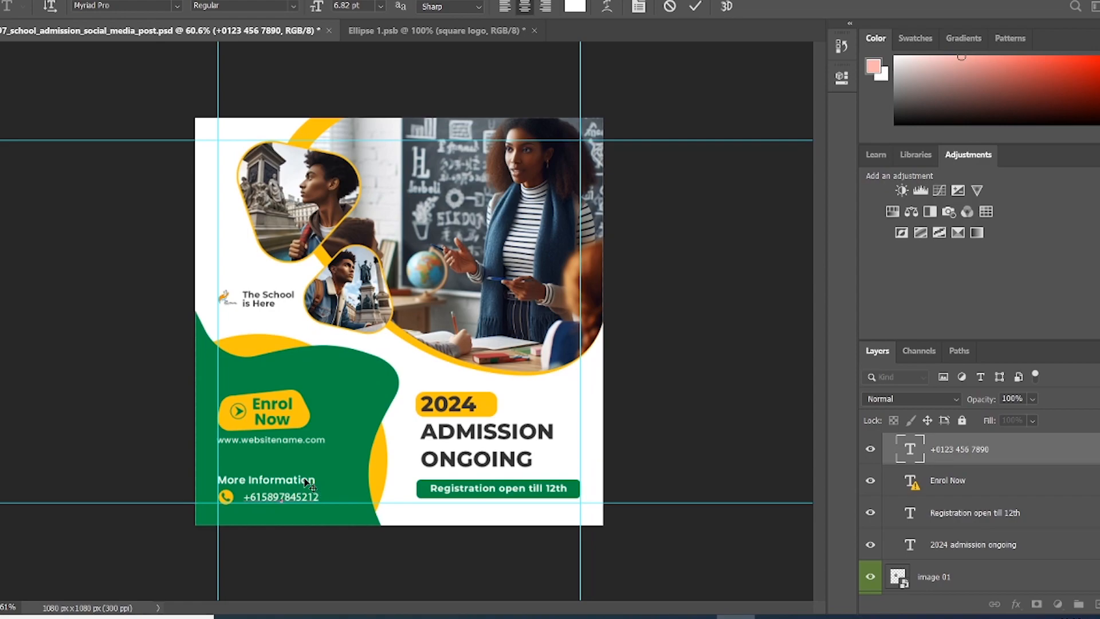
{"action": "left_click", "coordinate": [695, 7]}
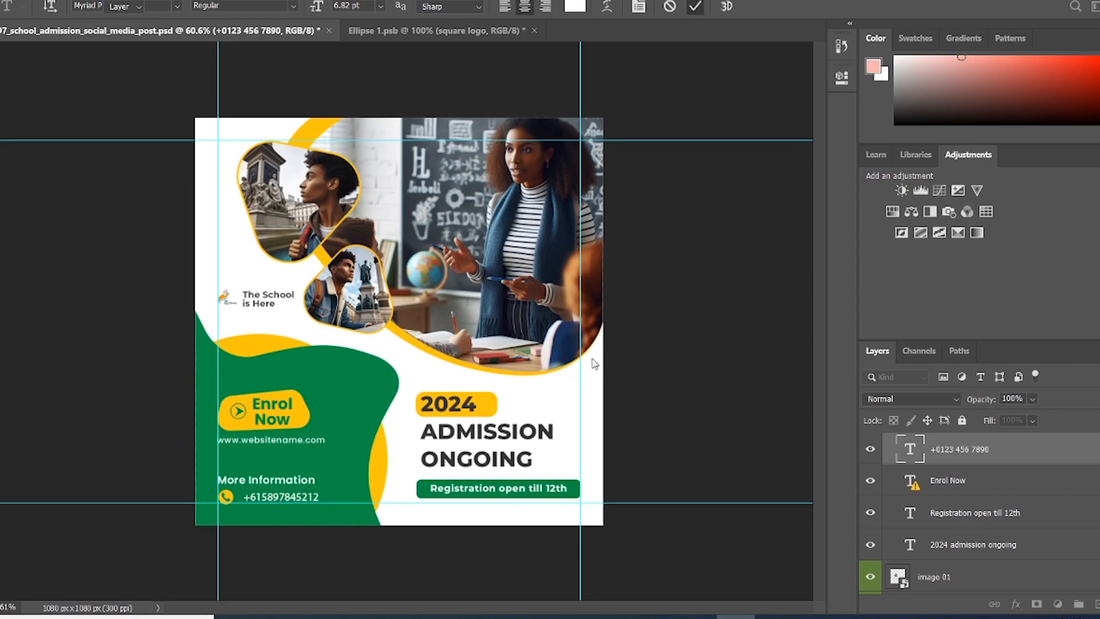
{"action": "left_click", "coordinate": [287, 483]}
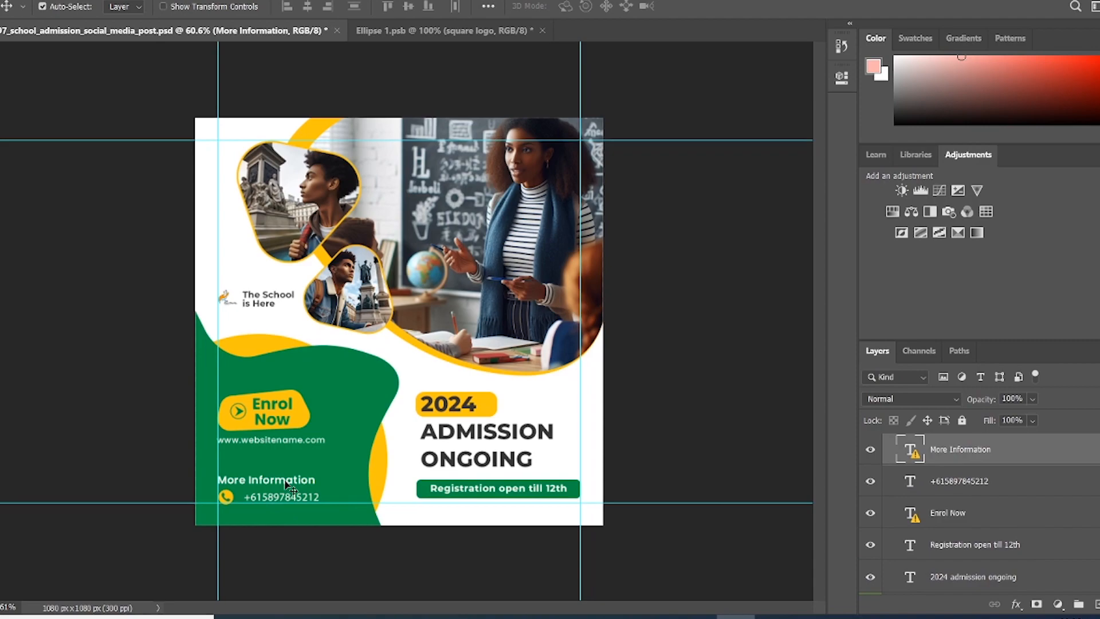
Step: Change the 'More Information' heading text to 'Call us on:', replacing the missing font
{"action": "double_click", "coordinate": [287, 483]}
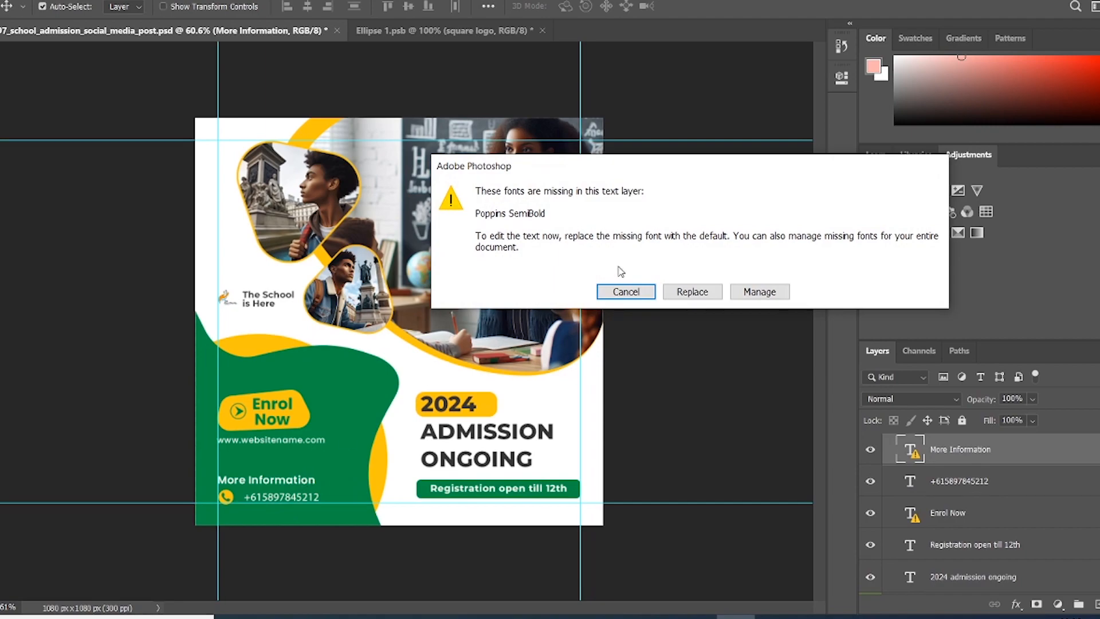
{"action": "left_click", "coordinate": [694, 294]}
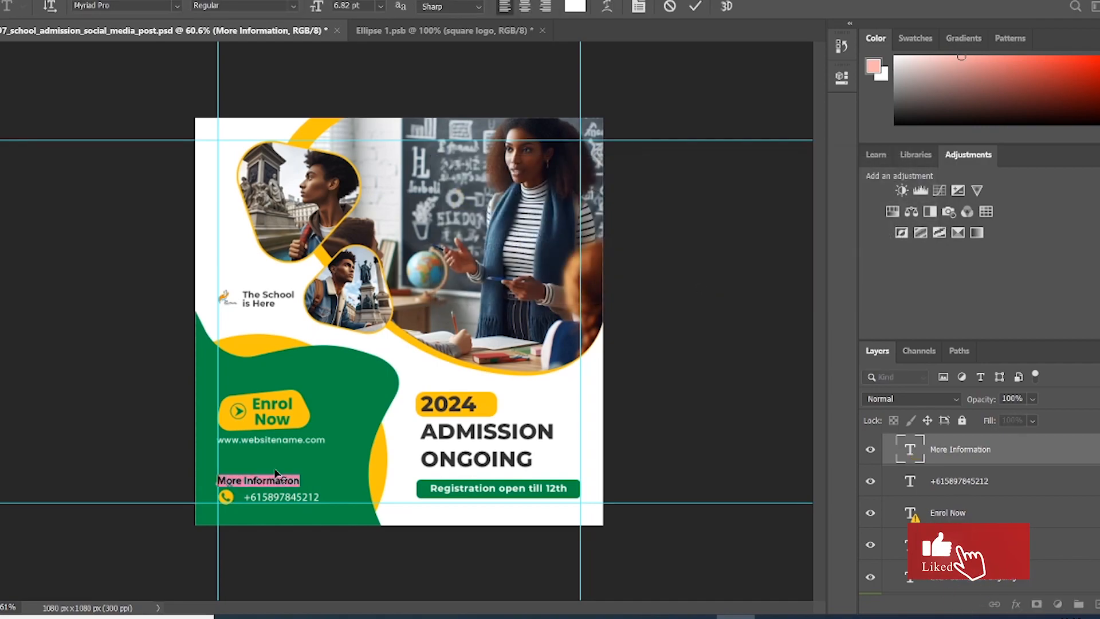
{"action": "type", "text": "Call us"}
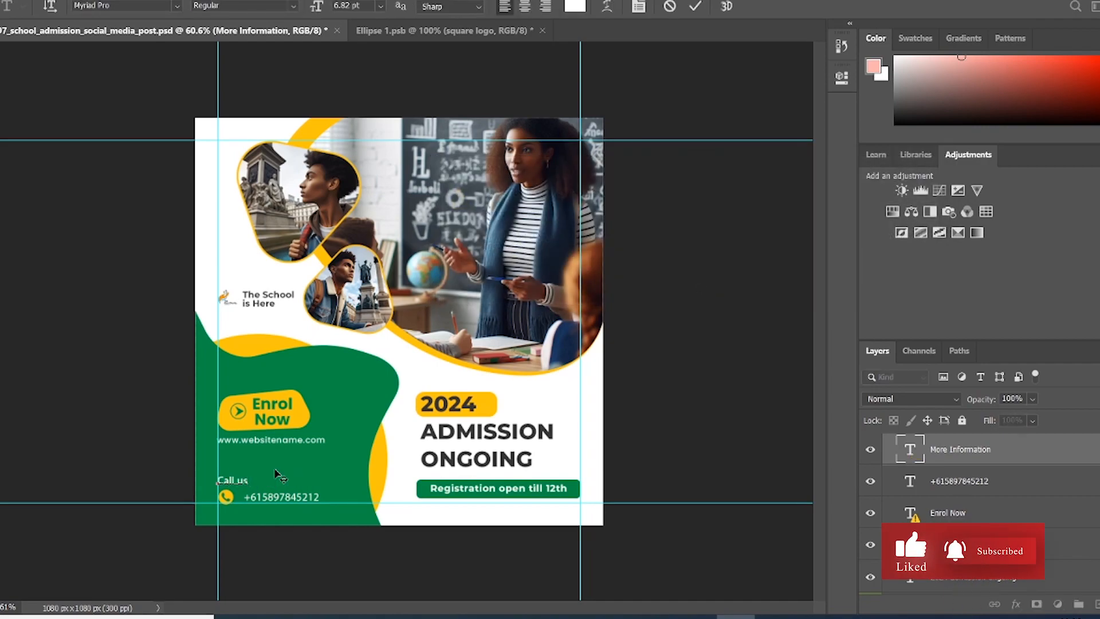
{"action": "type", "text": " on:"}
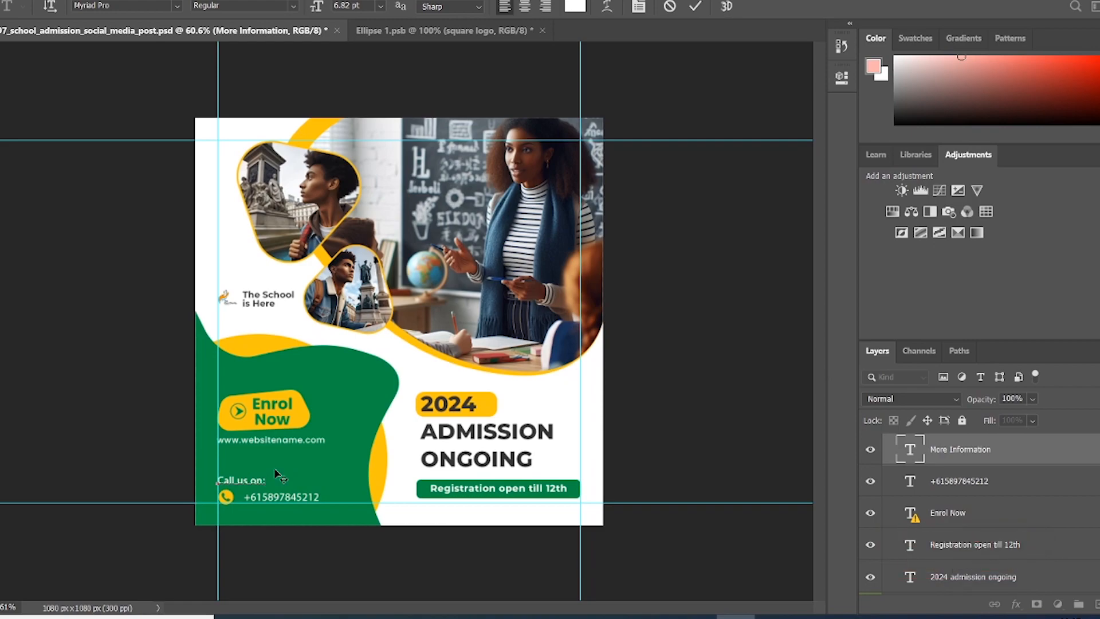
{"action": "left_click", "coordinate": [695, 7]}
{"action": "key", "text": "v"}
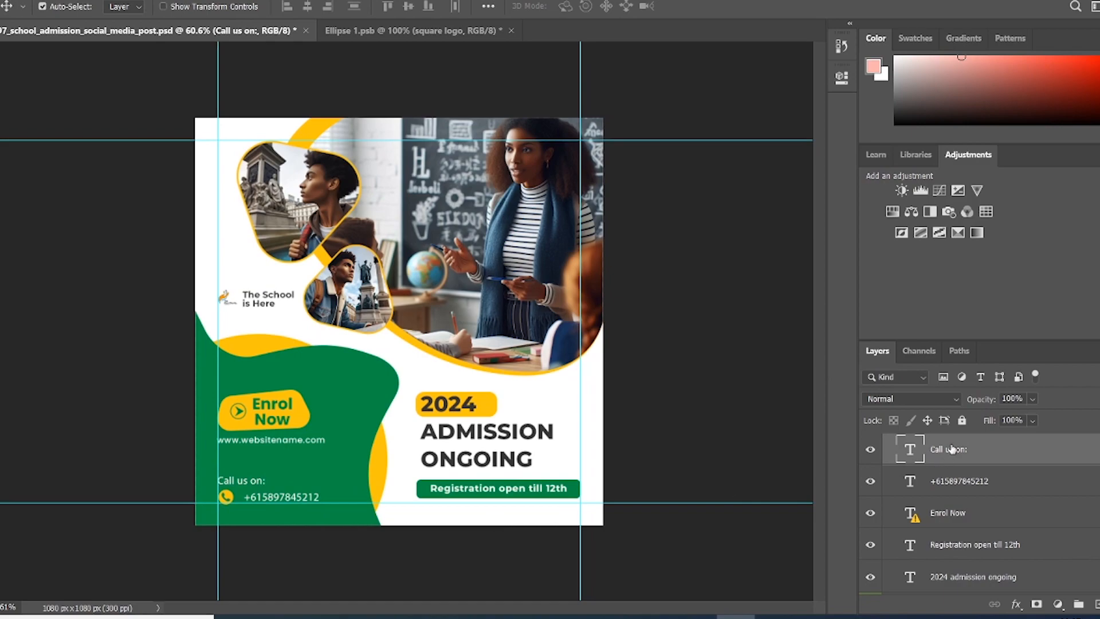
Step: Nudge the 'Call us on:' heading slightly to the right
{"action": "key", "text": "Right"}
{"action": "key", "text": "Right"}
{"action": "key", "text": "Right"}
{"action": "key", "text": "Right"}
{"action": "key", "text": "Right"}
{"action": "key", "text": "Right"}
{"action": "key", "text": "Right"}
{"action": "key", "text": "Right"}
{"action": "key", "text": "Right"}
{"action": "key", "text": "Right"}
{"action": "key", "text": "Right"}
{"action": "key", "text": "Right"}
{"action": "key", "text": "Right"}
{"action": "key", "text": "Right"}
{"action": "key", "text": "Right"}
{"action": "key", "text": "Right"}
{"action": "key", "text": "Right"}
{"action": "key", "text": "Right"}
{"action": "key", "text": "Right"}
{"action": "key", "text": "Right"}
{"action": "key", "text": "Right"}
{"action": "key", "text": "Right"}
{"action": "key", "text": "Right"}
{"action": "key", "text": "Right"}
{"action": "key", "text": "Right"}
{"action": "key", "text": "Right"}
{"action": "key", "text": "Right"}
{"action": "key", "text": "Right"}
{"action": "key", "text": "Right"}
{"action": "key", "text": "Right"}
{"action": "key", "text": "Right"}
{"action": "key", "text": "Right"}
{"action": "key", "text": "Right"}
{"action": "key", "text": "Right"}
{"action": "key", "text": "Right"}
{"action": "key", "text": "Right"}
{"action": "key", "text": "Right"}
{"action": "key", "text": "Right"}
{"action": "key", "text": "Right"}
{"action": "key", "text": "Right"}
{"action": "key", "text": "Left"}
{"action": "key", "text": "Left"}
{"action": "key", "text": "Left"}
{"action": "key", "text": "Left"}
{"action": "key", "text": "Left"}
{"action": "key", "text": "Left"}
{"action": "key", "text": "Left"}
{"action": "key", "text": "Left"}
{"action": "key", "text": "Left"}
{"action": "key", "text": "Left"}
{"action": "key", "text": "Left"}
{"action": "key", "text": "Left"}
{"action": "key", "text": "Left"}
{"action": "key", "text": "Left"}
{"action": "key", "text": "Left"}
{"action": "key", "text": "Left"}
{"action": "key", "text": "Left"}
{"action": "key", "text": "Left"}
{"action": "key", "text": "Left"}
{"action": "key", "text": "Left"}
{"action": "key", "text": "Left"}
{"action": "key", "text": "Left"}
{"action": "left_click", "coordinate": [280, 448]}
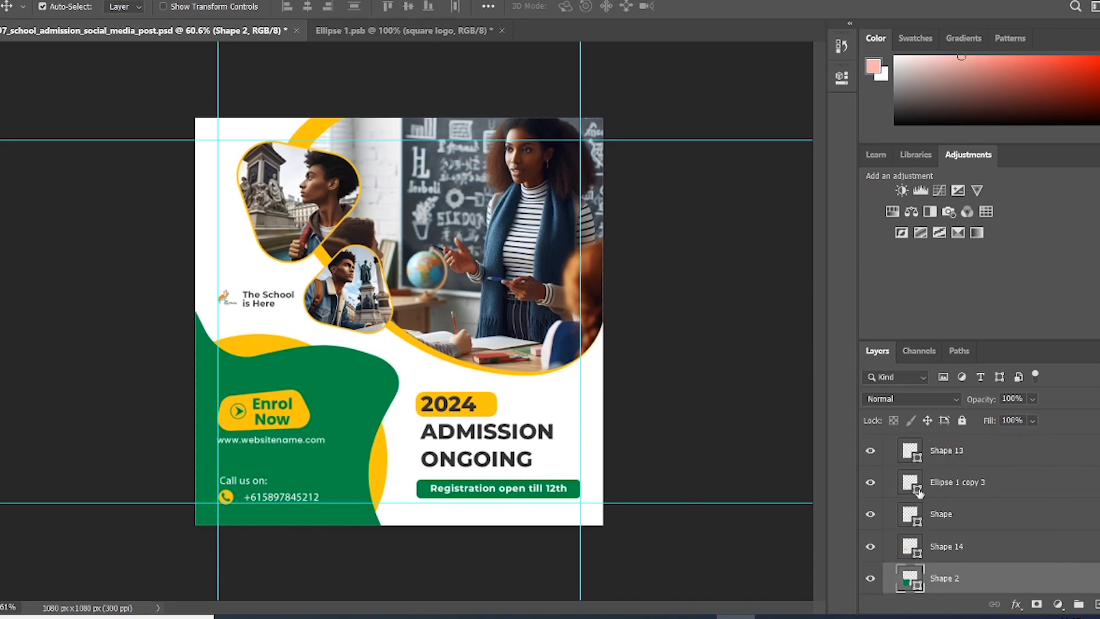
{"action": "scroll", "coordinate": [937, 500], "scroll_direction": "down", "scroll_amount": 2}
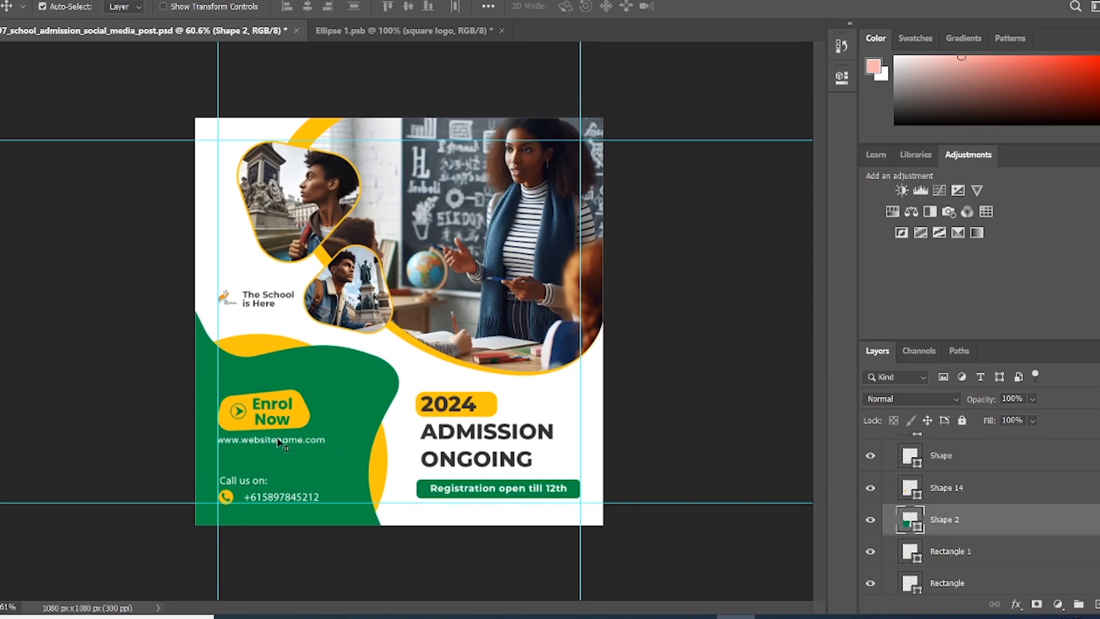
{"action": "left_click", "coordinate": [283, 447]}
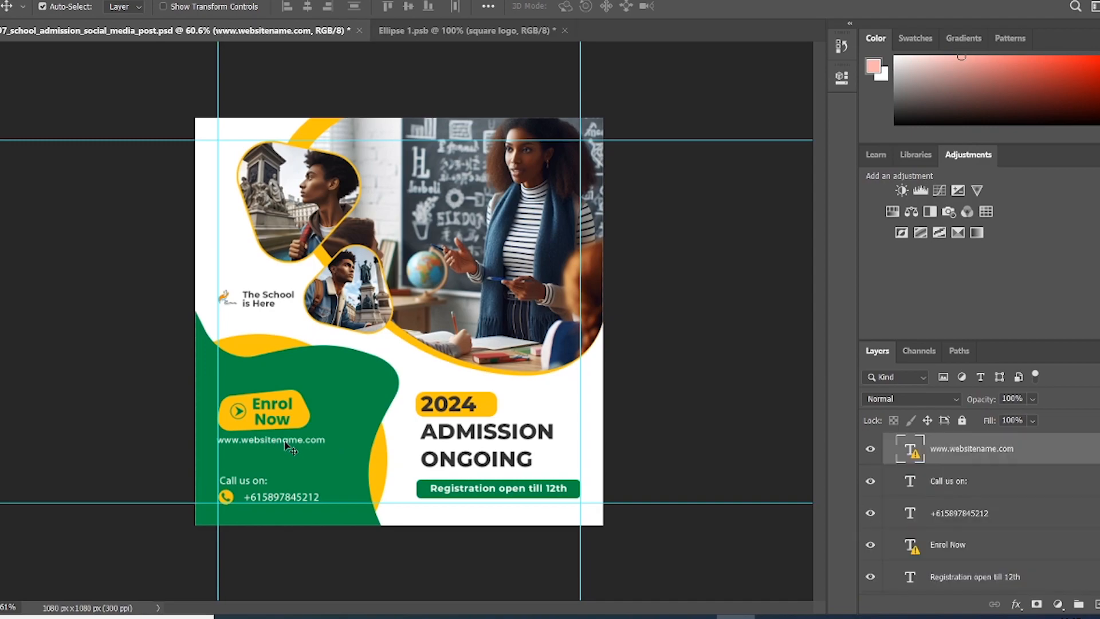
{"action": "double_click", "coordinate": [286, 445]}
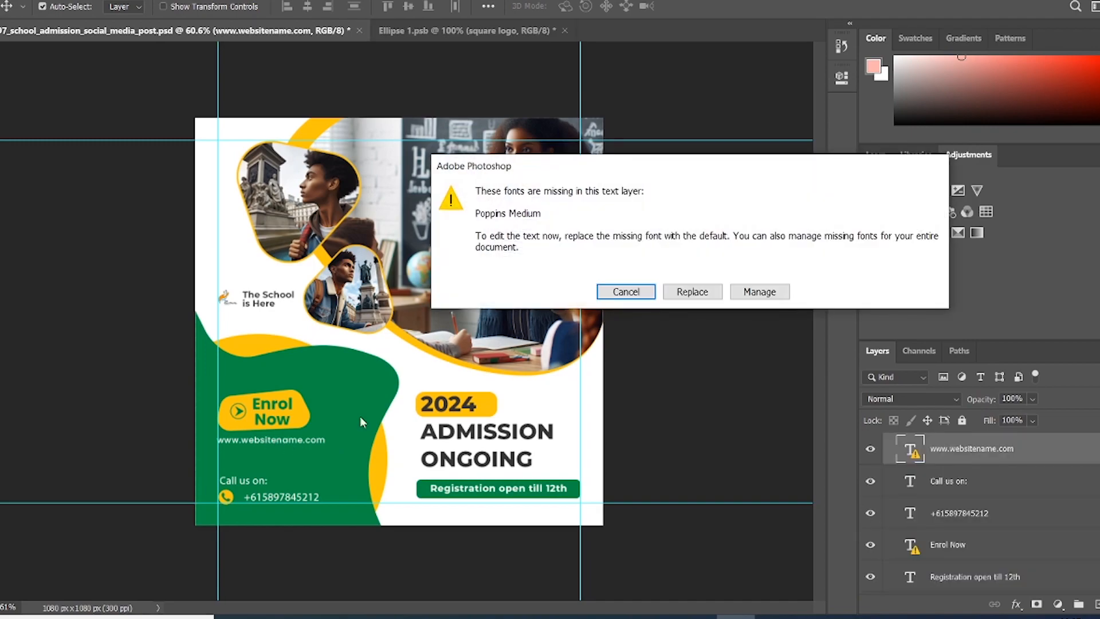
{"action": "left_click", "coordinate": [691, 292]}
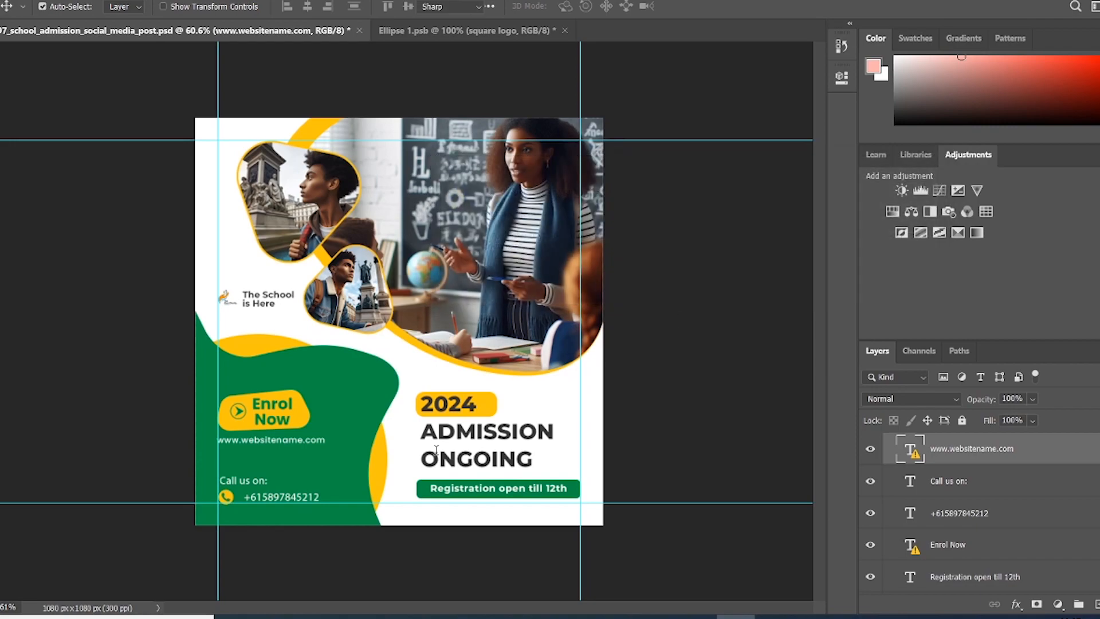
{"action": "type", "text": "ww"}
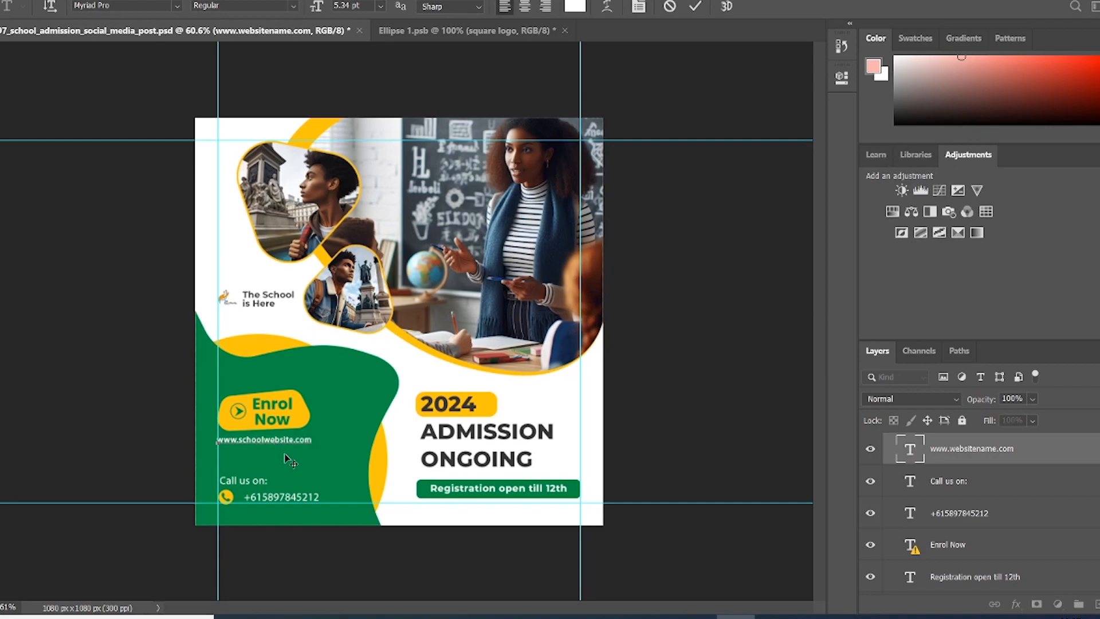
{"action": "left_click", "coordinate": [691, 6]}
{"action": "key", "text": "v"}
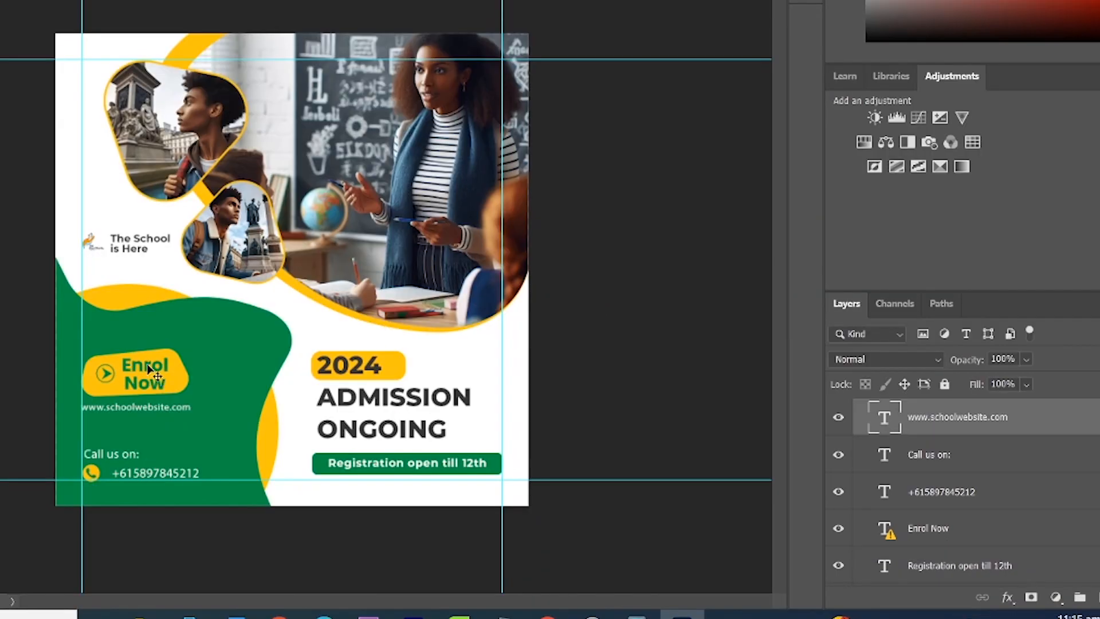
{"action": "left_click", "coordinate": [148, 368]}
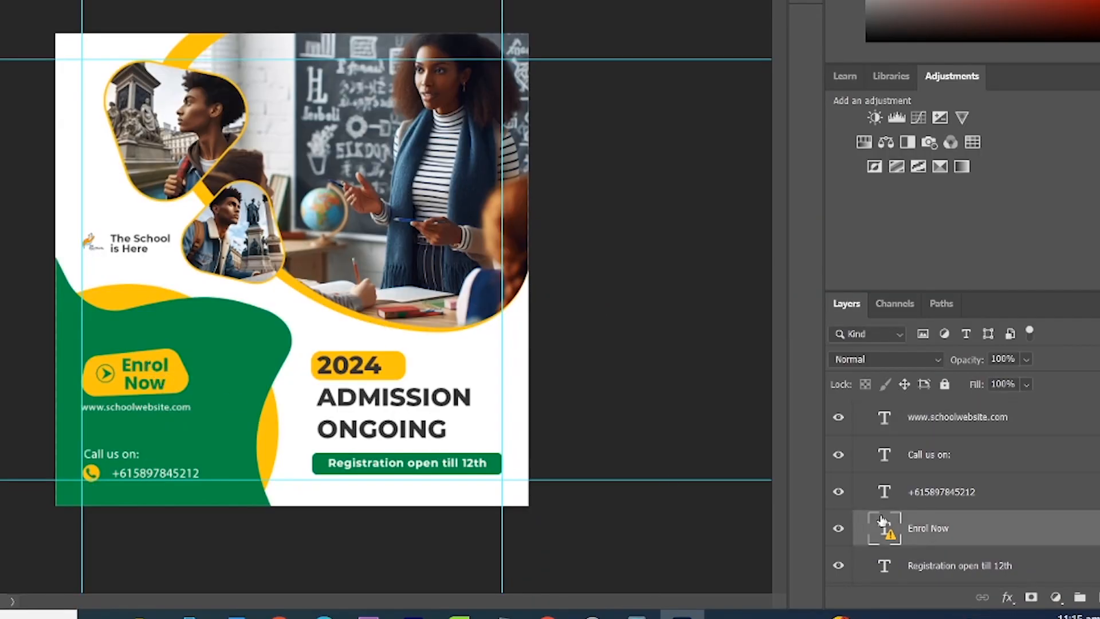
{"action": "left_click", "coordinate": [153, 408]}
{"action": "scroll", "coordinate": [1063, 507], "scroll_direction": "up", "scroll_amount": 1}
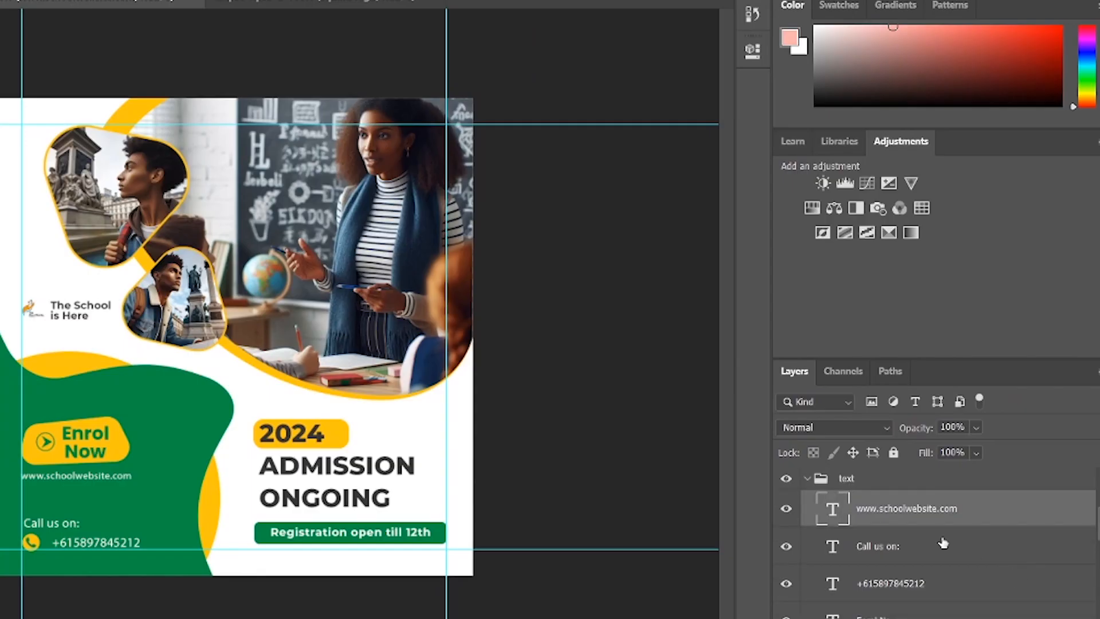
Step: Duplicate the website text layer as 'additional information' and move it below the web address
{"action": "right_click", "coordinate": [918, 505]}
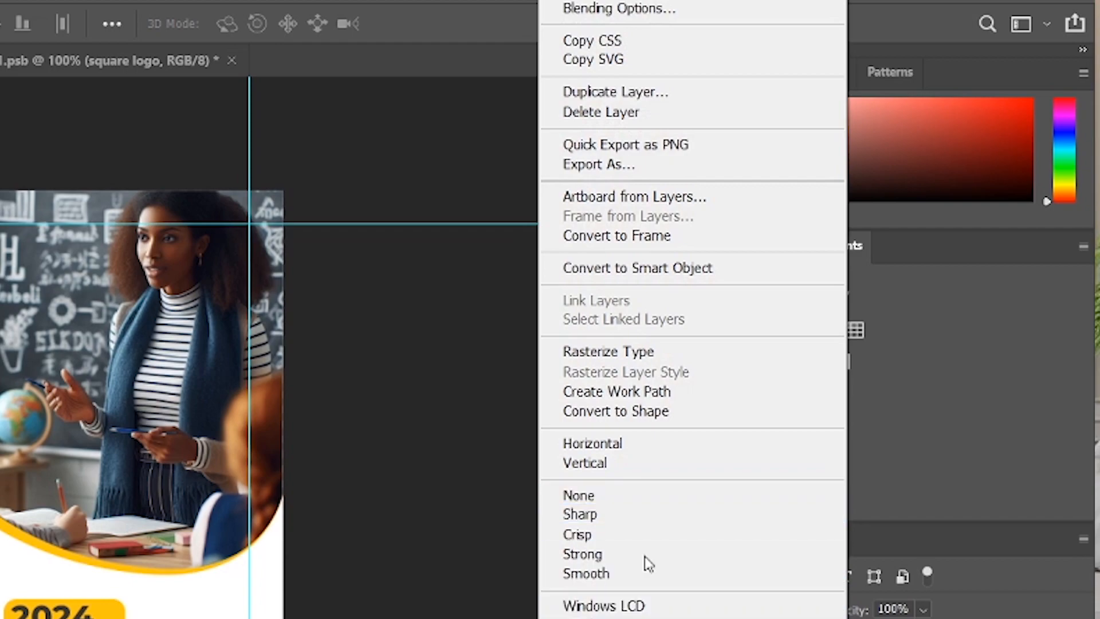
{"action": "left_click", "coordinate": [617, 93]}
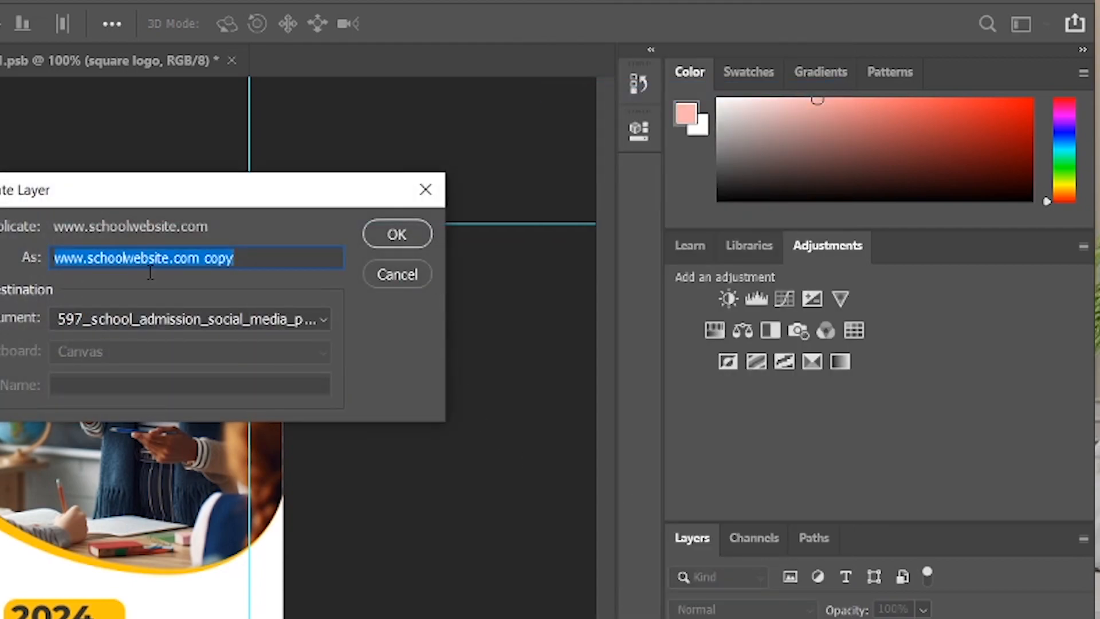
{"action": "type", "text": "additi"}
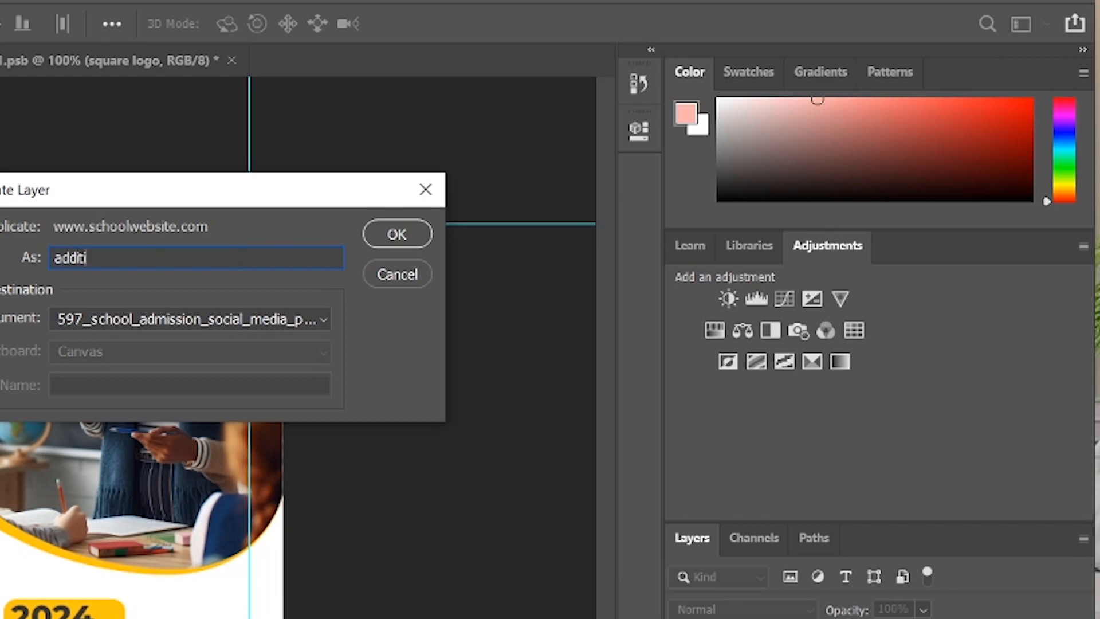
{"action": "type", "text": "onal information"}
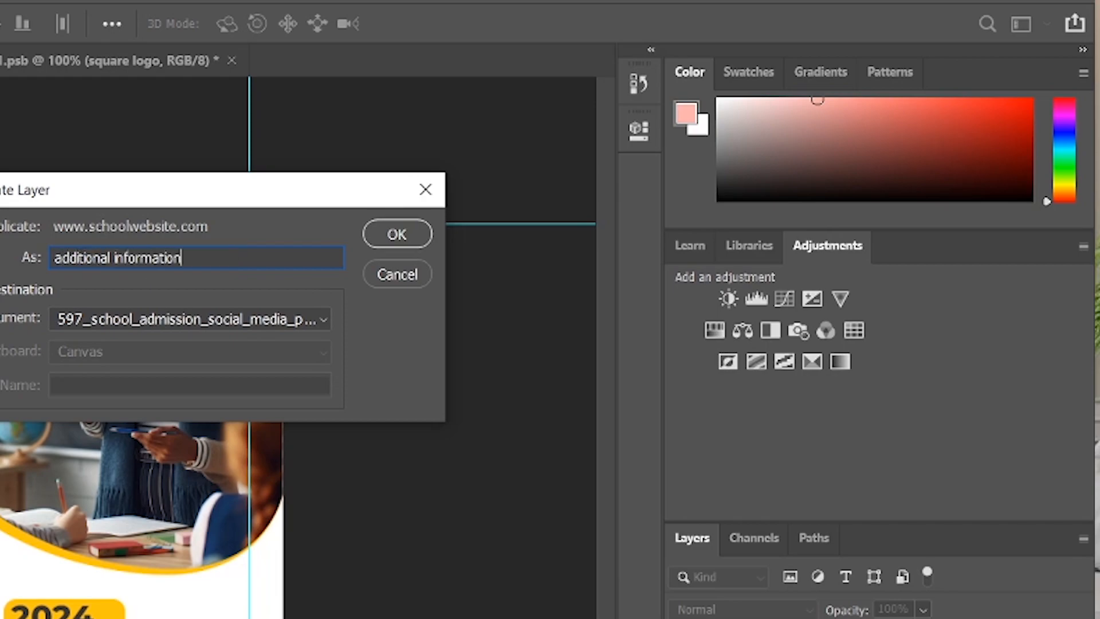
{"action": "key", "text": "Return"}
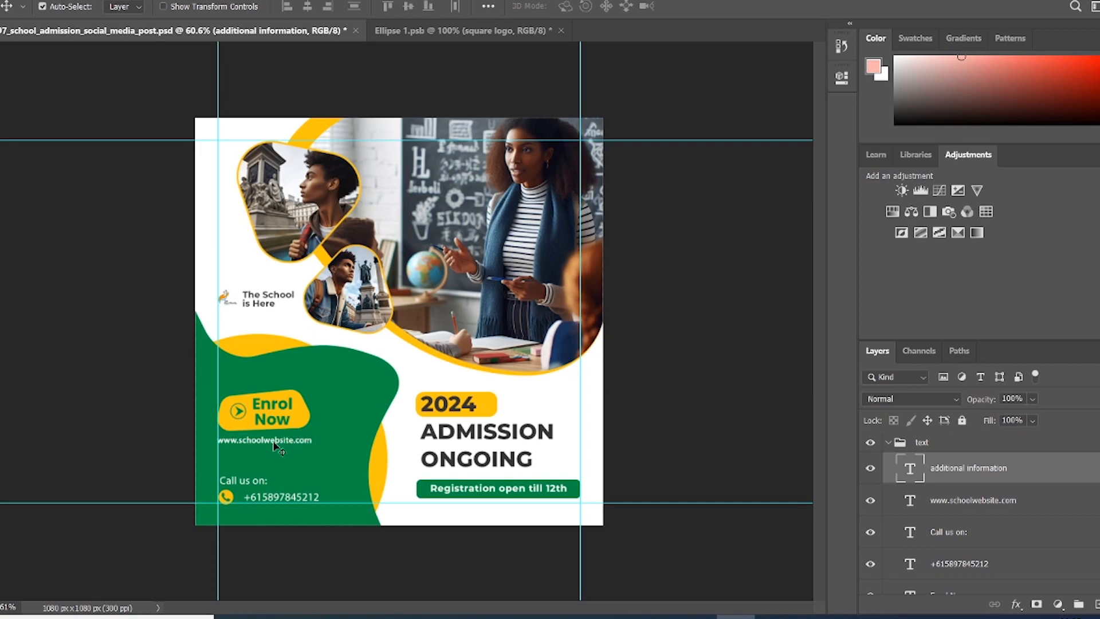
{"action": "left_click_drag", "start_coordinate": [274, 446], "coordinate": [276, 459]}
Step: Retype the copied line to read 'For more information about our admission you can always call us.'
{"action": "double_click", "coordinate": [285, 457]}
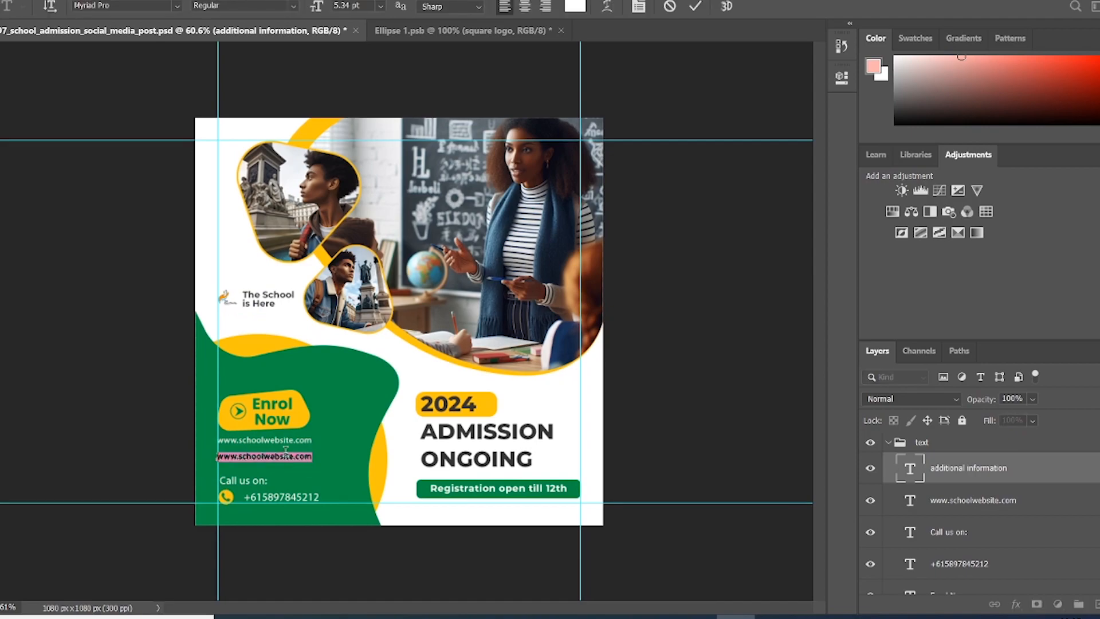
{"action": "type", "text": "For more information about our"}
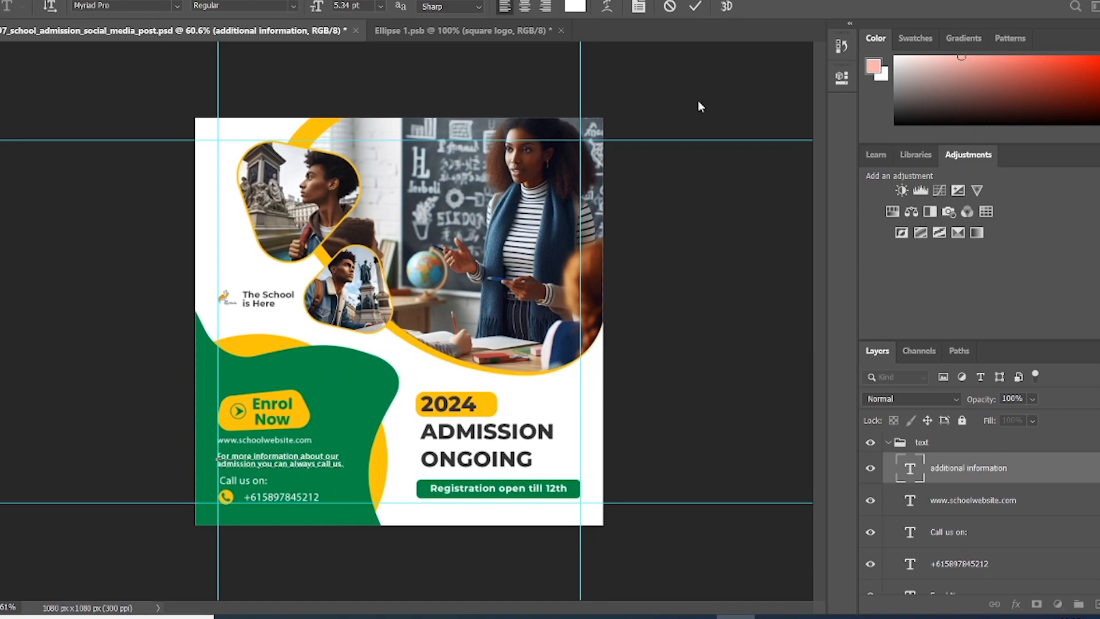
{"action": "left_click", "coordinate": [576, 7]}
Step: Colour the information line bright red, then change it to bright yellow
{"action": "left_click_drag", "start_coordinate": [676, 145], "coordinate": [722, 97]}
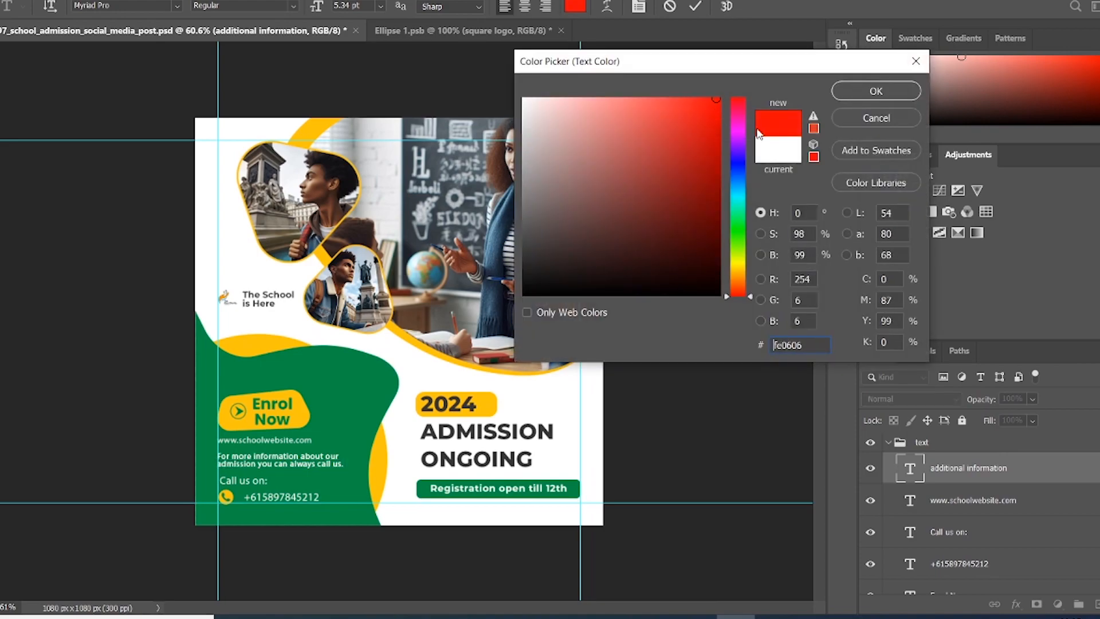
{"action": "left_click", "coordinate": [868, 93]}
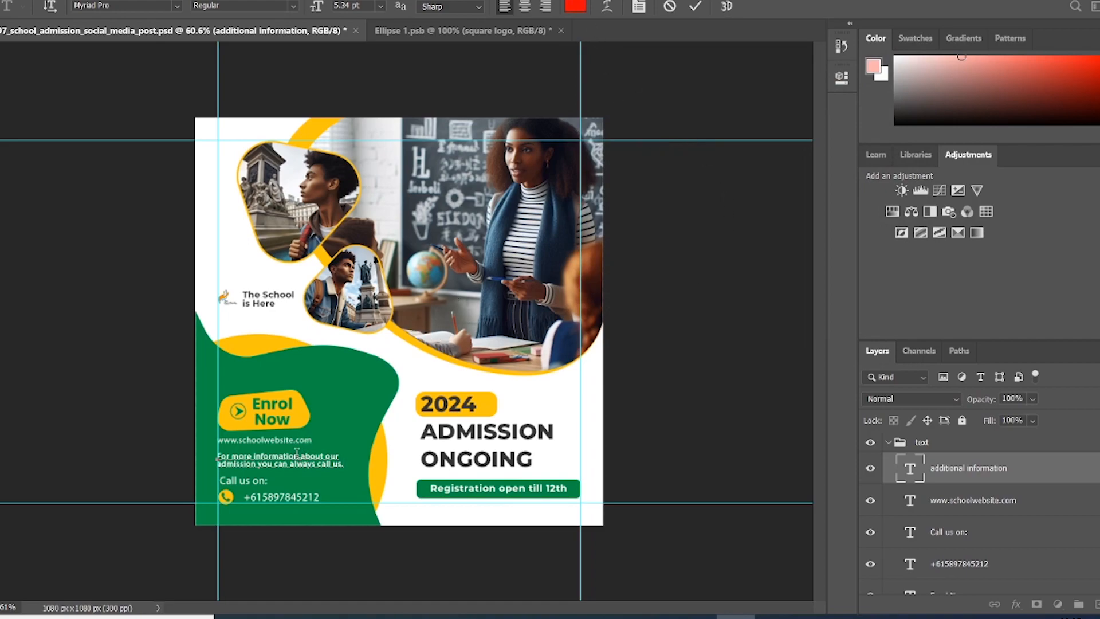
{"action": "key", "text": "ctrl+a"}
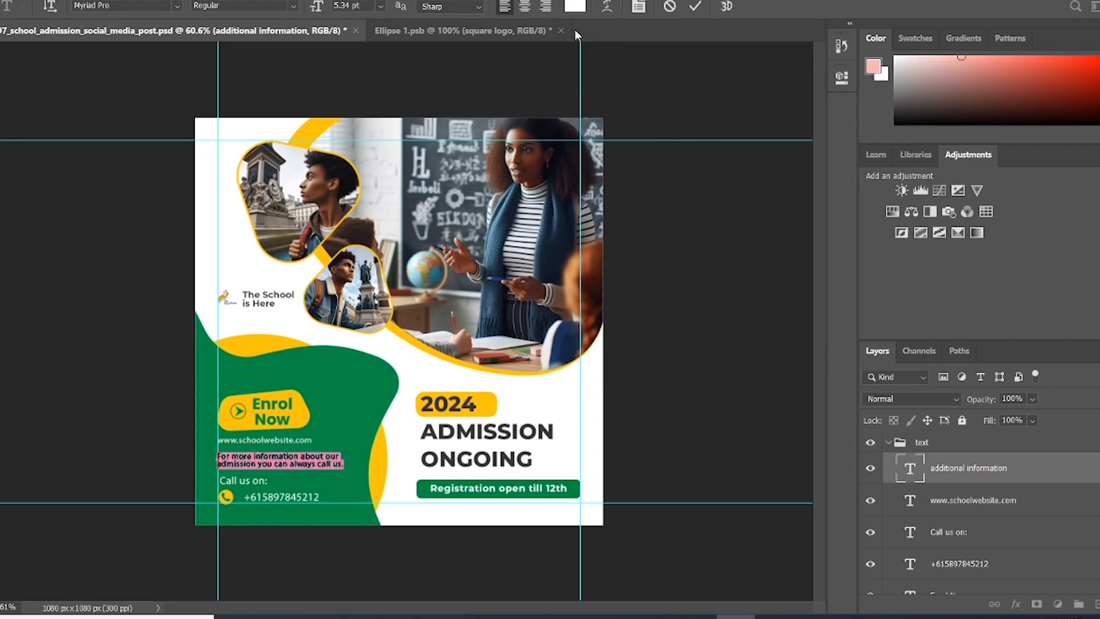
{"action": "left_click", "coordinate": [578, 7]}
{"action": "type", "text": "ff0000"}
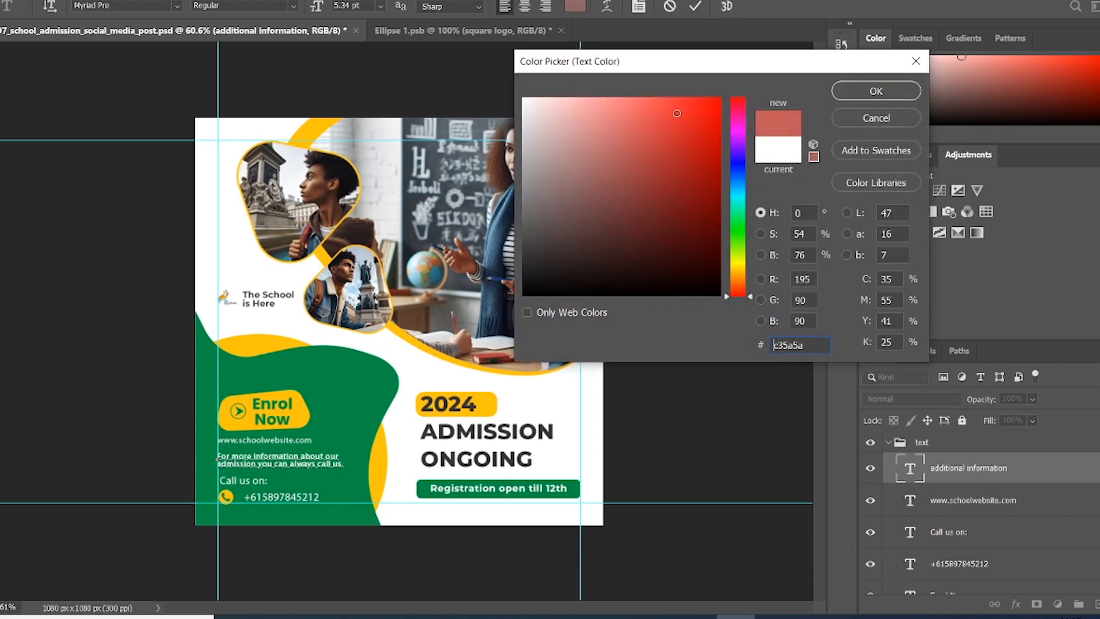
{"action": "type", "text": "3d5244"}
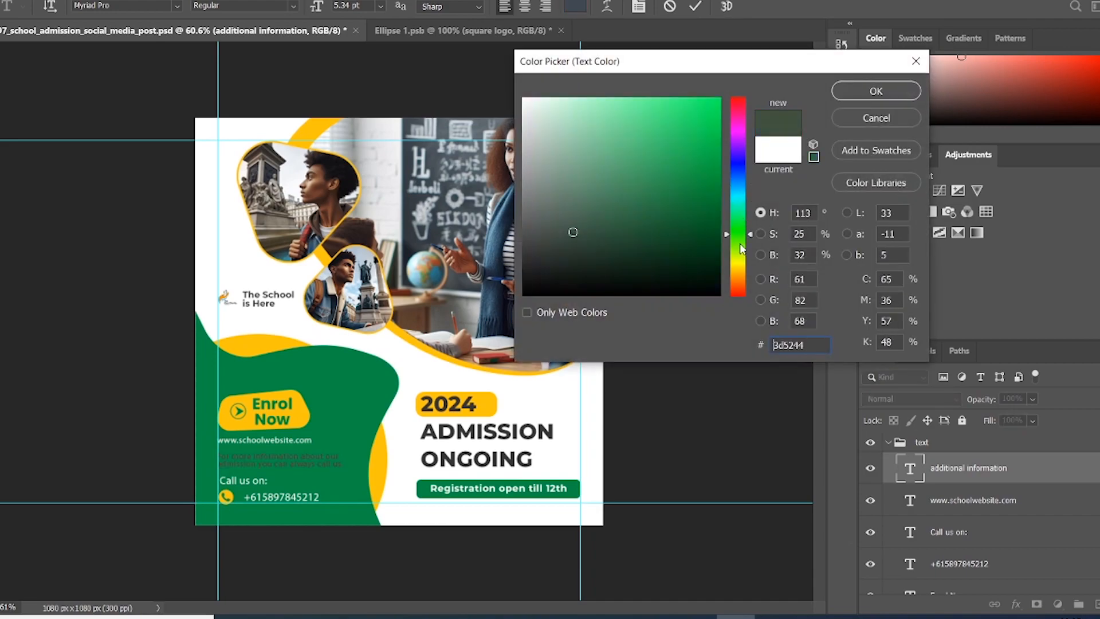
{"action": "left_click_drag", "start_coordinate": [741, 249], "coordinate": [742, 266]}
{"action": "mouse_move", "coordinate": [576, 164]}
{"action": "left_mouse_down"}
{"action": "mouse_move", "coordinate": [696, 85]}
{"action": "mouse_move", "coordinate": [720, 89]}
{"action": "left_mouse_up"}
{"action": "key", "text": "Return"}
Step: Left-align the information line and nudge it slightly upward
{"action": "left_click", "coordinate": [525, 6]}
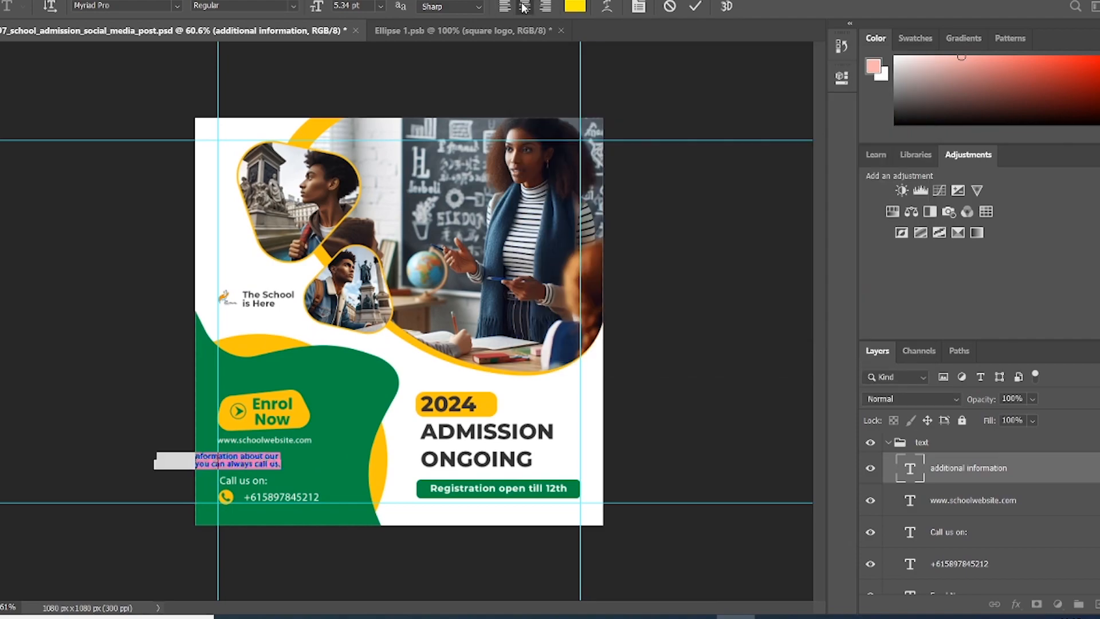
{"action": "left_click", "coordinate": [545, 6]}
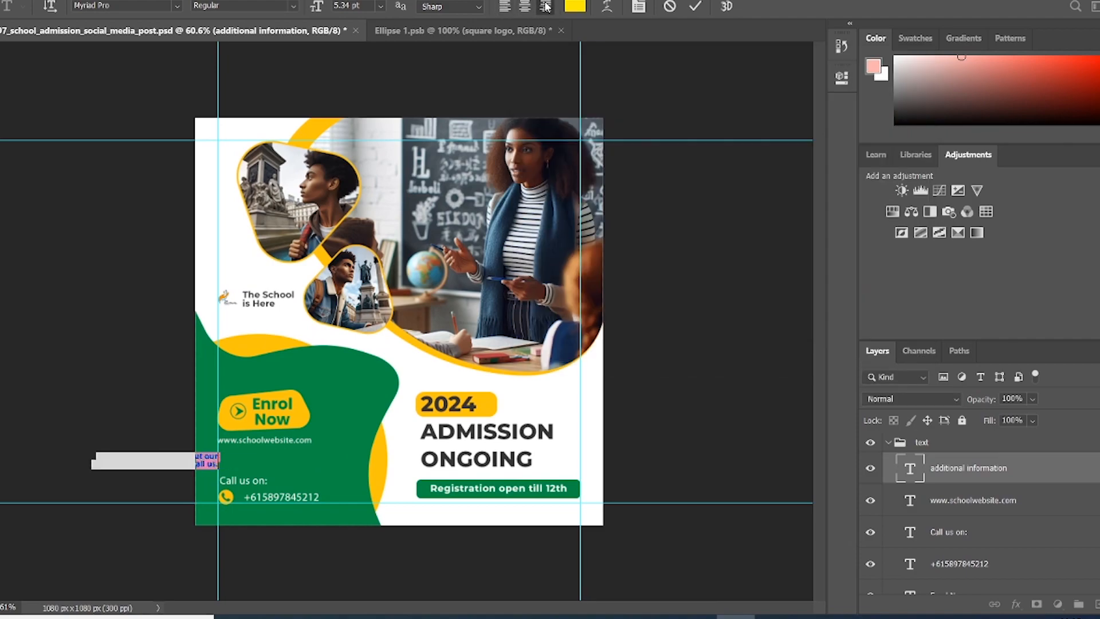
{"action": "left_click", "coordinate": [505, 7]}
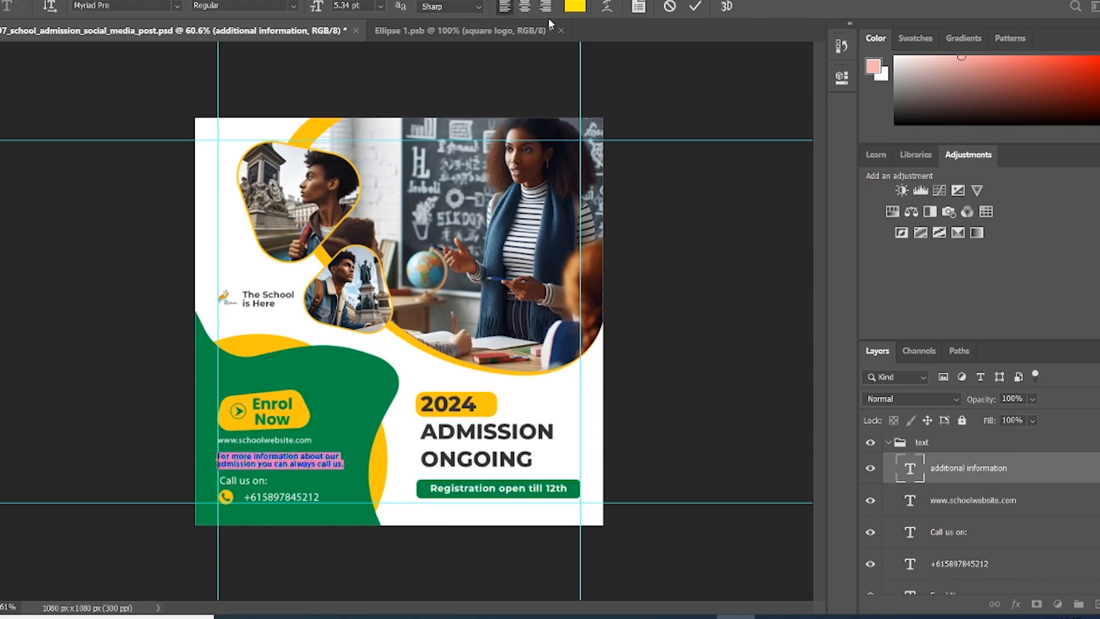
{"action": "left_click", "coordinate": [696, 6]}
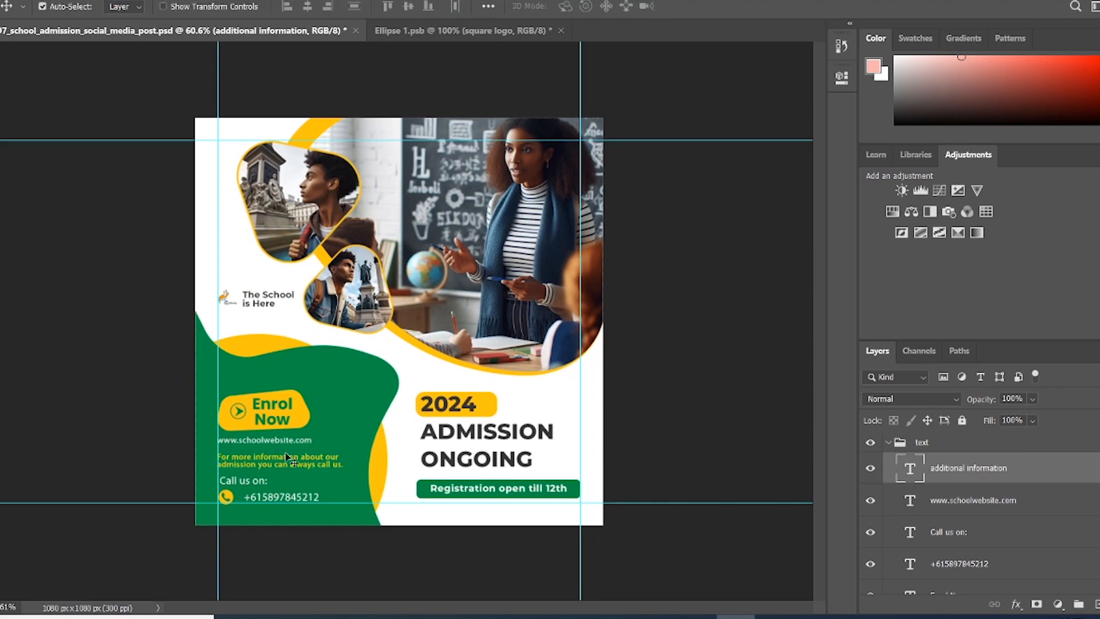
{"action": "left_click_drag", "start_coordinate": [280, 461], "coordinate": [281, 457]}
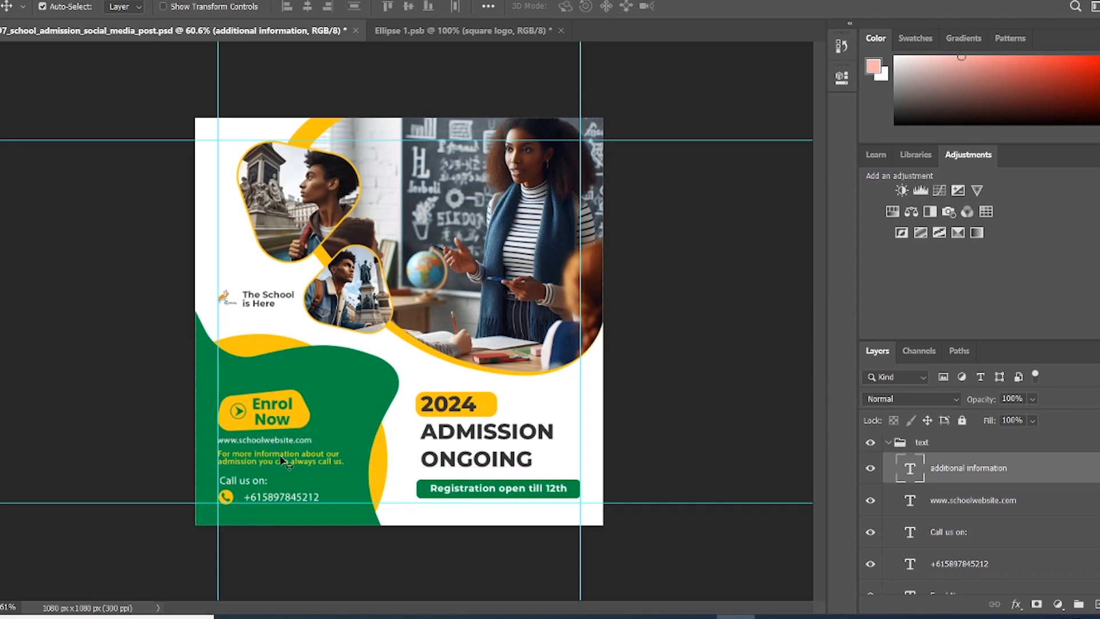
Step: Change the information line's text colour to white (ffffff)
{"action": "double_click", "coordinate": [281, 458]}
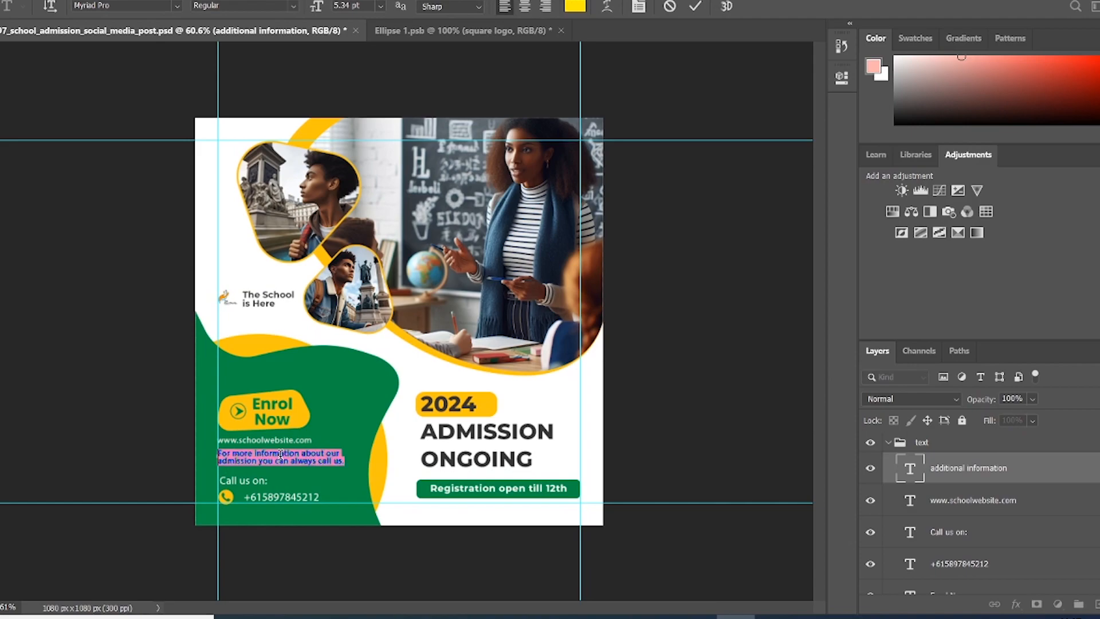
{"action": "left_click", "coordinate": [575, 6]}
{"action": "type", "text": "ffffff"}
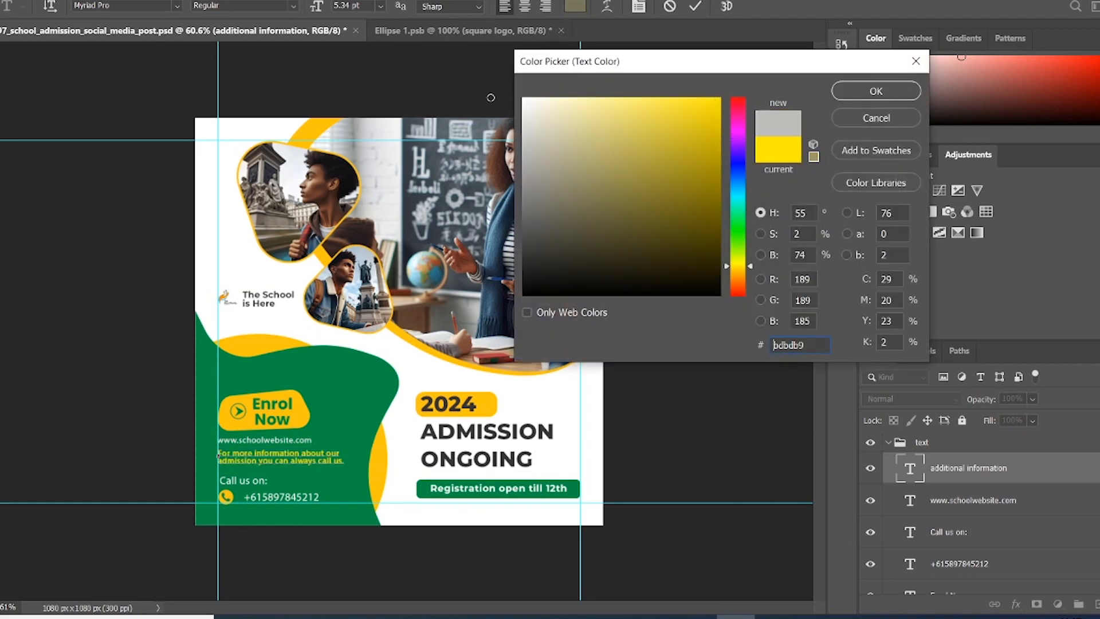
{"action": "left_click", "coordinate": [877, 91]}
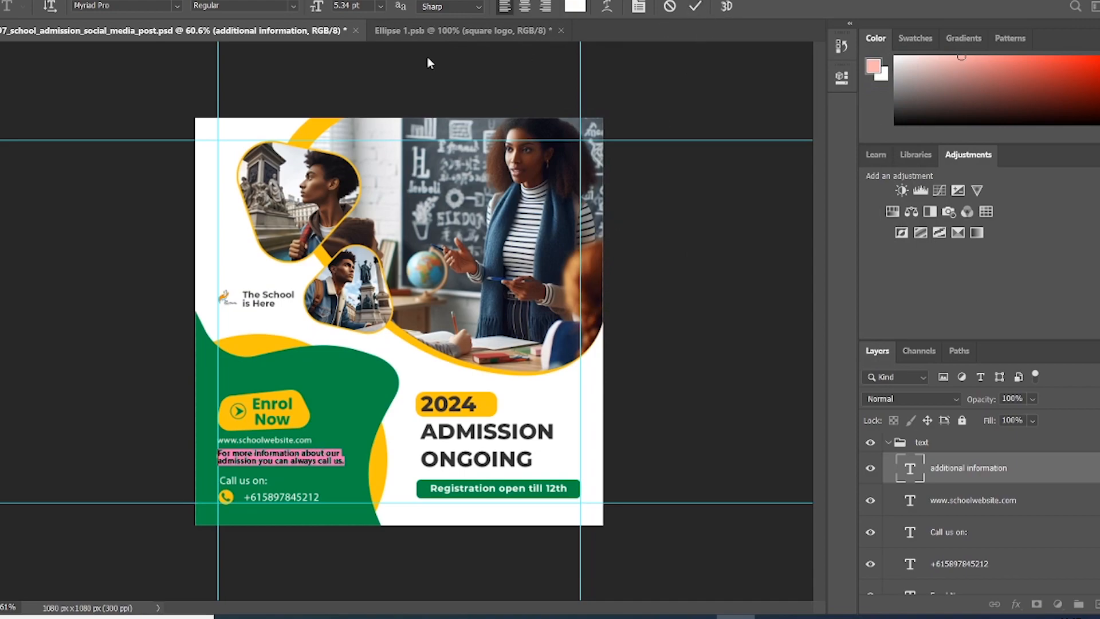
Step: Set the information line's font to Gotham Black
{"action": "left_click", "coordinate": [179, 10]}
{"action": "type", "text": "Gotham Black"}
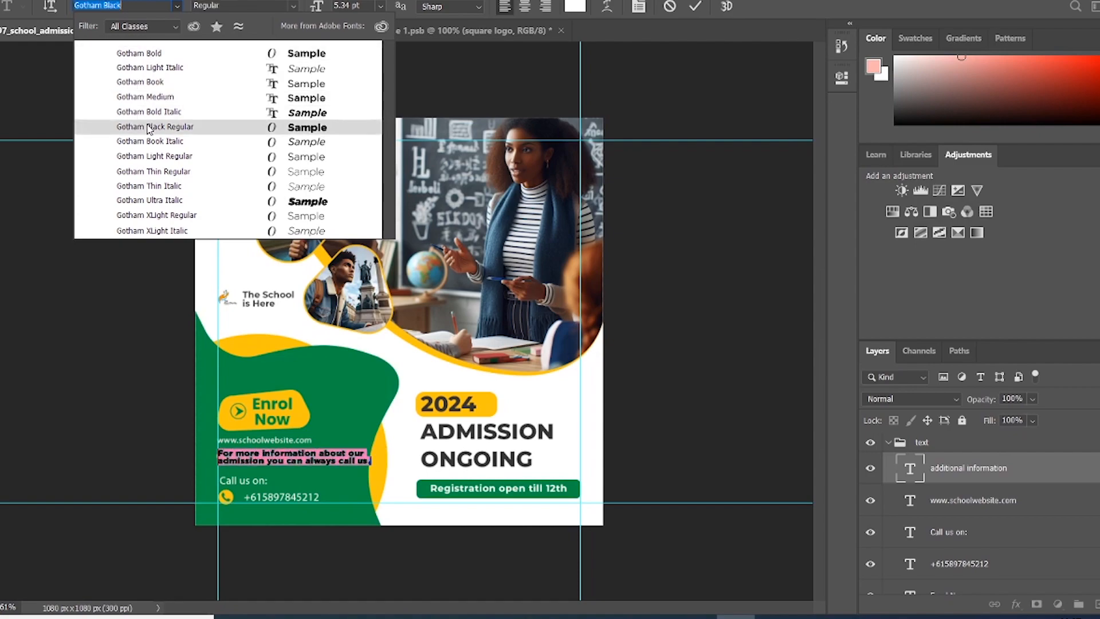
{"action": "left_click", "coordinate": [148, 127]}
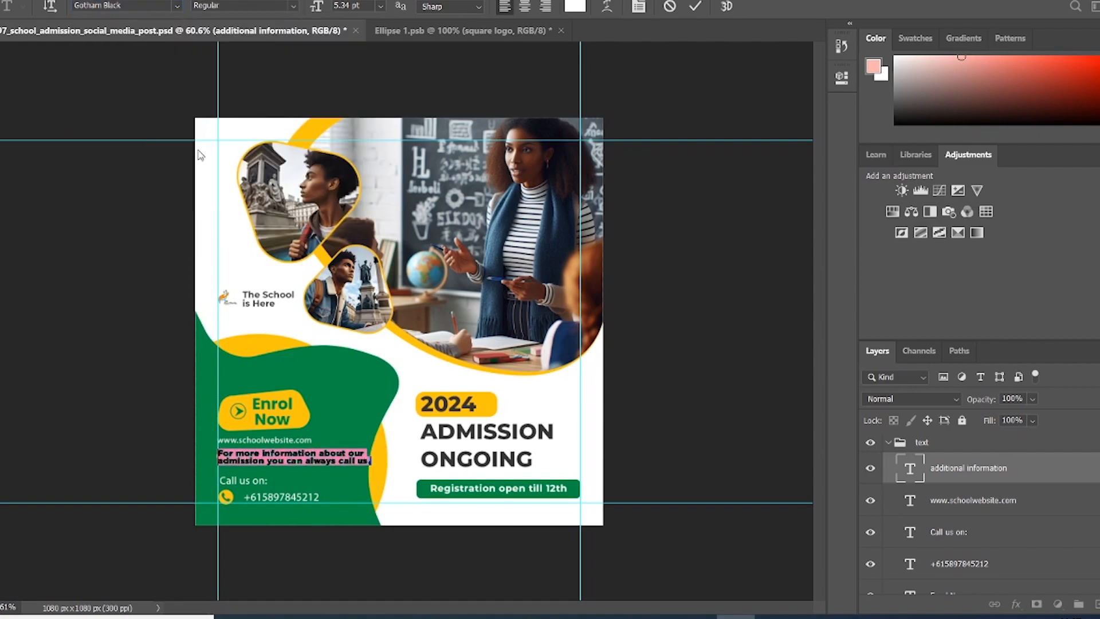
{"action": "left_click", "coordinate": [692, 6]}
{"action": "key", "text": "v"}
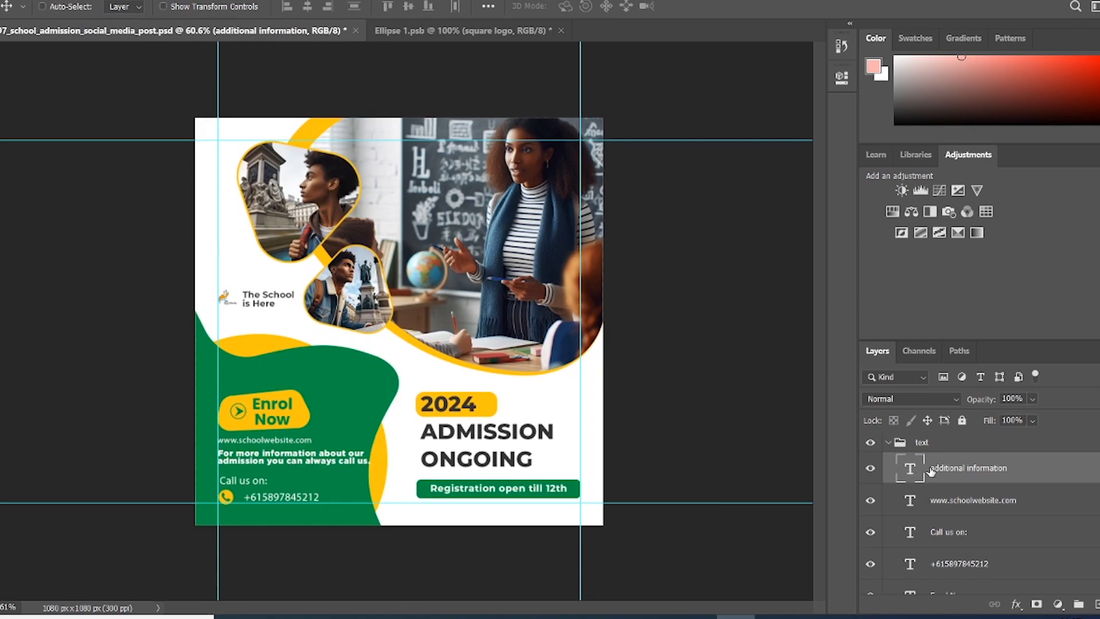
Step: Scale the information line down to about 87.65% and nudge it slightly up
{"action": "key", "text": "ctrl+t"}
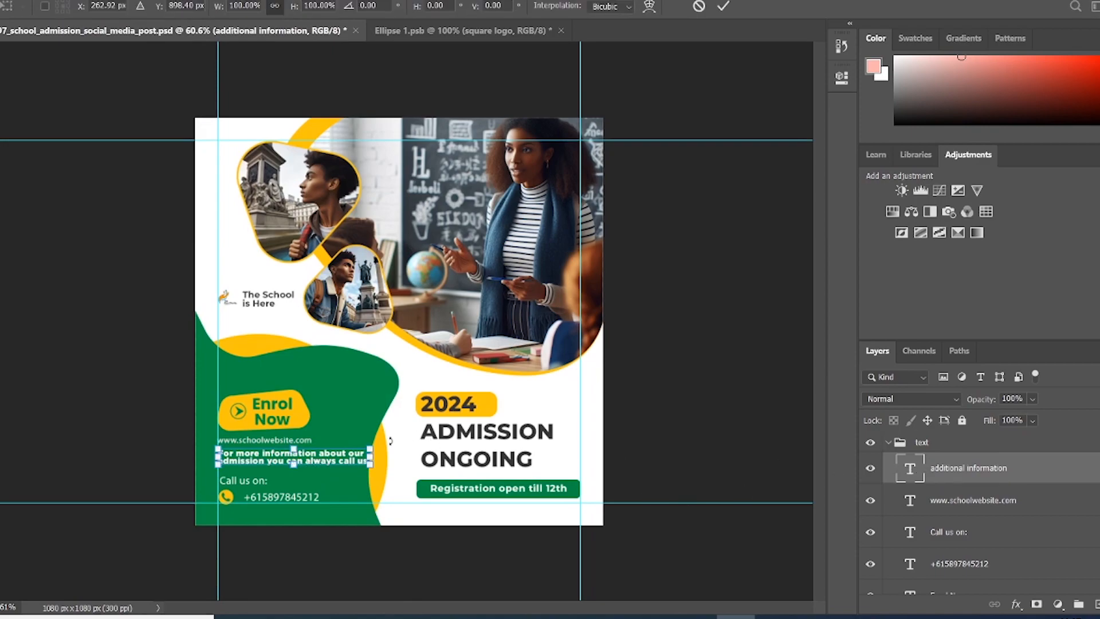
{"action": "left_click_drag", "start_coordinate": [370, 448], "coordinate": [351, 451]}
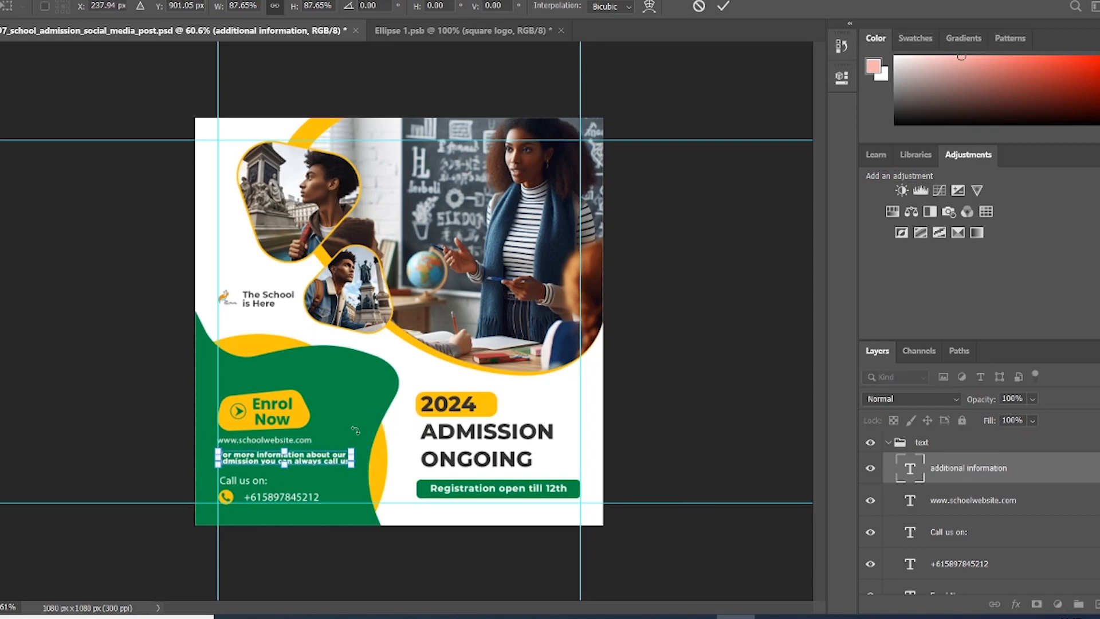
{"action": "left_click", "coordinate": [723, 6]}
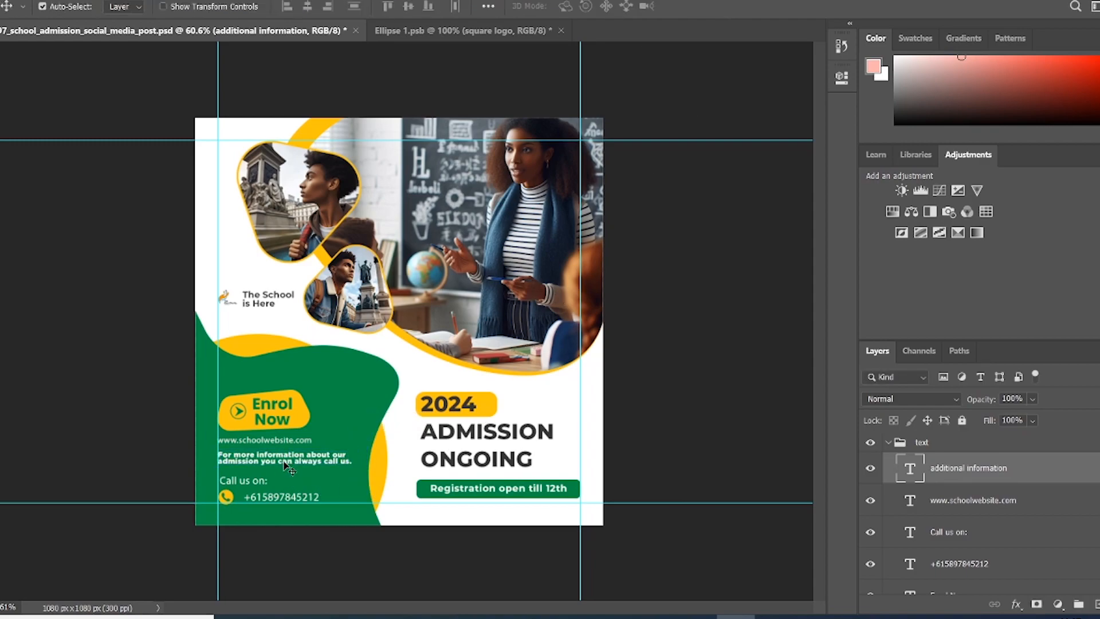
{"action": "left_click_drag", "start_coordinate": [284, 462], "coordinate": [284, 461]}
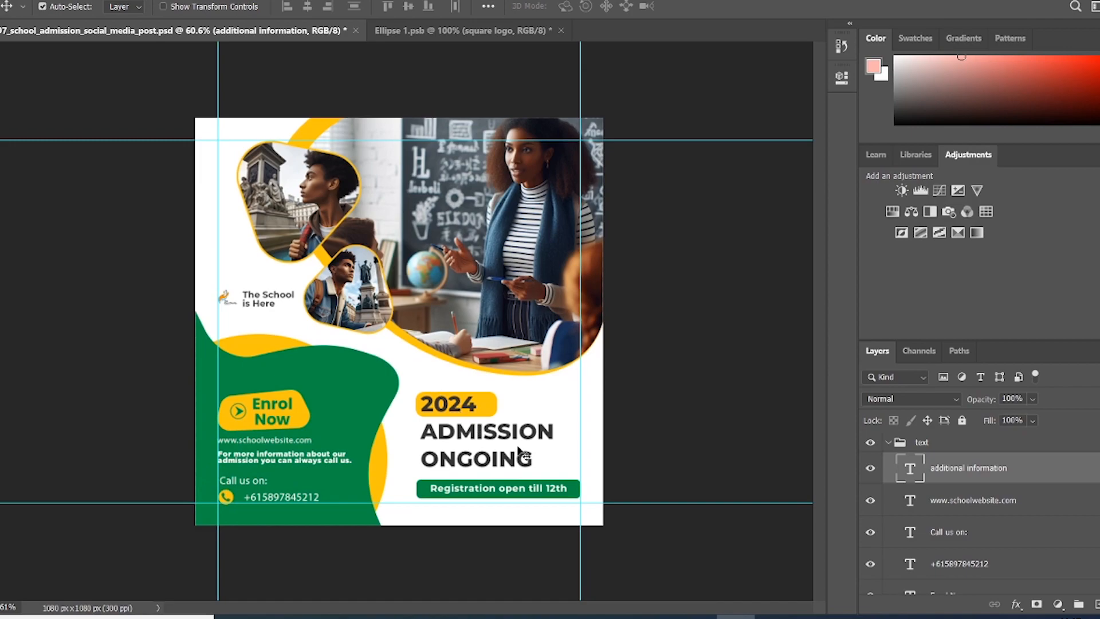
Step: Hide the 'The School is Here' text and the old Ellipse 1 logo layer
{"action": "left_click", "coordinate": [268, 305]}
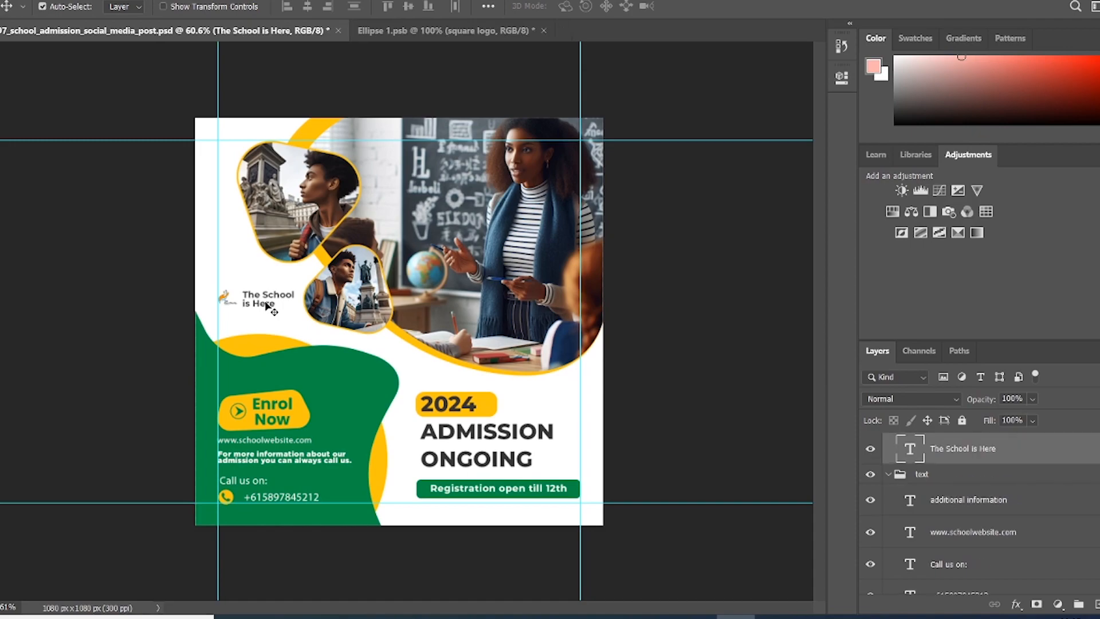
{"action": "left_click", "coordinate": [870, 453]}
{"action": "scroll", "coordinate": [975, 487], "scroll_direction": "up", "scroll_amount": 1}
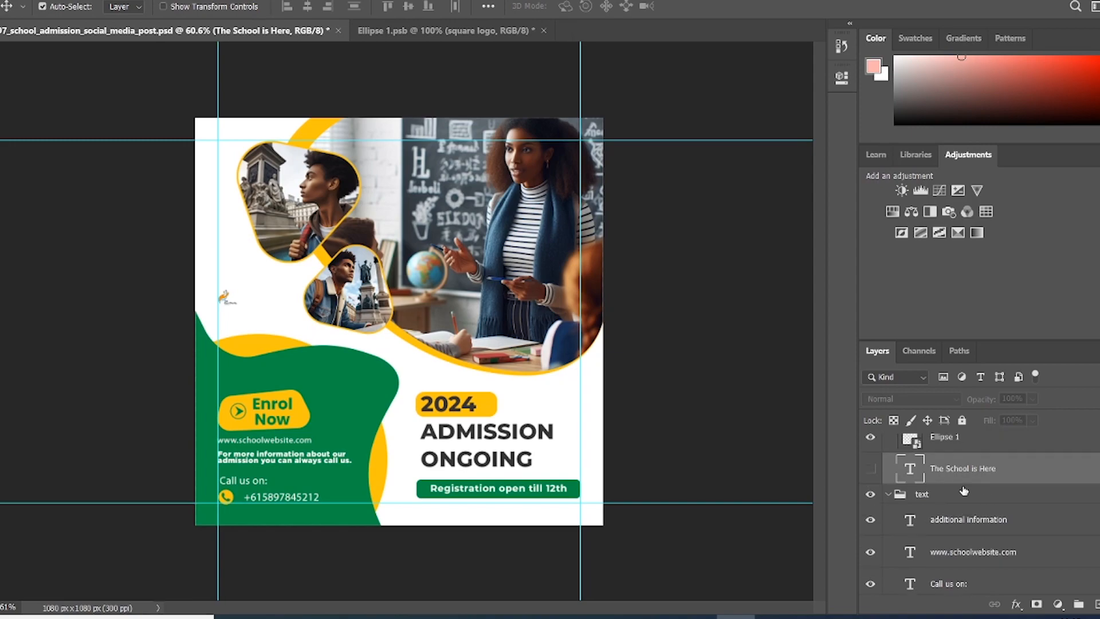
{"action": "left_click", "coordinate": [229, 301]}
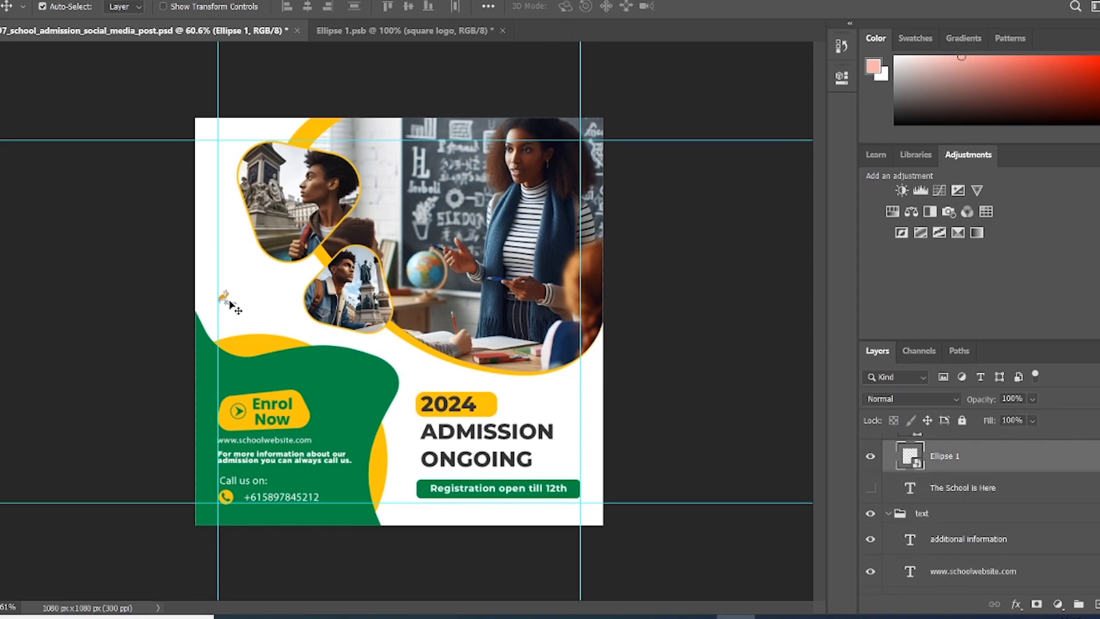
{"action": "left_click", "coordinate": [871, 457]}
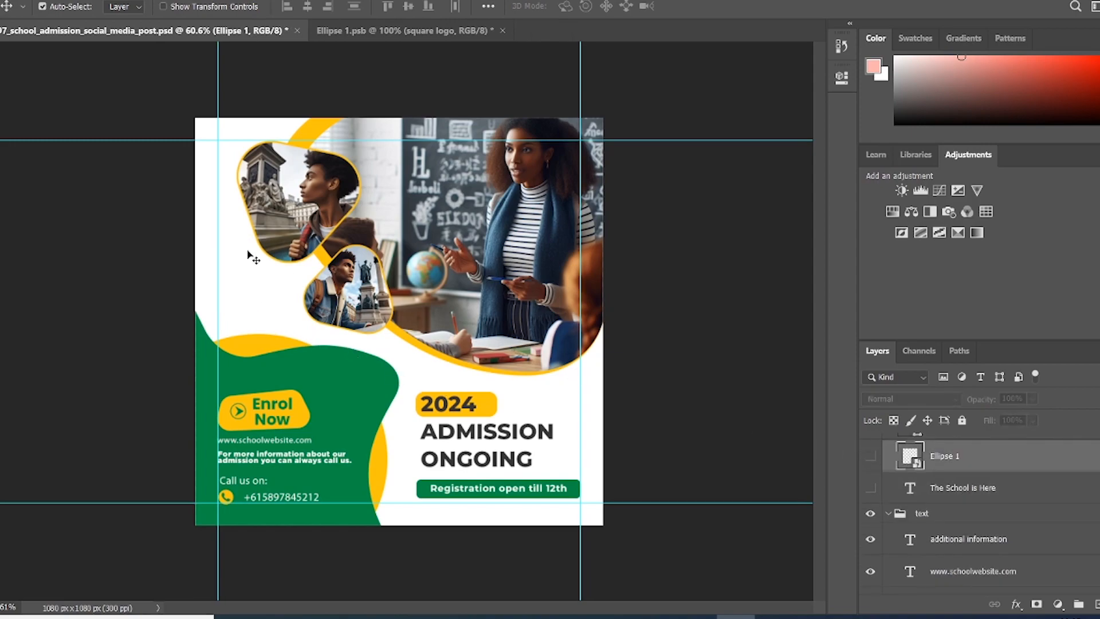
Step: Place square logo.png from File Explorer onto the post canvas
{"action": "left_click", "coordinate": [272, 616]}
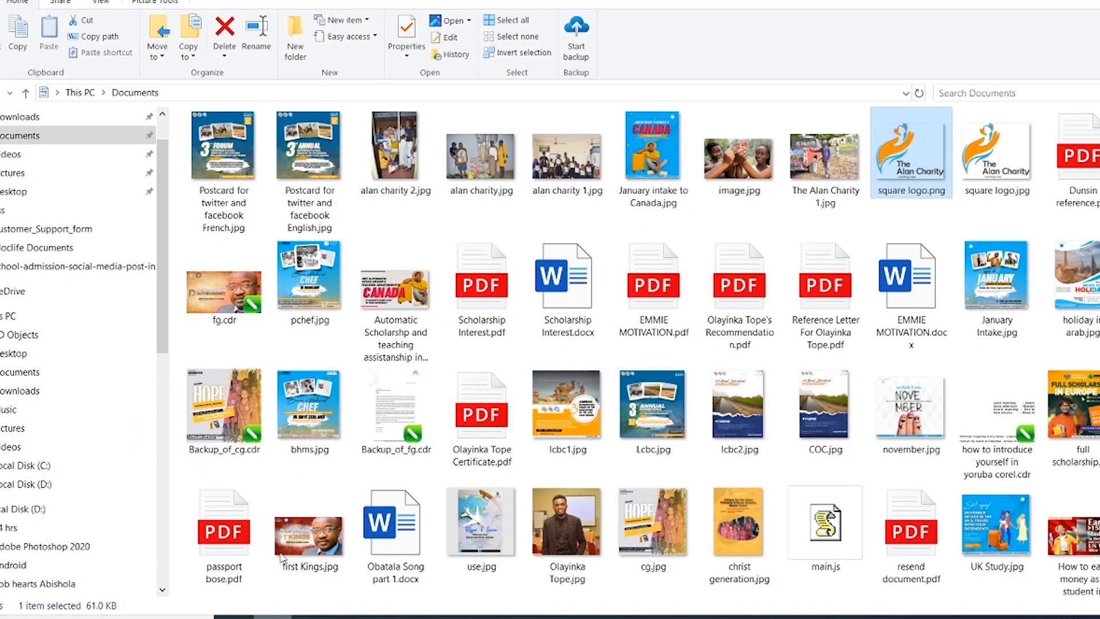
{"action": "scroll", "coordinate": [310, 286], "scroll_direction": "up", "scroll_amount": 1}
{"action": "left_click_drag", "start_coordinate": [902, 258], "coordinate": [258, 282]}
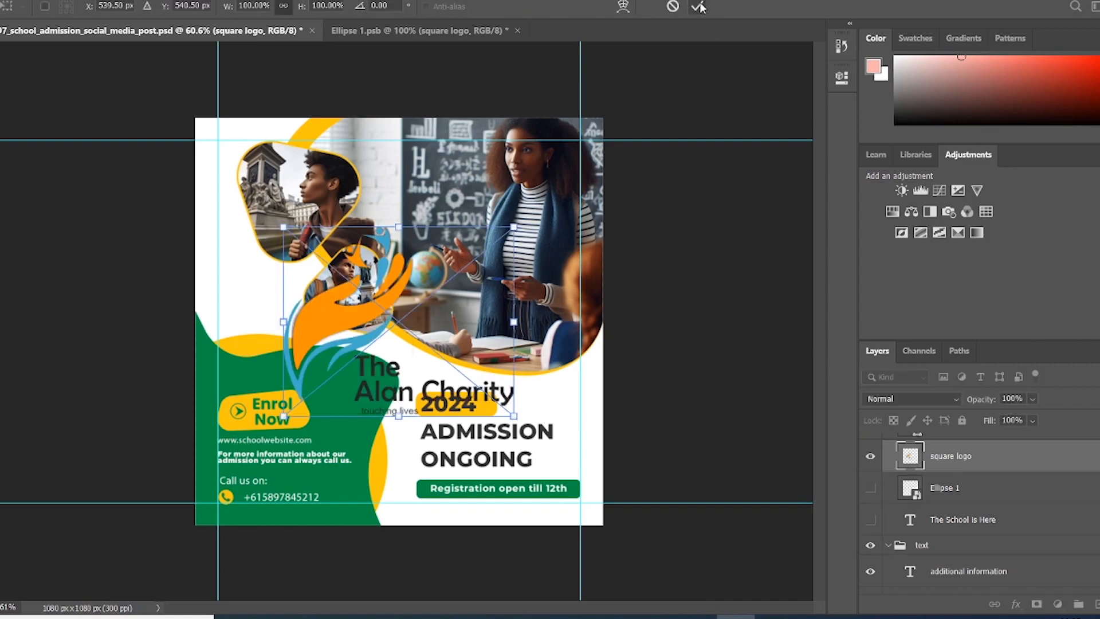
Step: Scale the charity logo to about 18.51% and position it where the old logo was
{"action": "left_click_drag", "start_coordinate": [515, 417], "coordinate": [262, 296]}
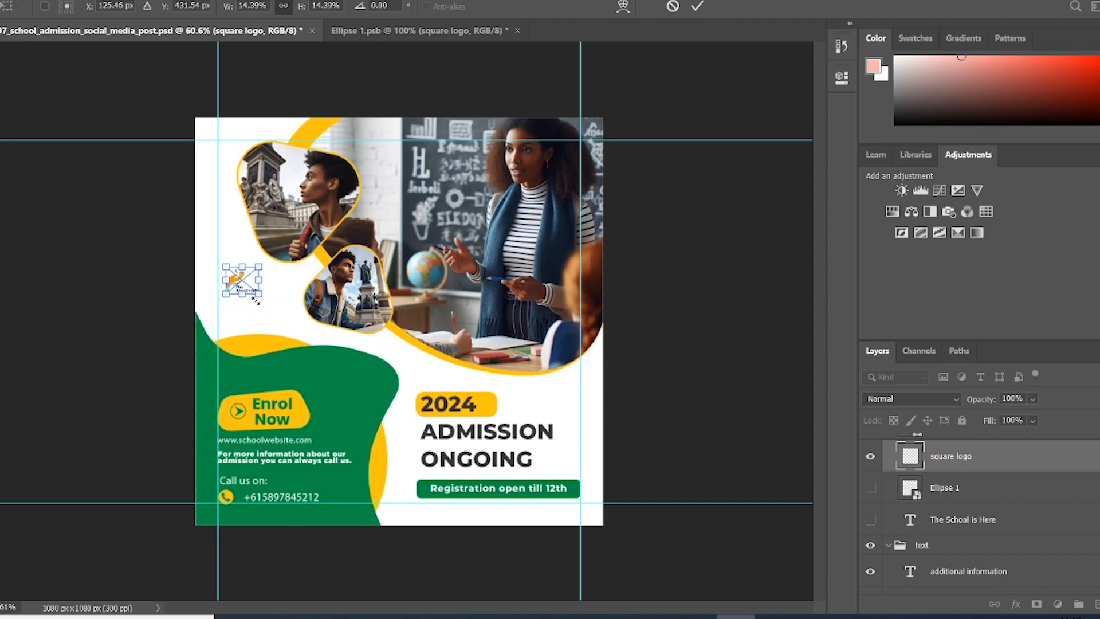
{"action": "left_click", "coordinate": [698, 5]}
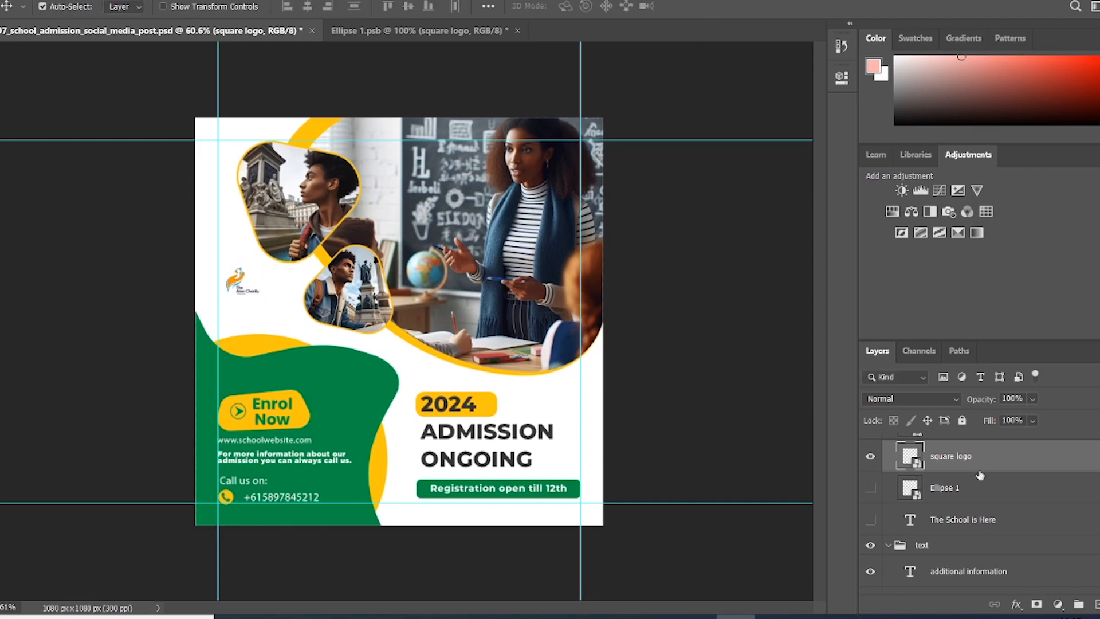
{"action": "left_click_drag", "start_coordinate": [237, 284], "coordinate": [244, 280]}
{"action": "left_click", "coordinate": [245, 284]}
{"action": "key", "text": "ctrl+t"}
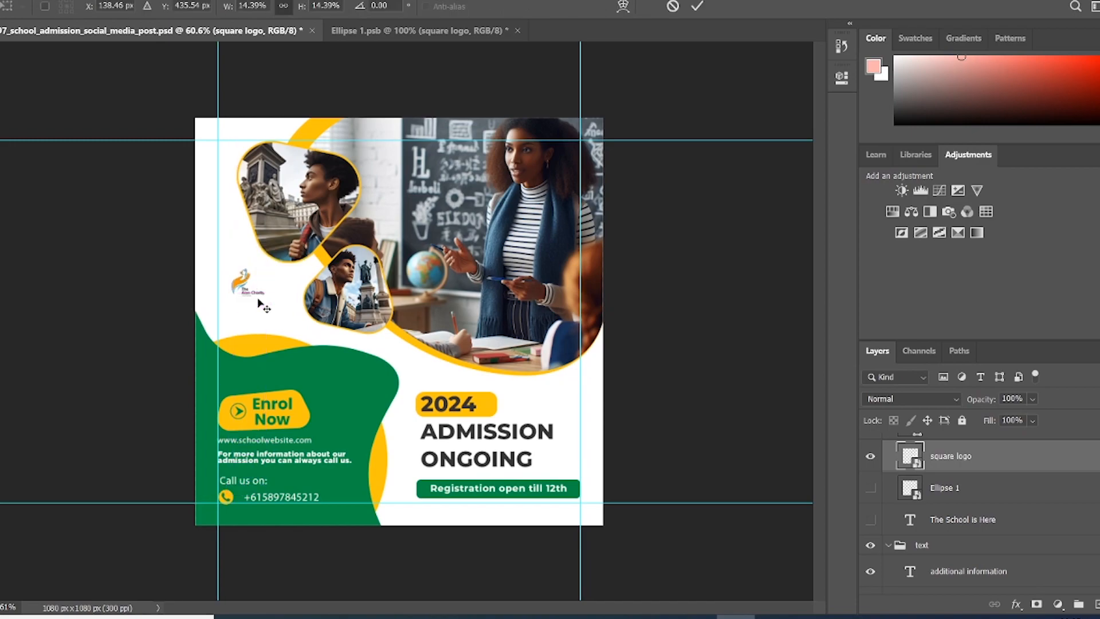
{"action": "left_click_drag", "start_coordinate": [264, 296], "coordinate": [274, 308]}
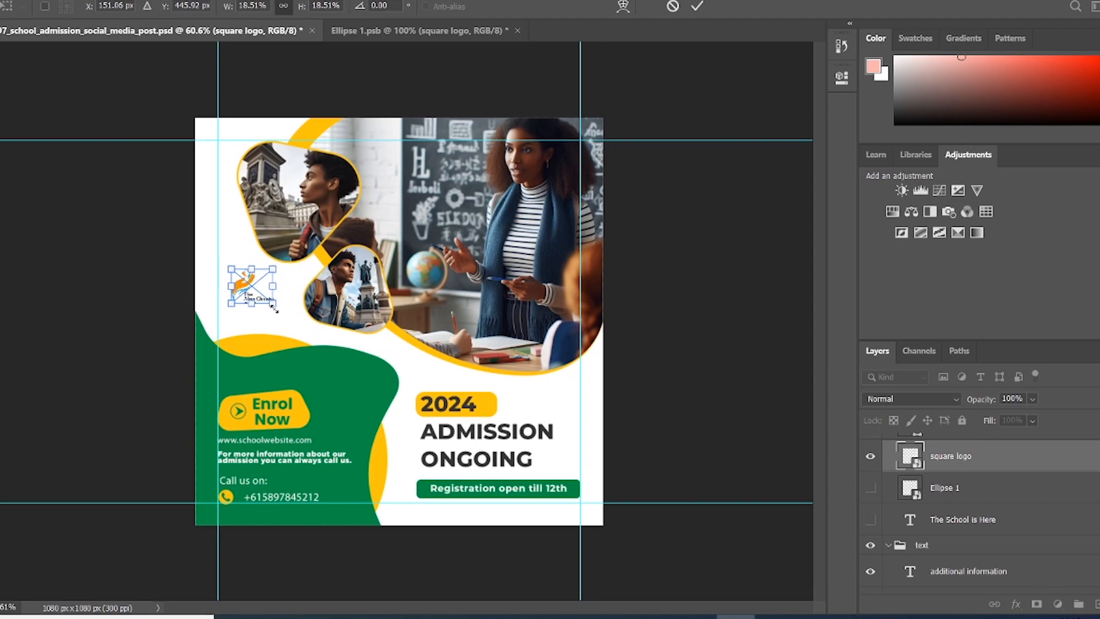
{"action": "left_click", "coordinate": [697, 7]}
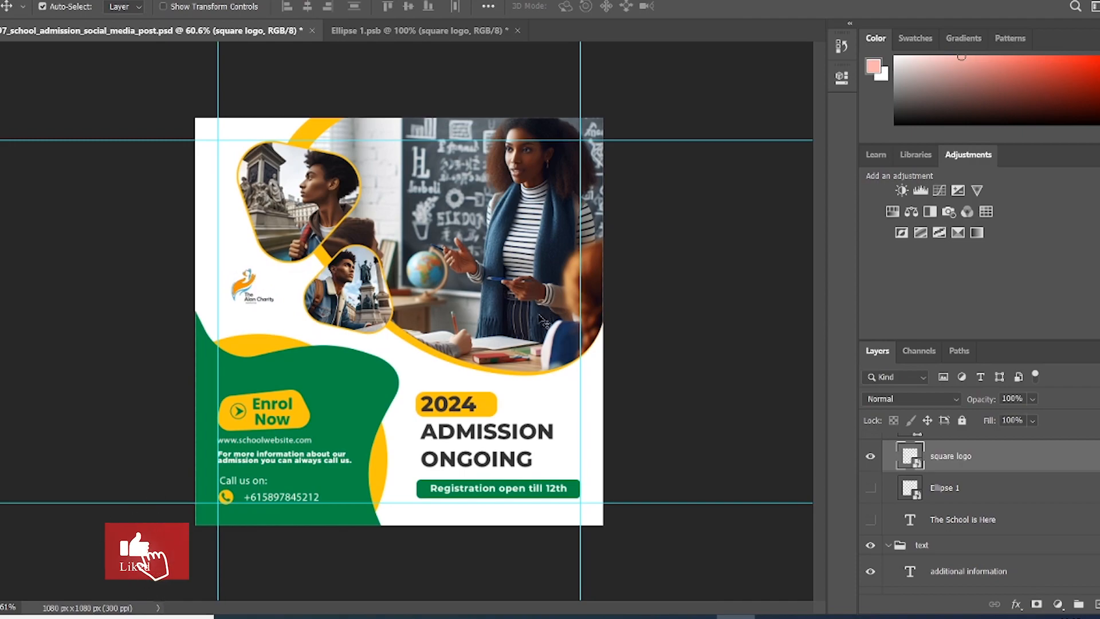
Step: Export the post with Export As as a 1080×1080 JPG named 'testing for flier'
{"action": "left_click", "coordinate": [5, 1]}
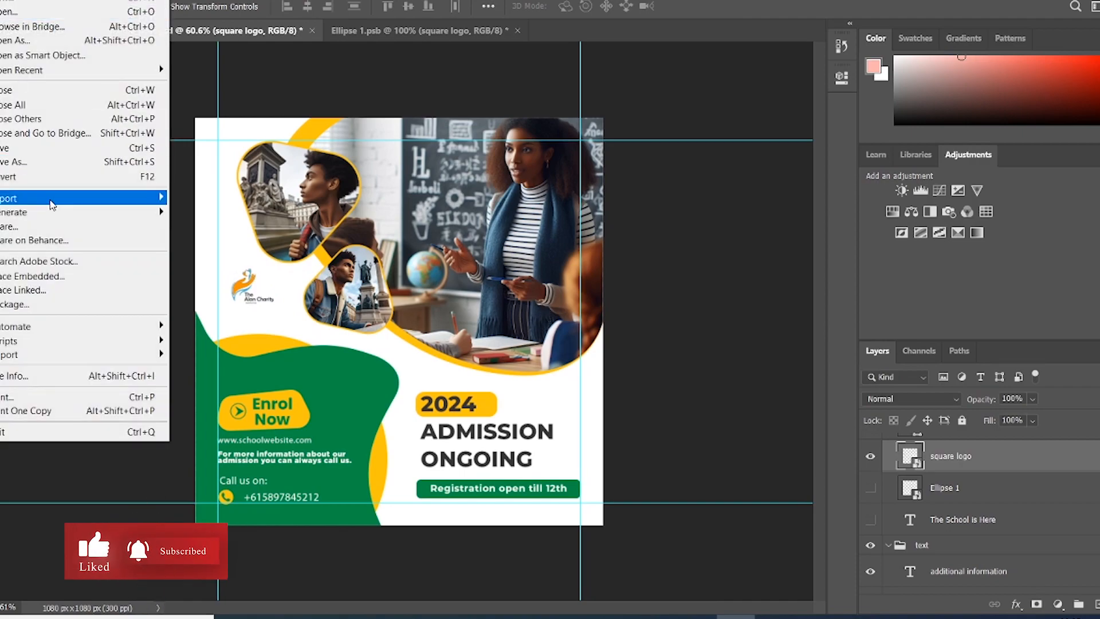
{"action": "mouse_move", "coordinate": [52, 198]}
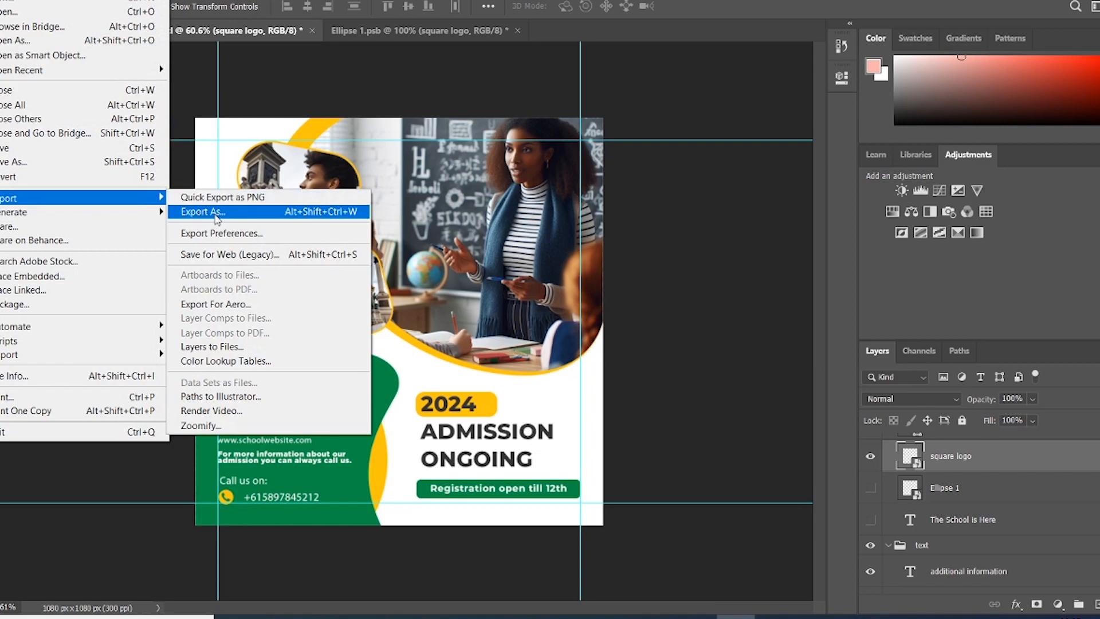
{"action": "left_click", "coordinate": [204, 212]}
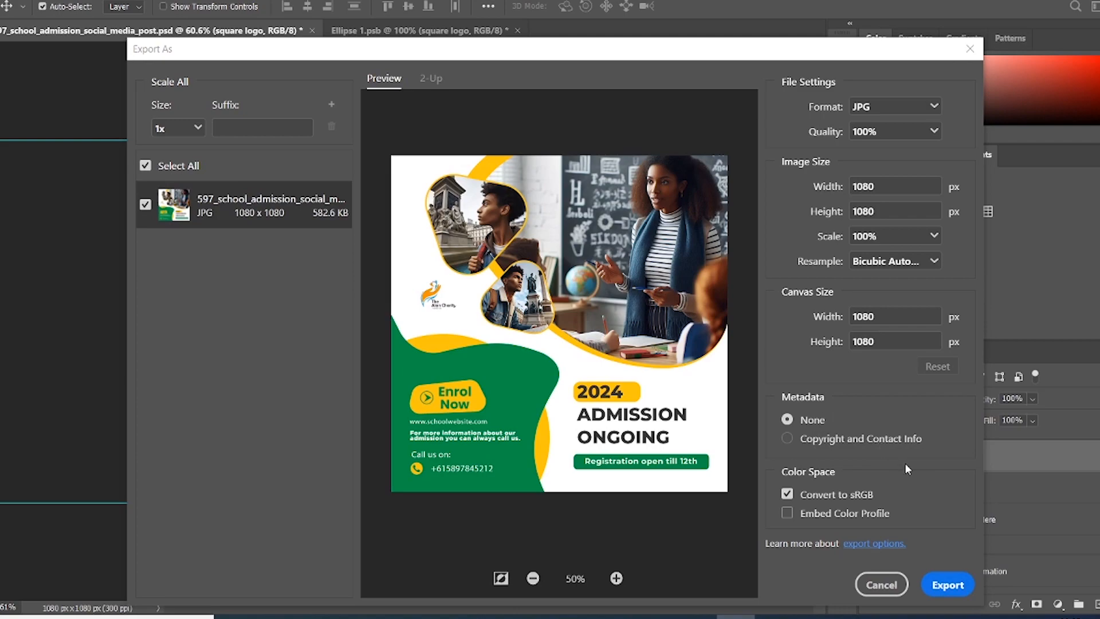
{"action": "left_click", "coordinate": [947, 586]}
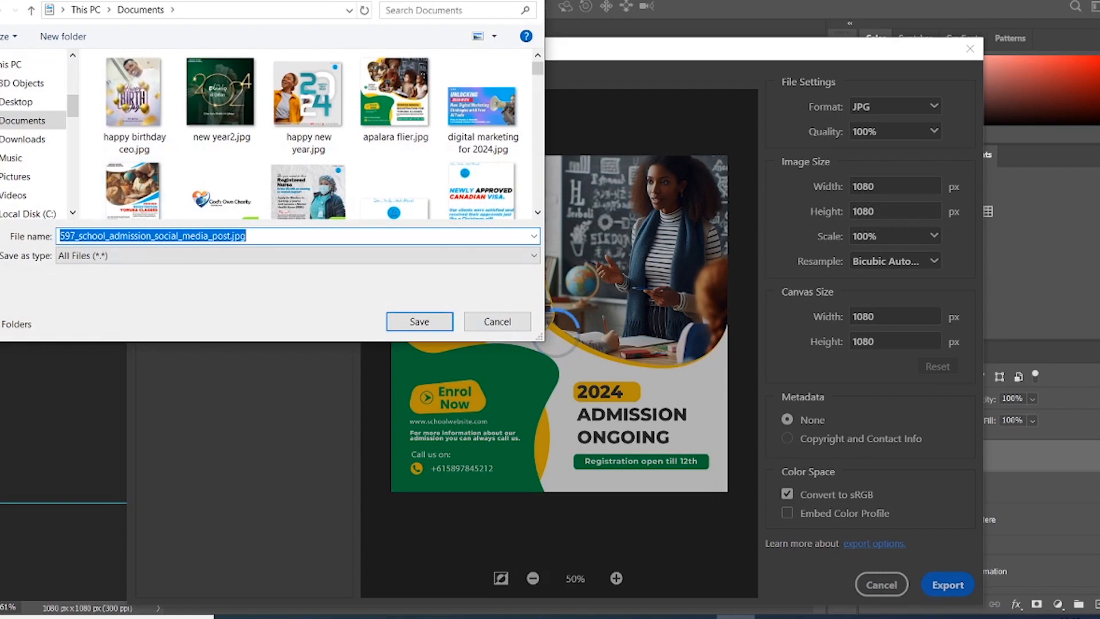
{"action": "type", "text": "testing "}
{"action": "type", "text": "for flat"}
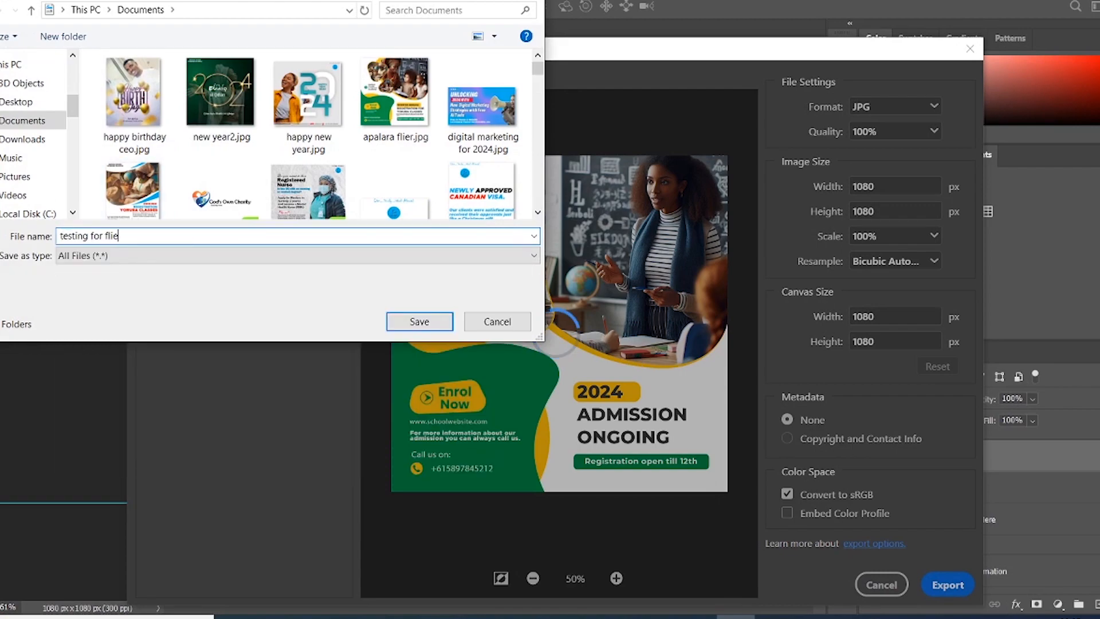
{"action": "key", "text": "Return"}
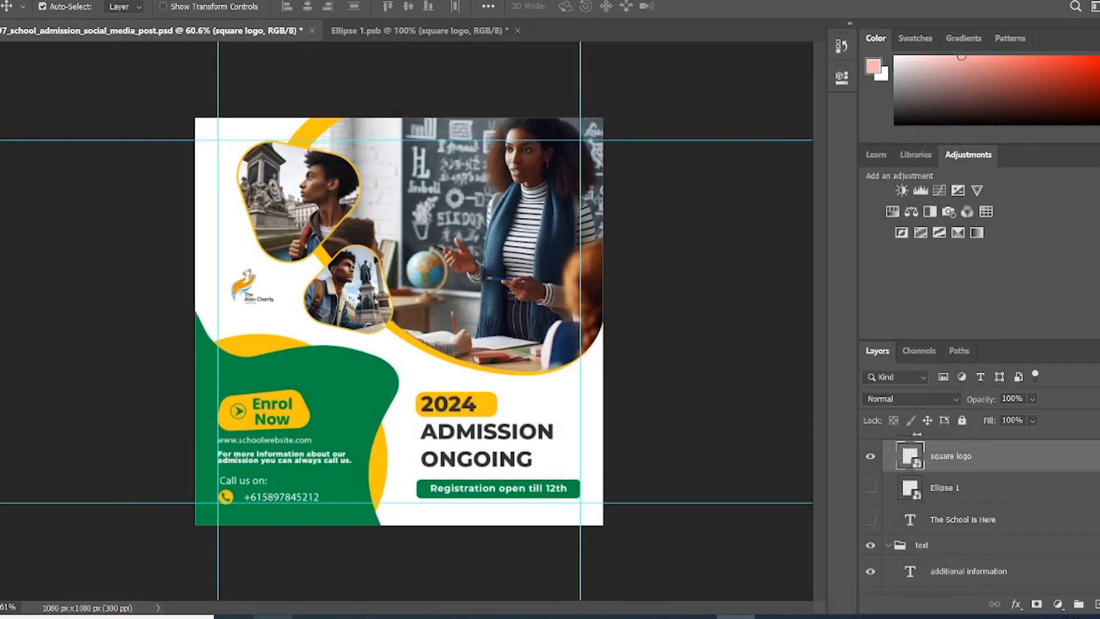
Step: Open testing for flier.jpg from the Documents folder in the image viewer
{"action": "left_click", "coordinate": [261, 616]}
{"action": "left_click", "coordinate": [24, 138]}
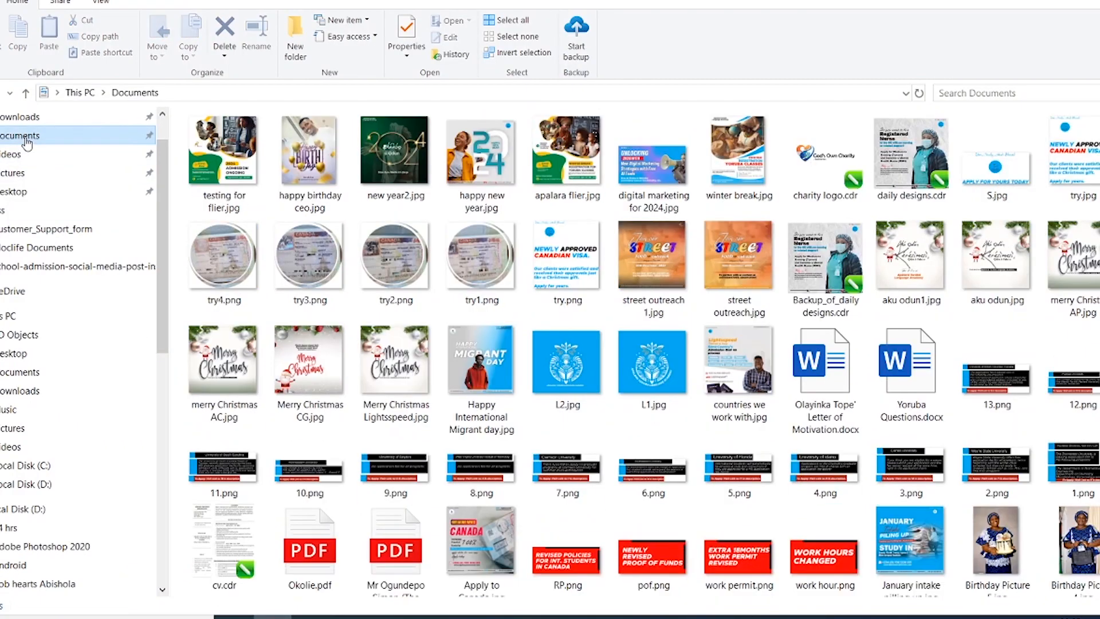
{"action": "left_click", "coordinate": [228, 147]}
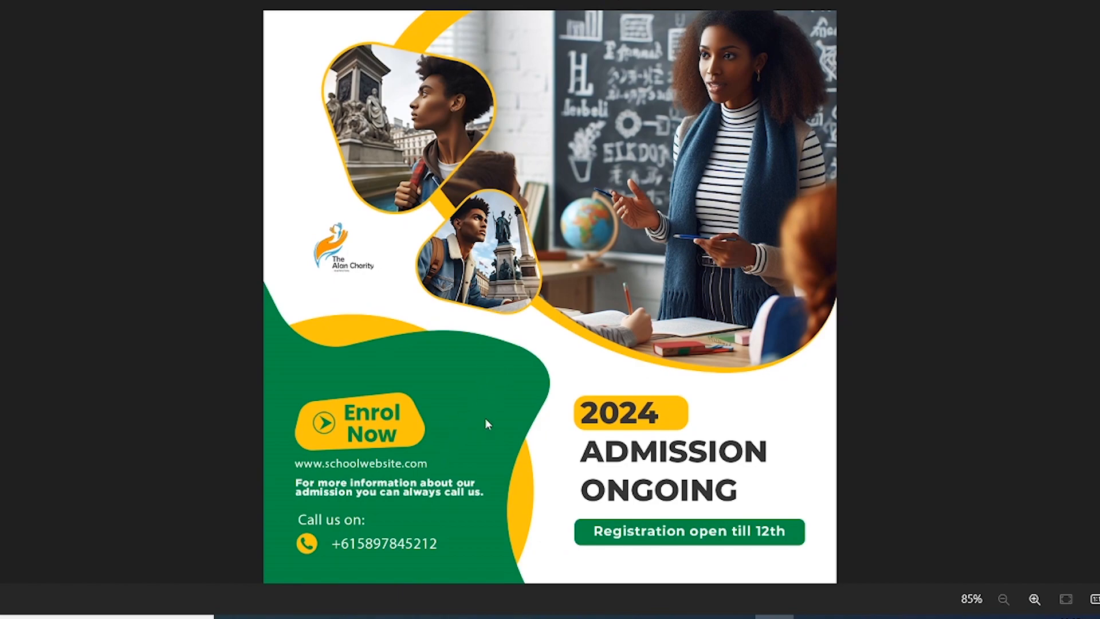
{"action": "left_click", "coordinate": [326, 367]}
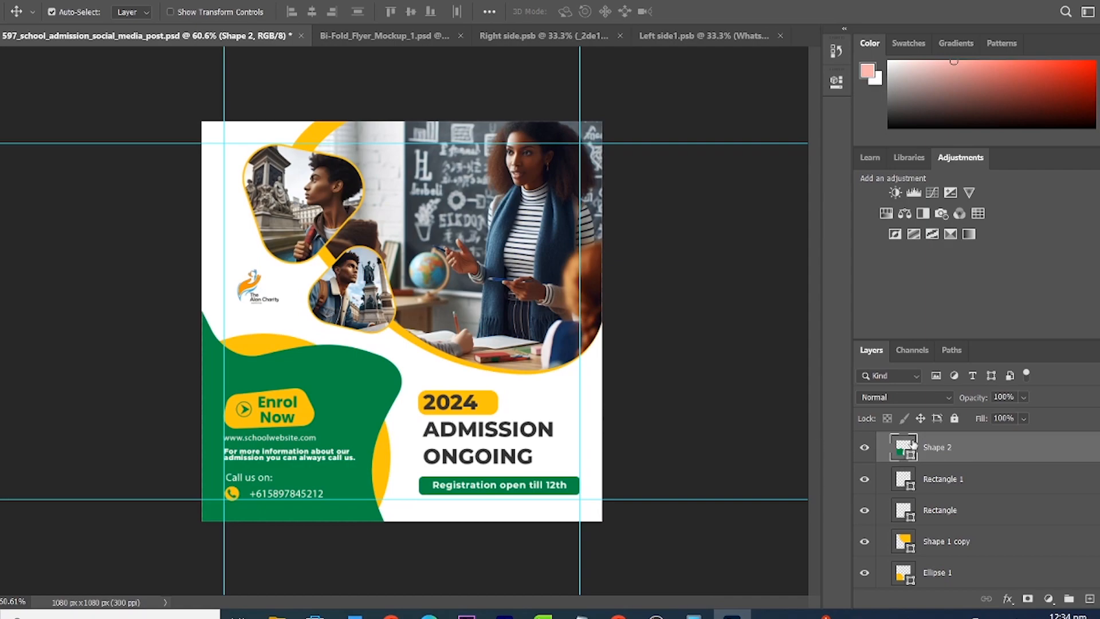
{"action": "double_click", "coordinate": [904, 446]}
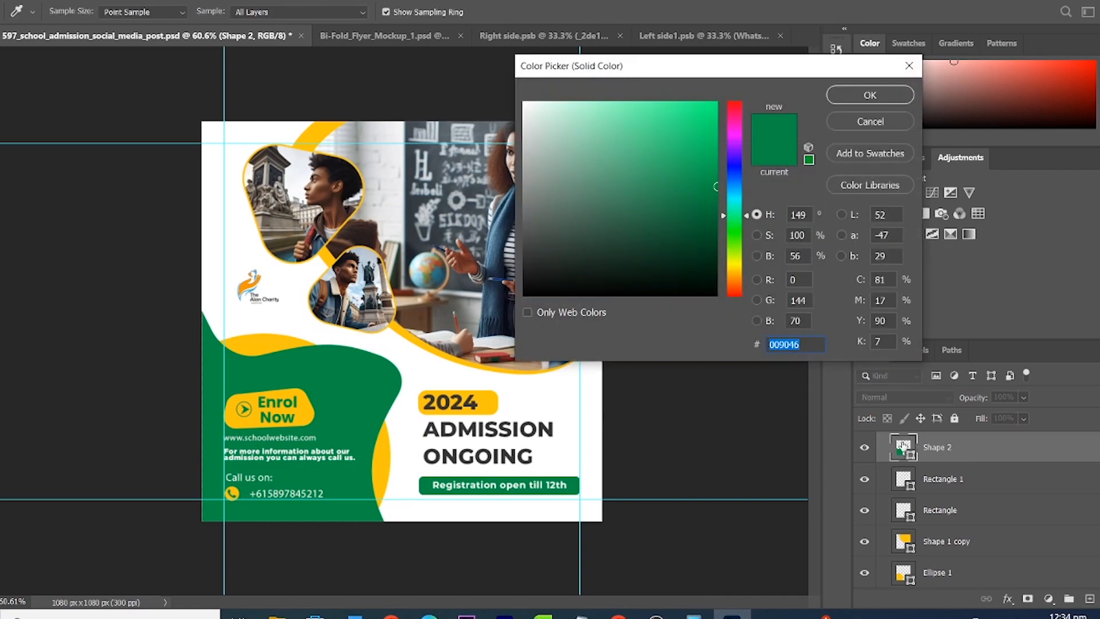
{"action": "mouse_move", "coordinate": [619, 147]}
{"action": "left_mouse_down"}
{"action": "mouse_move", "coordinate": [563, 273]}
{"action": "mouse_move", "coordinate": [530, 106]}
{"action": "mouse_move", "coordinate": [568, 241]}
{"action": "mouse_move", "coordinate": [541, 294]}
{"action": "mouse_move", "coordinate": [558, 283]}
{"action": "mouse_move", "coordinate": [680, 297]}
{"action": "mouse_move", "coordinate": [596, 197]}
{"action": "mouse_move", "coordinate": [542, 295]}
{"action": "left_mouse_up"}
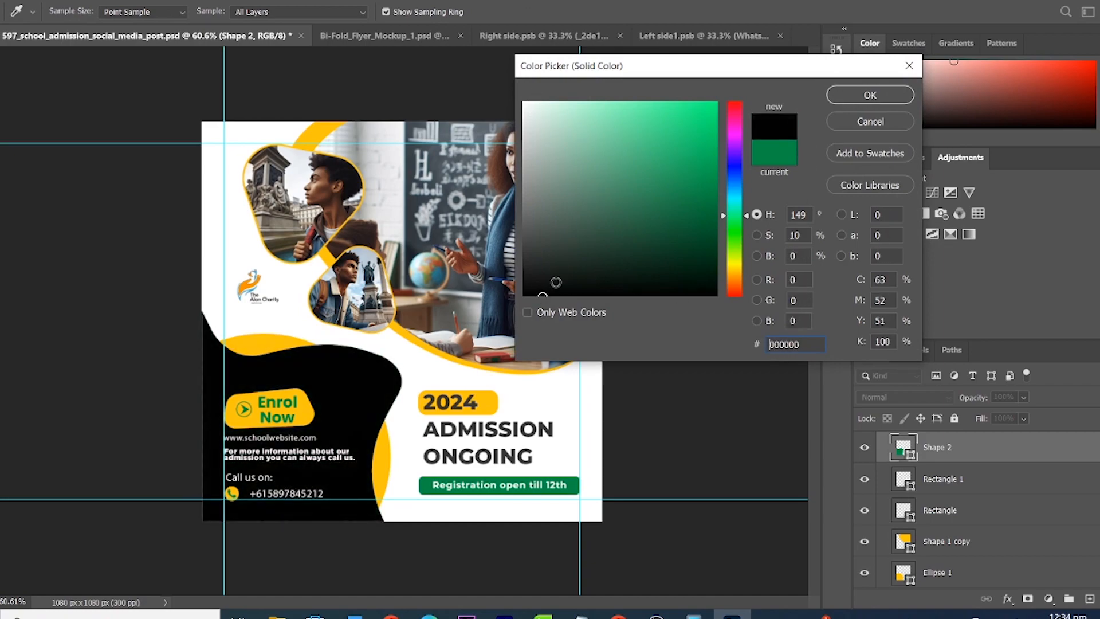
{"action": "left_click", "coordinate": [868, 94]}
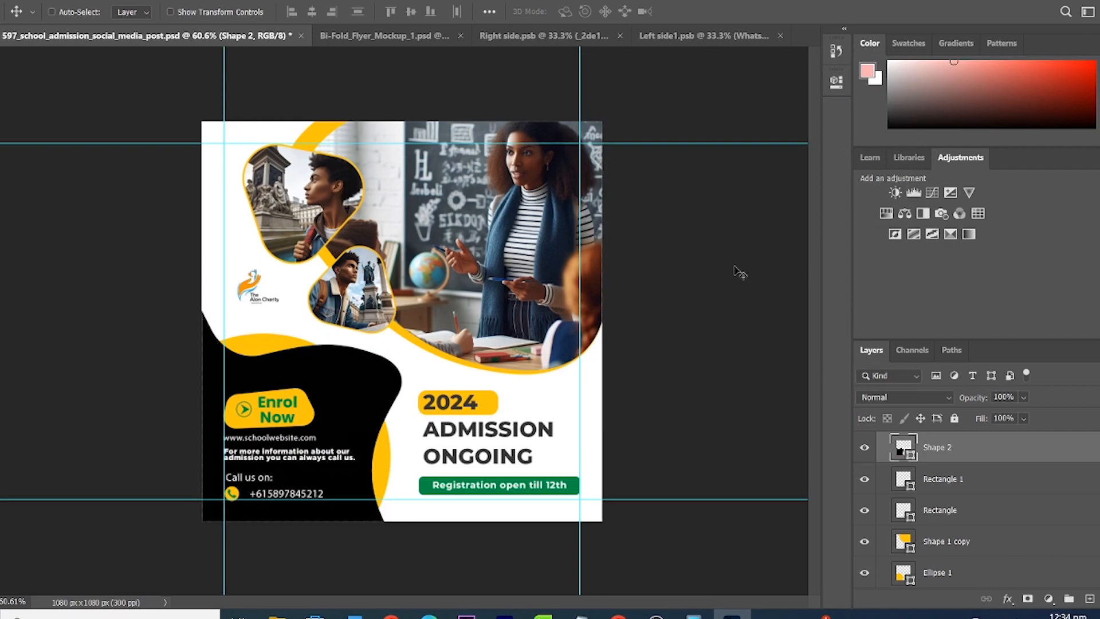
{"action": "key", "text": "ctrl+z"}
{"action": "key", "text": "ctrl"}
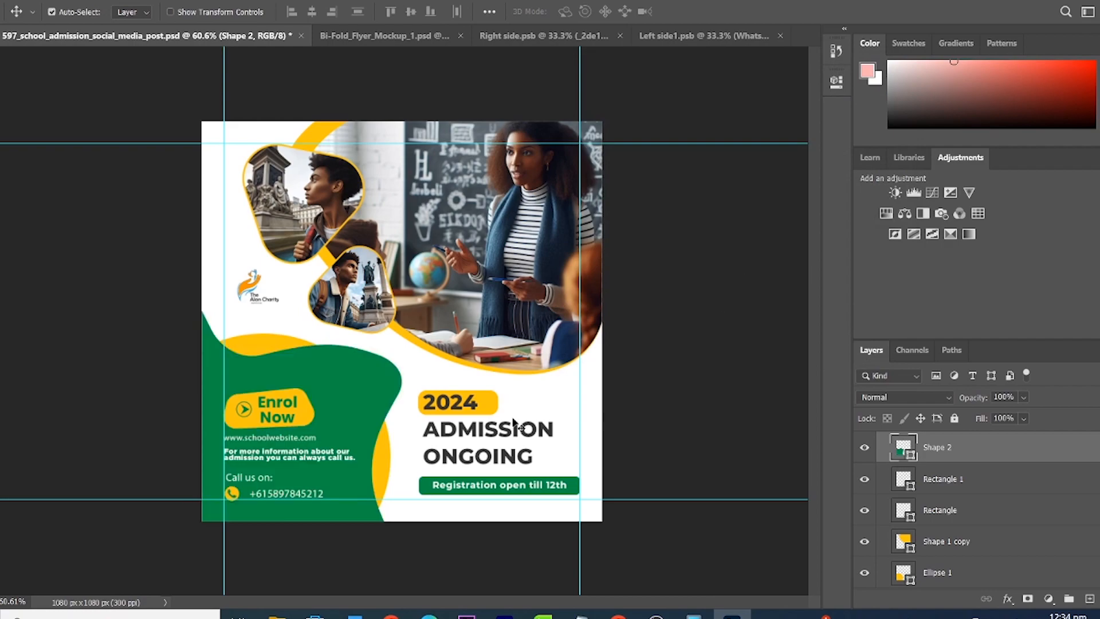
{"action": "left_click", "coordinate": [389, 459]}
{"action": "double_click", "coordinate": [898, 575]}
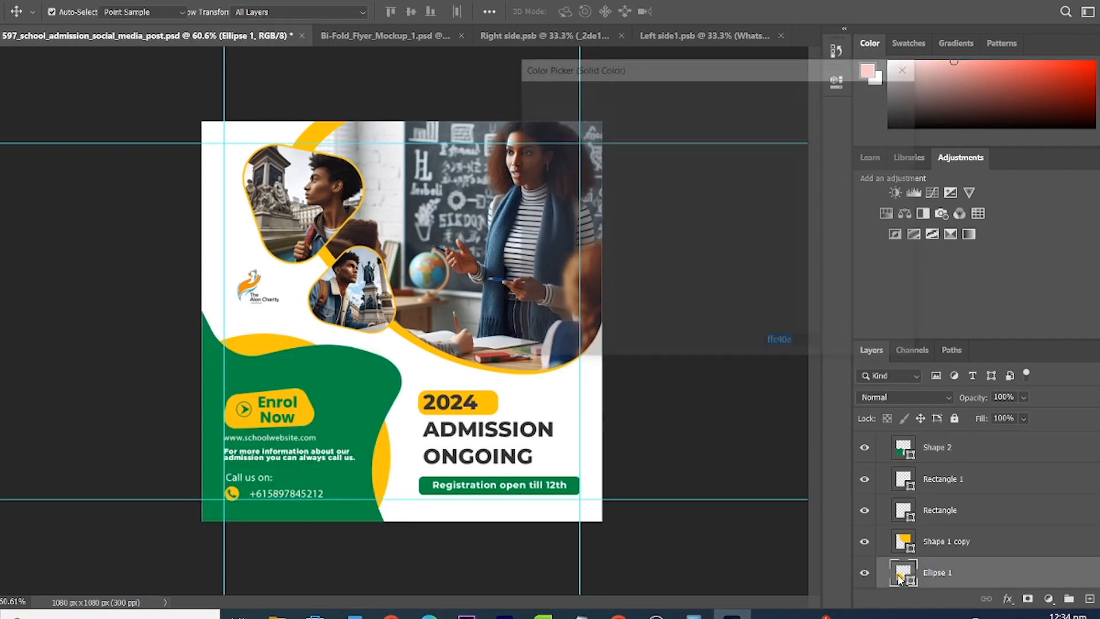
{"action": "left_click_drag", "start_coordinate": [555, 257], "coordinate": [573, 295]}
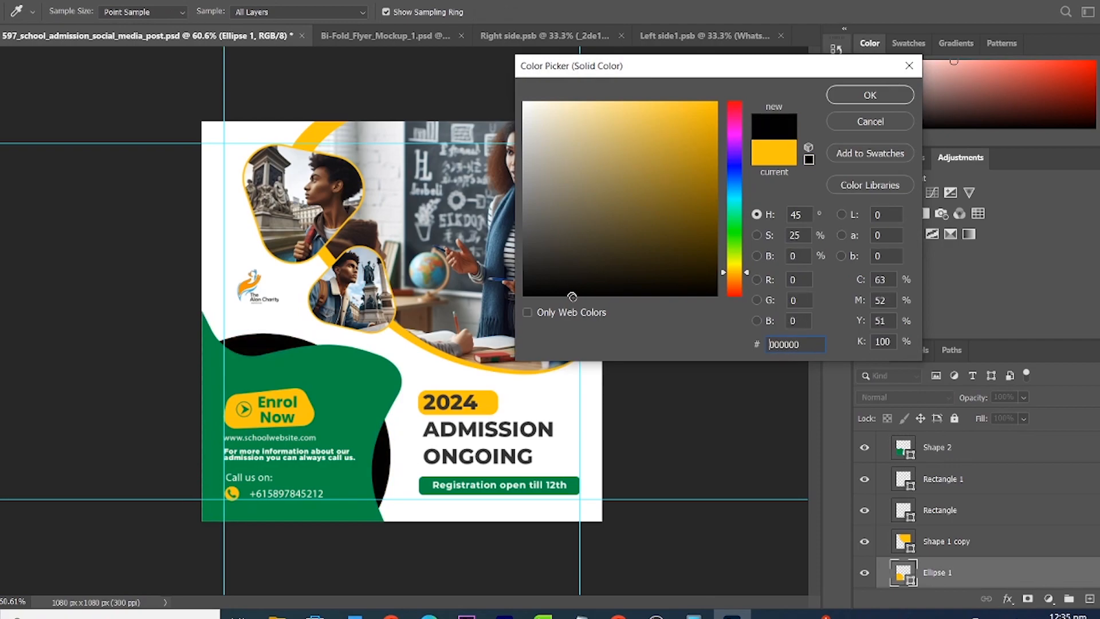
{"action": "left_click", "coordinate": [909, 65]}
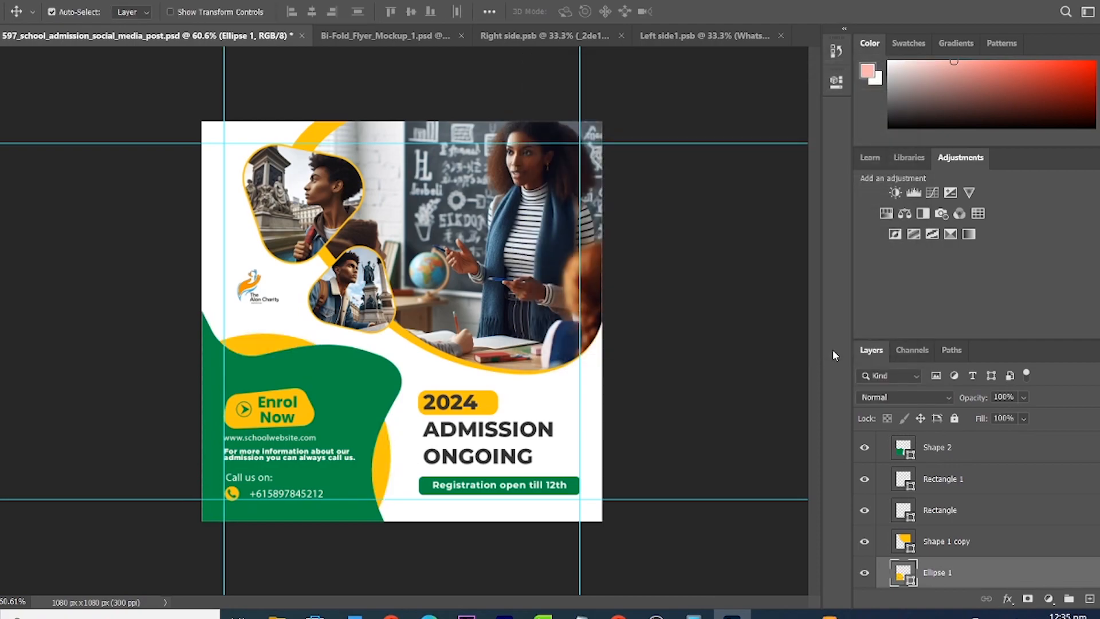
{"action": "scroll", "coordinate": [956, 509], "scroll_direction": "down", "scroll_amount": 1}
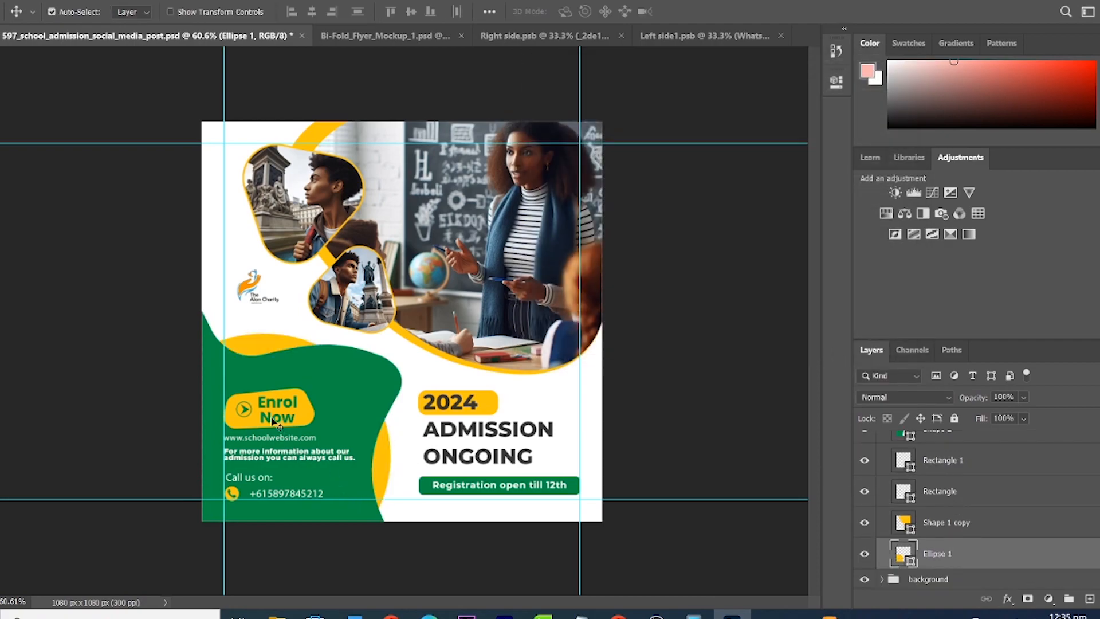
{"action": "left_click", "coordinate": [305, 423]}
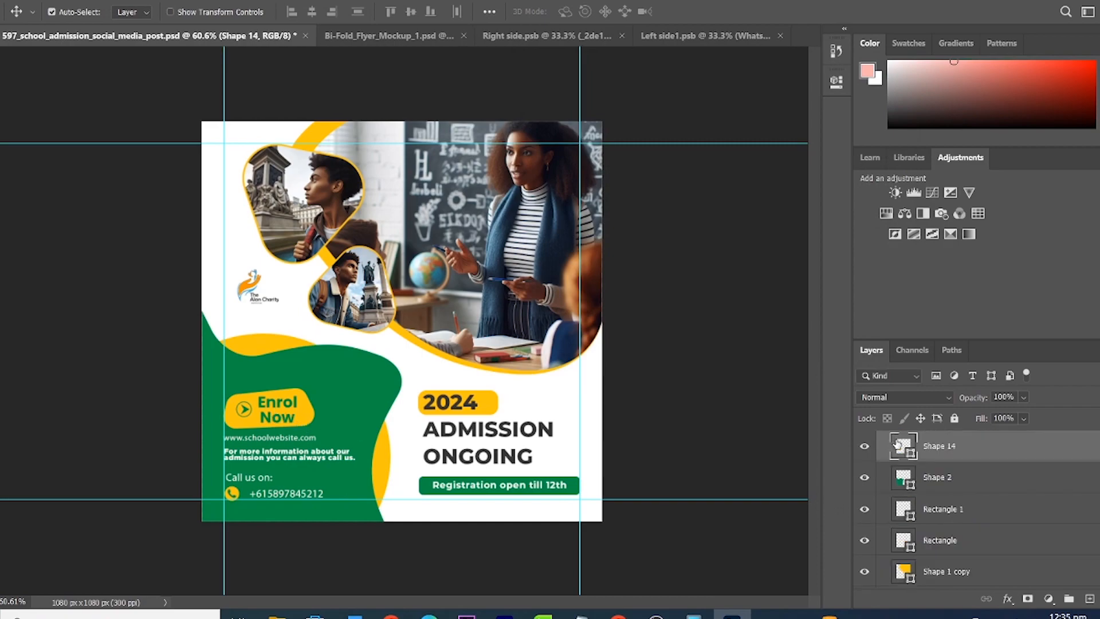
{"action": "double_click", "coordinate": [901, 446]}
{"action": "mouse_move", "coordinate": [651, 191]}
{"action": "left_mouse_down"}
{"action": "mouse_move", "coordinate": [574, 255]}
{"action": "mouse_move", "coordinate": [592, 125]}
{"action": "mouse_move", "coordinate": [506, 94]}
{"action": "left_mouse_up"}
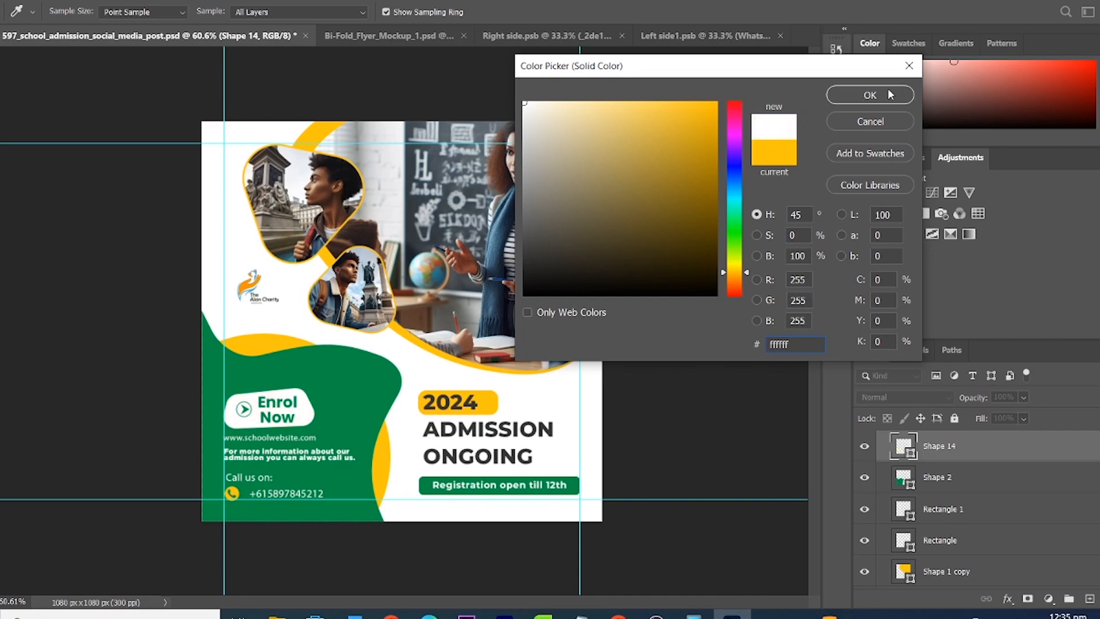
{"action": "left_click", "coordinate": [909, 66]}
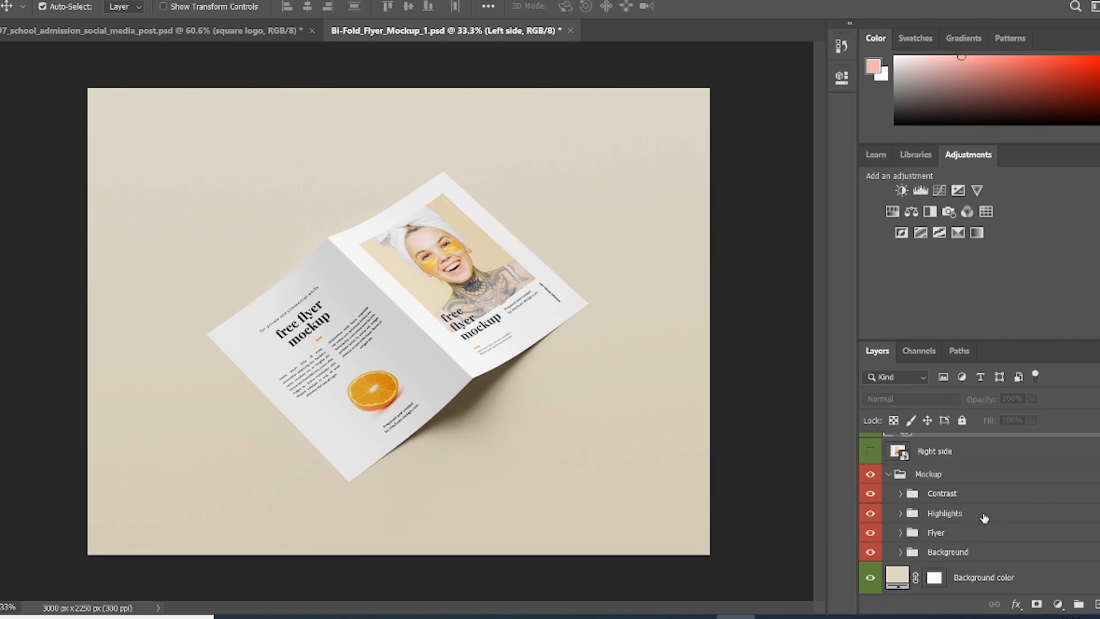
Step: Preview the Right side and Left side flyer artwork by toggling each layer on, then off
{"action": "scroll", "coordinate": [986, 517], "scroll_direction": "up", "scroll_amount": 1}
{"action": "scroll", "coordinate": [985, 518], "scroll_direction": "down", "scroll_amount": 1}
{"action": "left_click", "coordinate": [872, 453]}
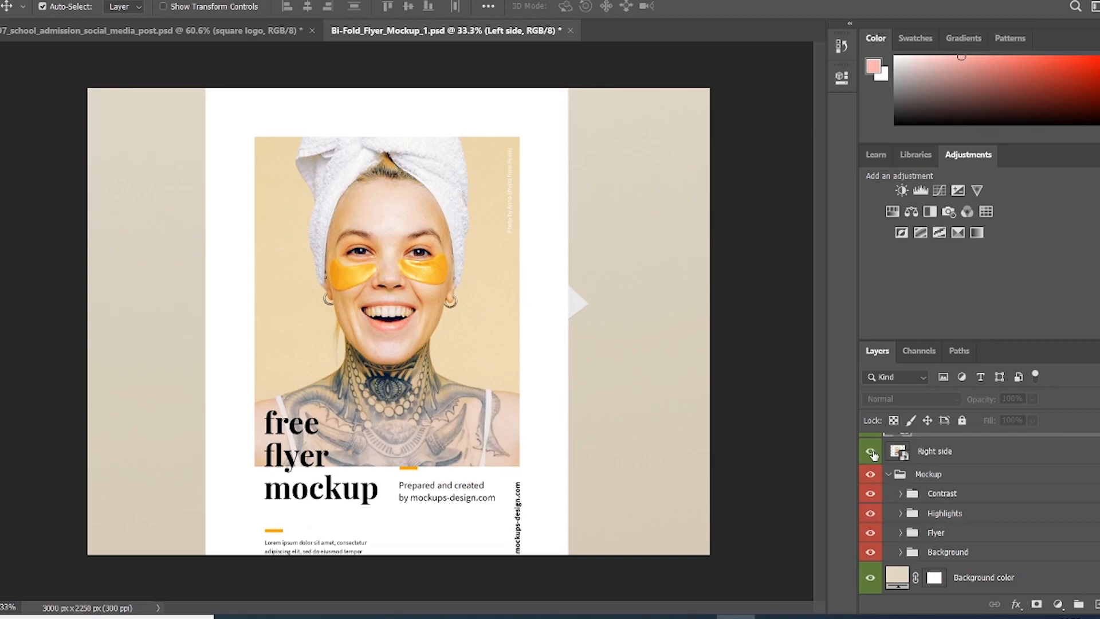
{"action": "left_click", "coordinate": [872, 453]}
{"action": "scroll", "coordinate": [874, 455], "scroll_direction": "up", "scroll_amount": 1}
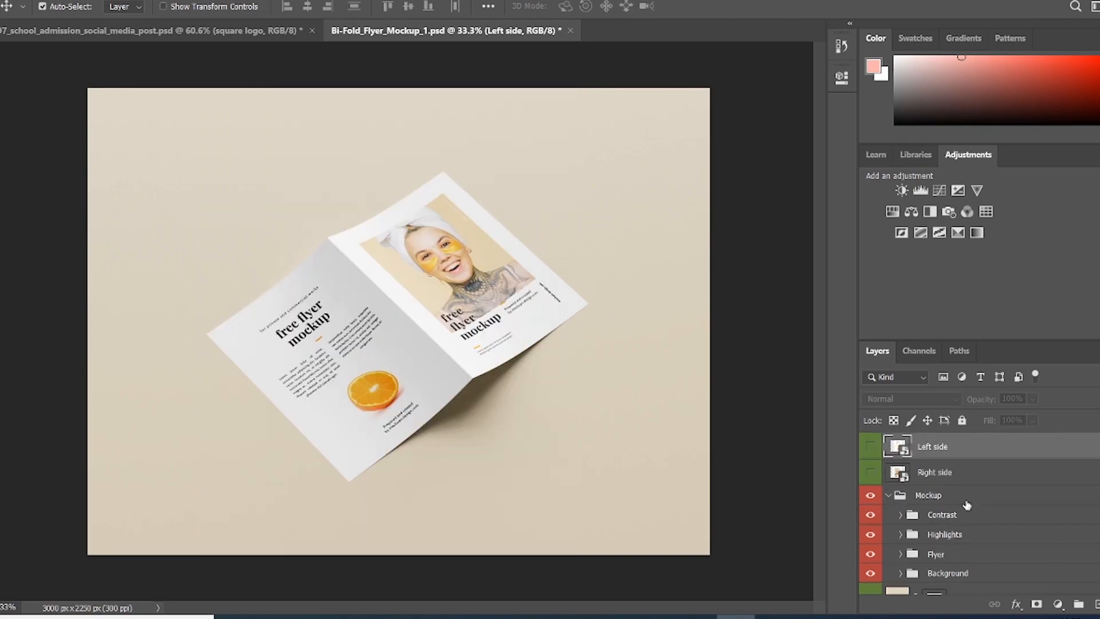
{"action": "left_click", "coordinate": [871, 451]}
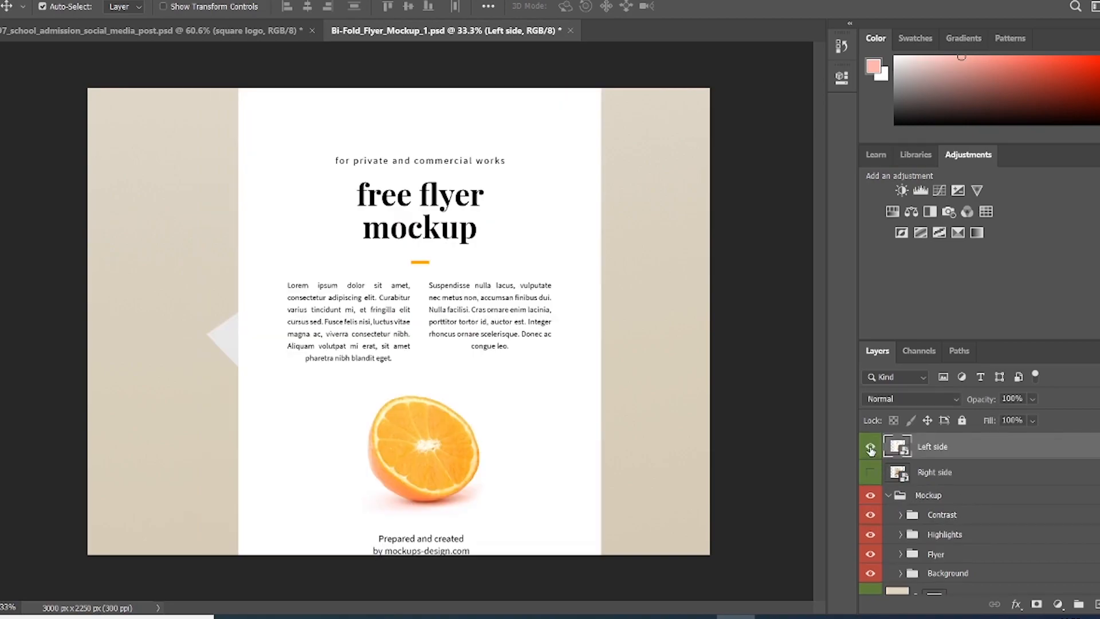
{"action": "left_click", "coordinate": [872, 451]}
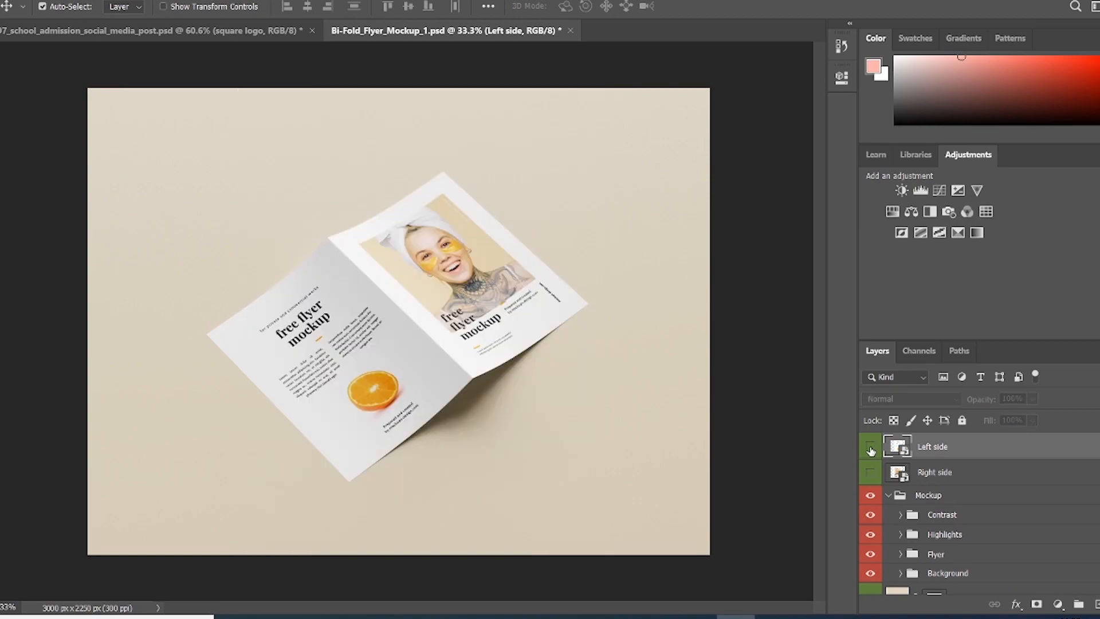
Step: Open the right-page smart object, drag in the classroom photo, and hide the original page artwork
{"action": "double_click", "coordinate": [900, 473]}
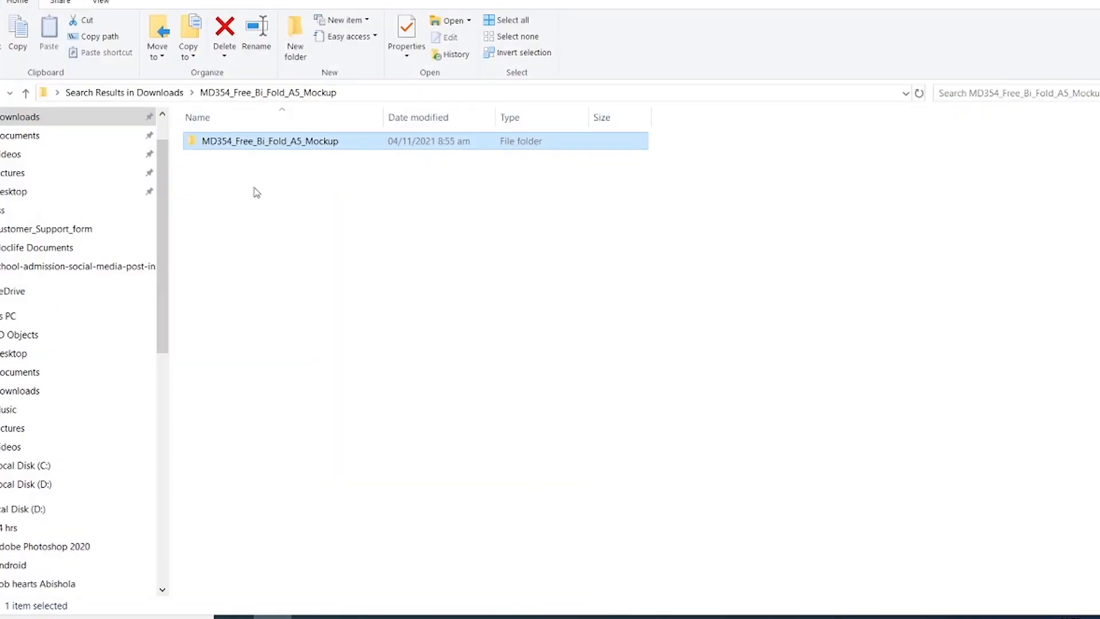
{"action": "left_click", "coordinate": [34, 118]}
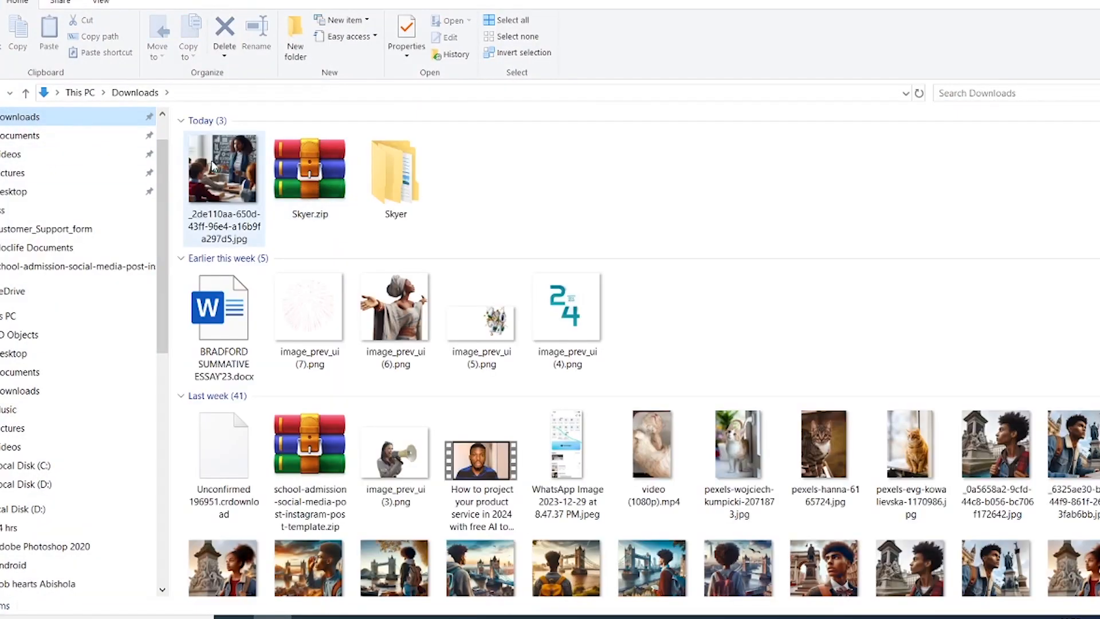
{"action": "left_click_drag", "start_coordinate": [223, 178], "coordinate": [475, 314]}
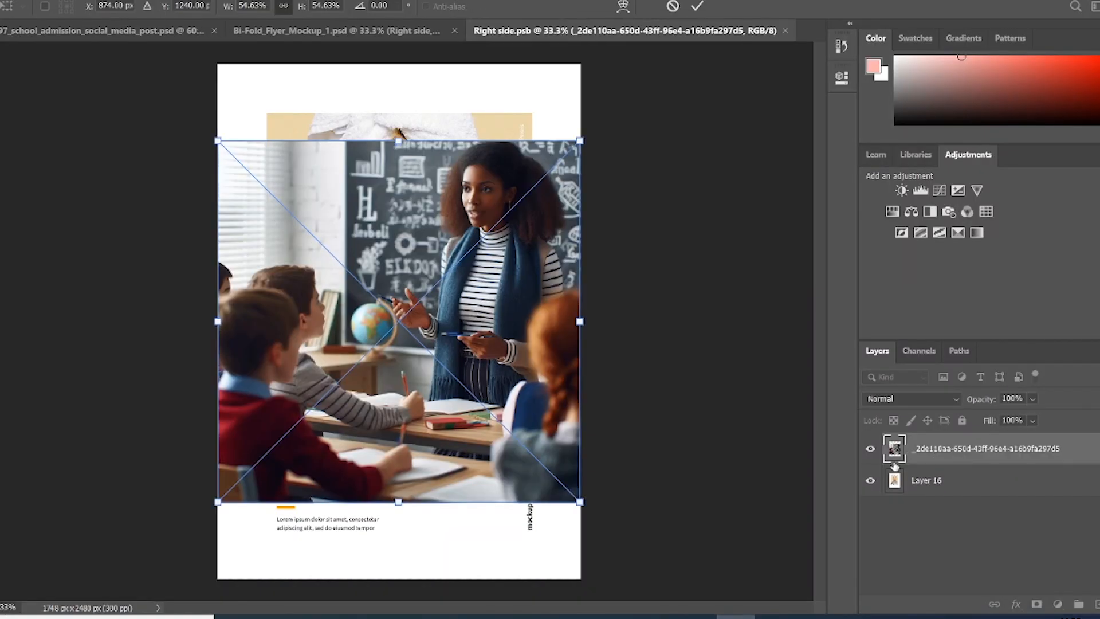
{"action": "left_click", "coordinate": [871, 449]}
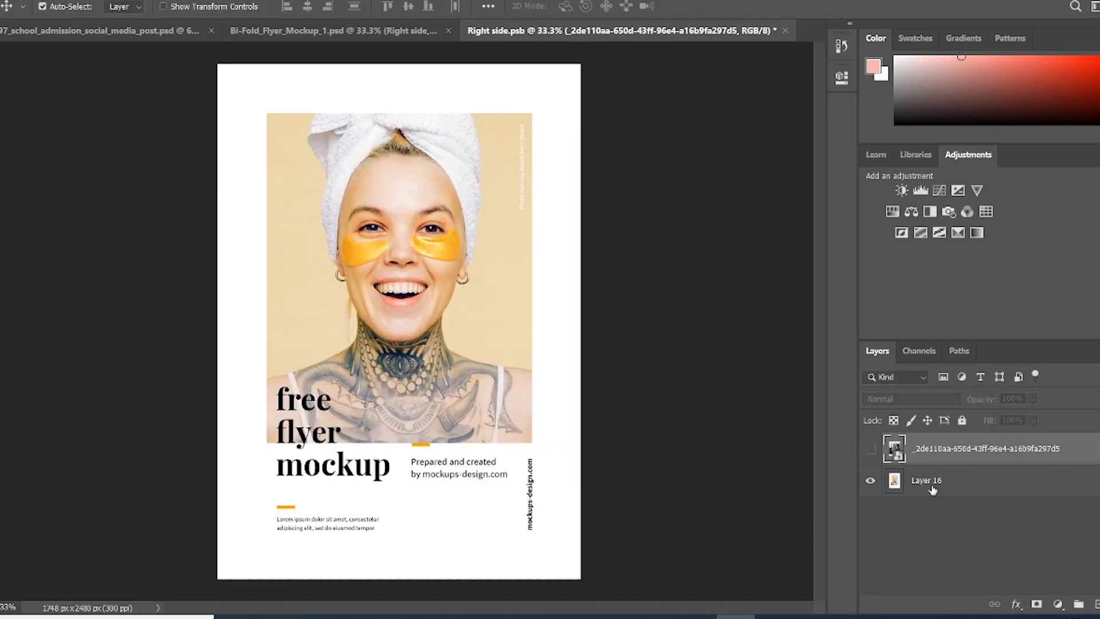
{"action": "left_click", "coordinate": [872, 448]}
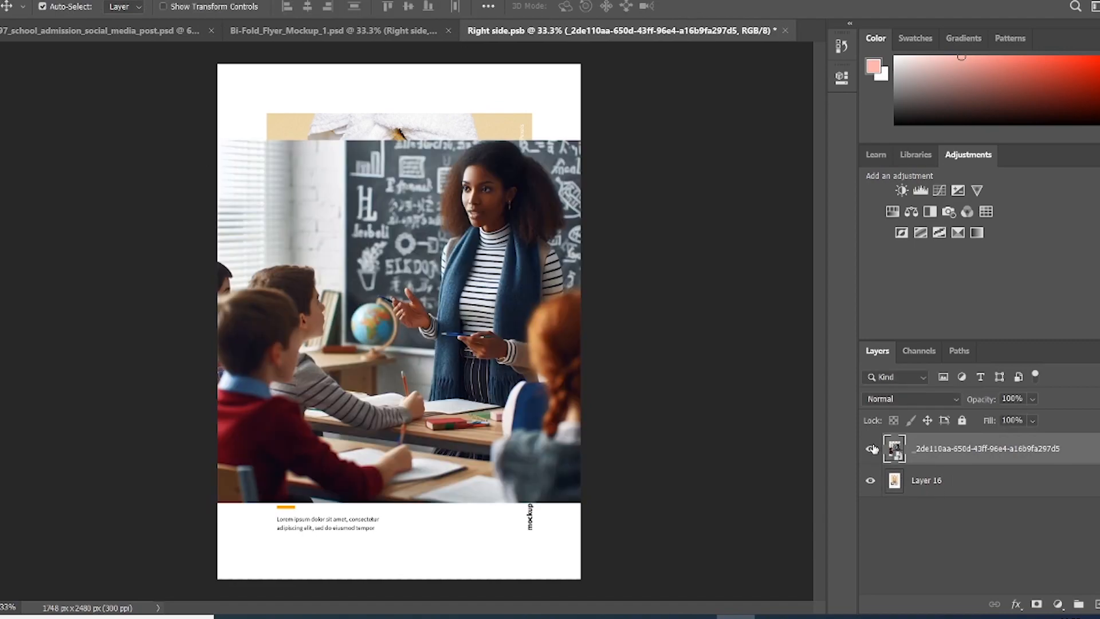
{"action": "left_click", "coordinate": [869, 481]}
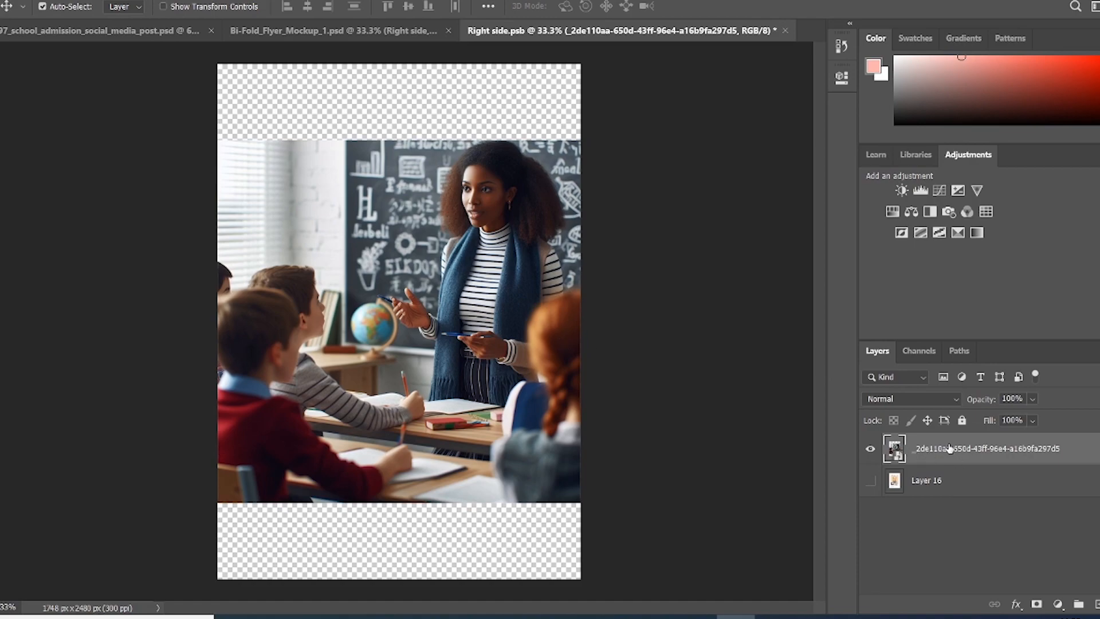
Step: Scale the classroom photo to cover the whole right page and save the smart object
{"action": "key", "text": "ctrl+t"}
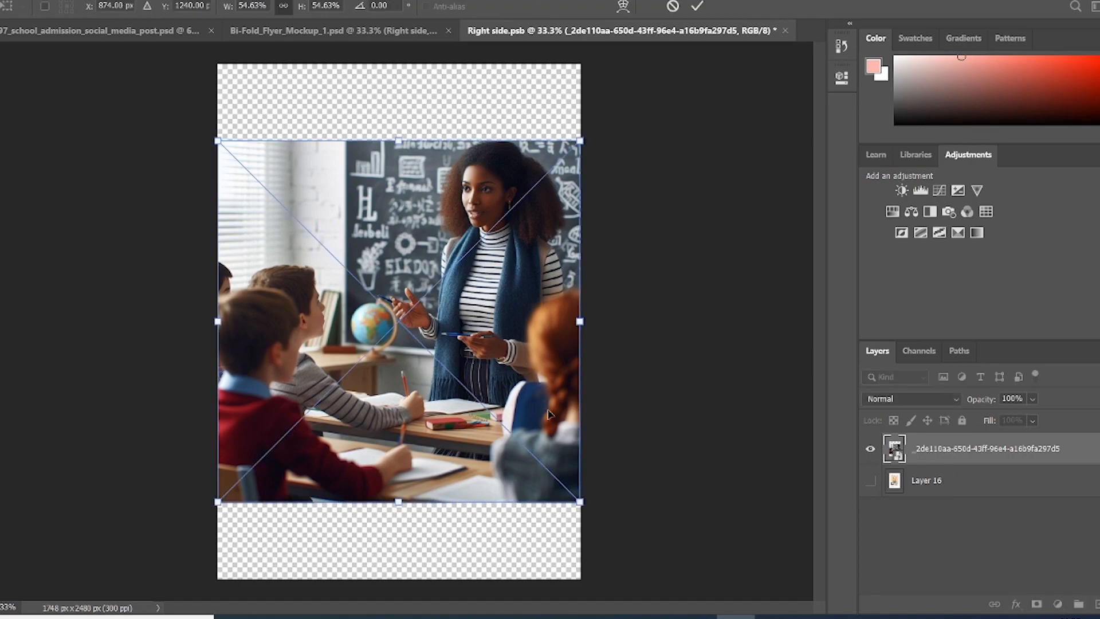
{"action": "left_click_drag", "start_coordinate": [579, 501], "coordinate": [657, 580]}
{"action": "left_click_drag", "start_coordinate": [216, 139], "coordinate": [135, 59]}
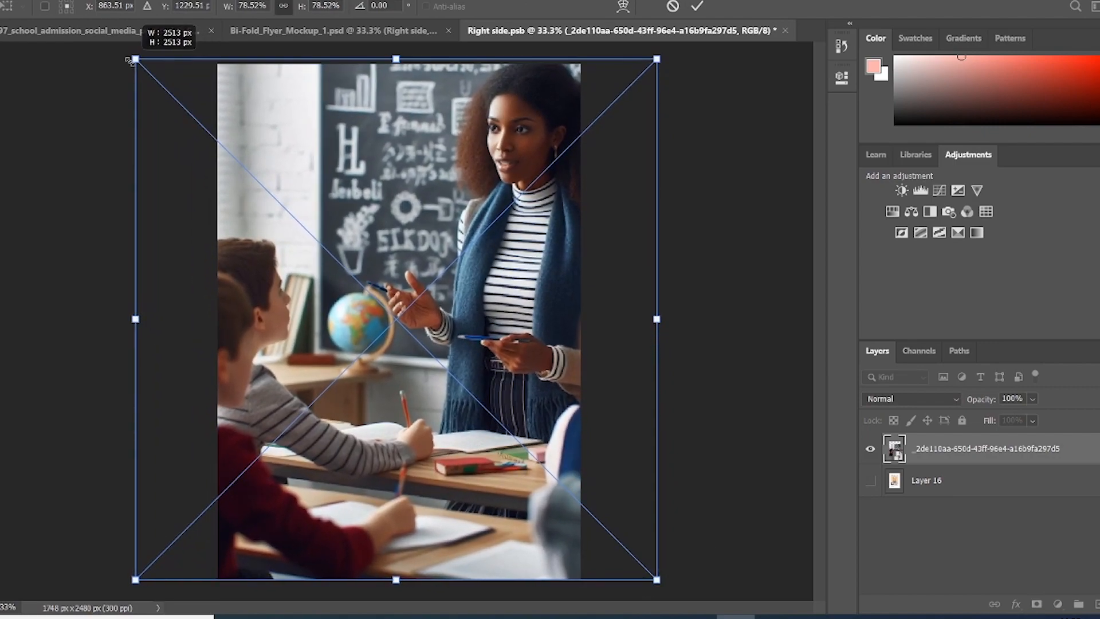
{"action": "left_click", "coordinate": [697, 7]}
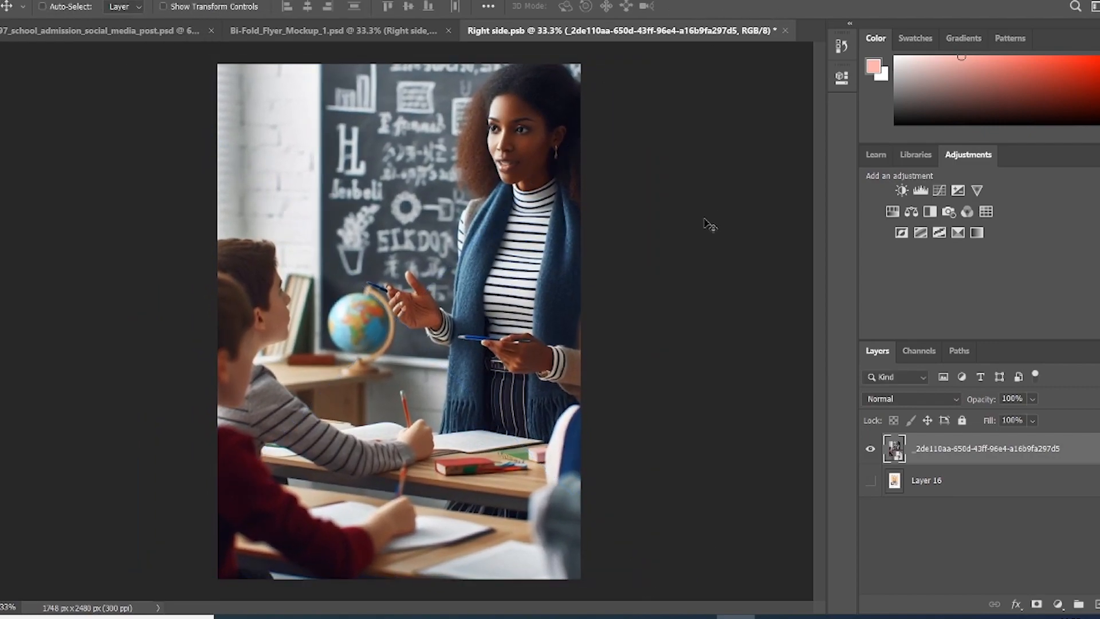
{"action": "key", "text": "ctrl+s"}
{"action": "left_click", "coordinate": [310, 31]}
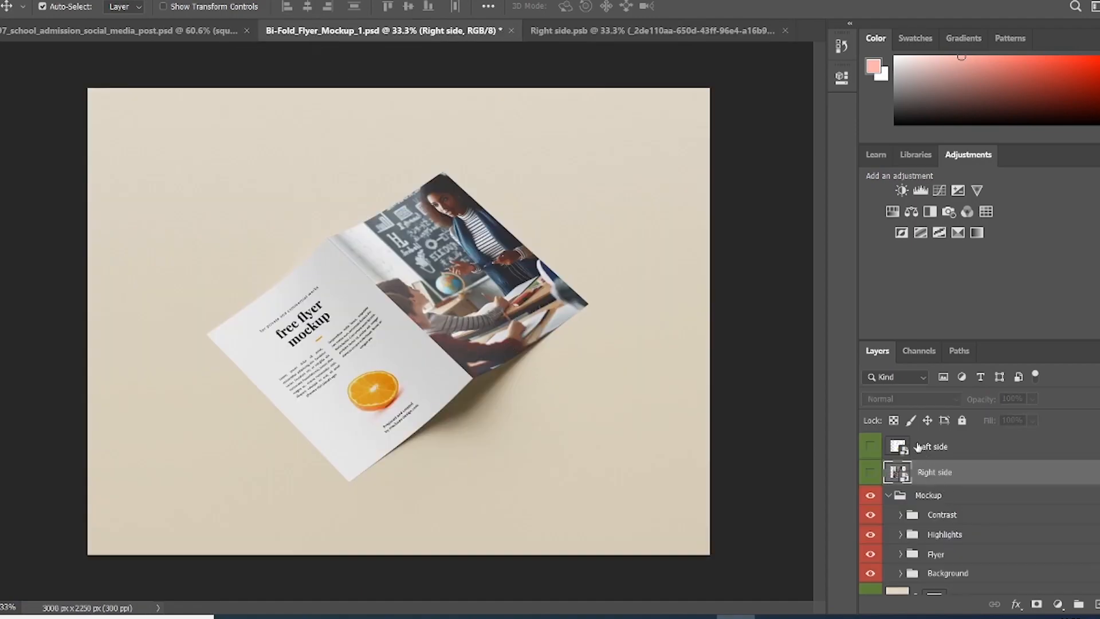
Step: Place the Refer & Earn travel flyer image into the left-page smart object and save it
{"action": "double_click", "coordinate": [898, 449]}
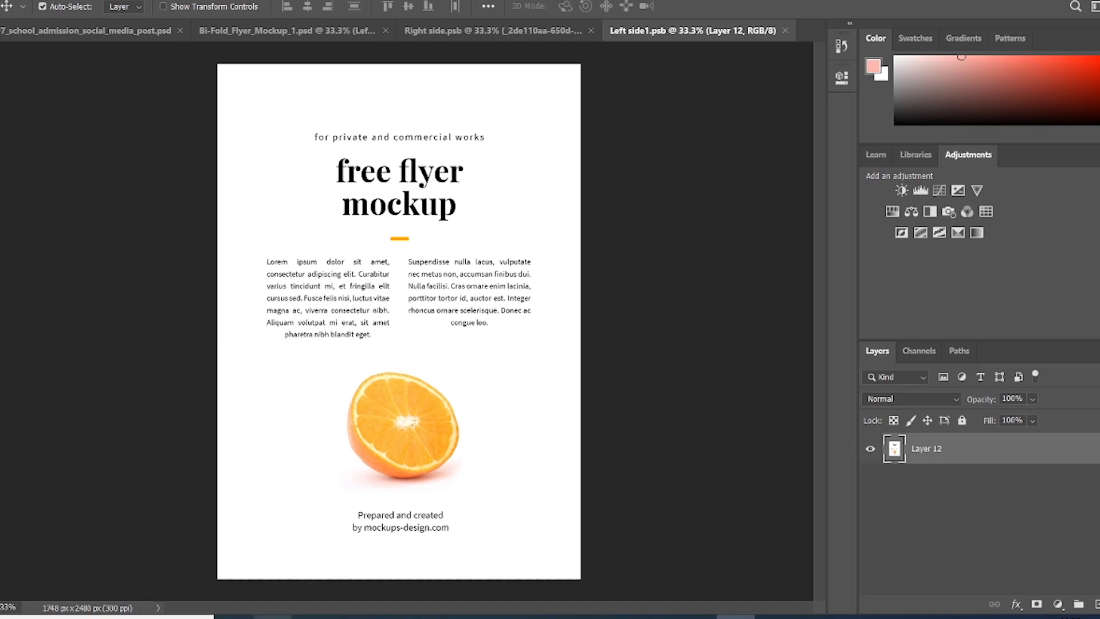
{"action": "left_click", "coordinate": [272, 616]}
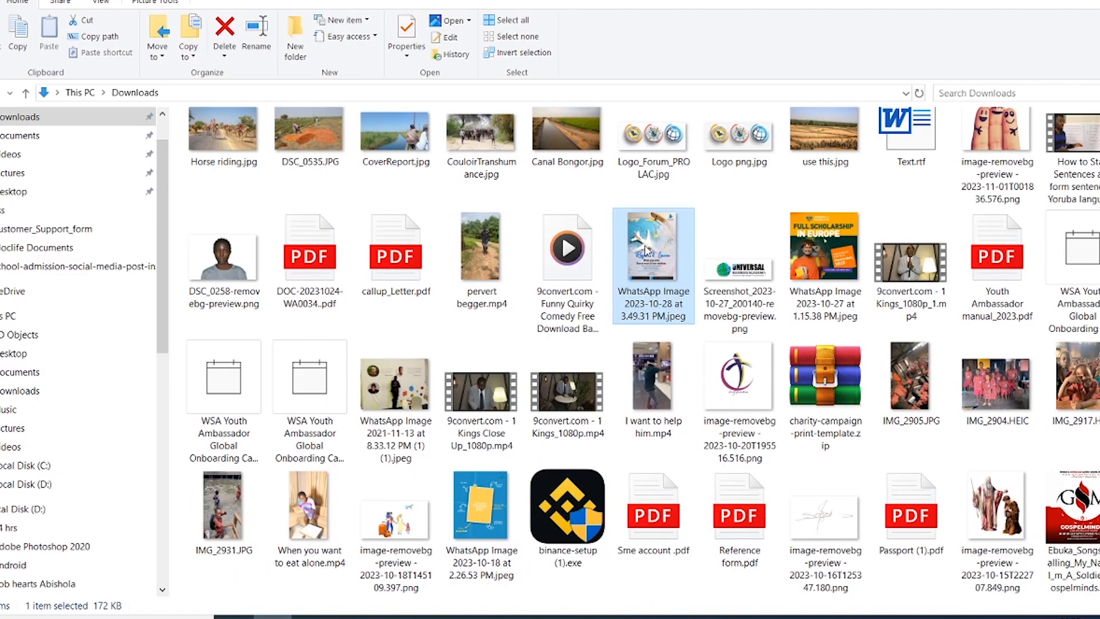
{"action": "left_click_drag", "start_coordinate": [643, 248], "coordinate": [408, 358]}
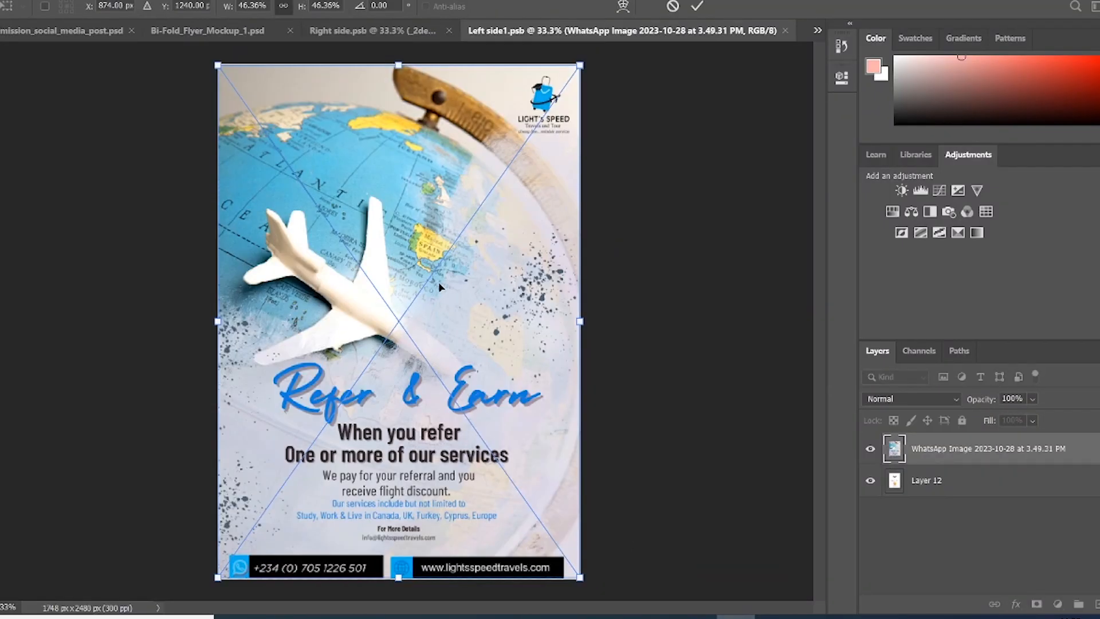
{"action": "left_click", "coordinate": [697, 6]}
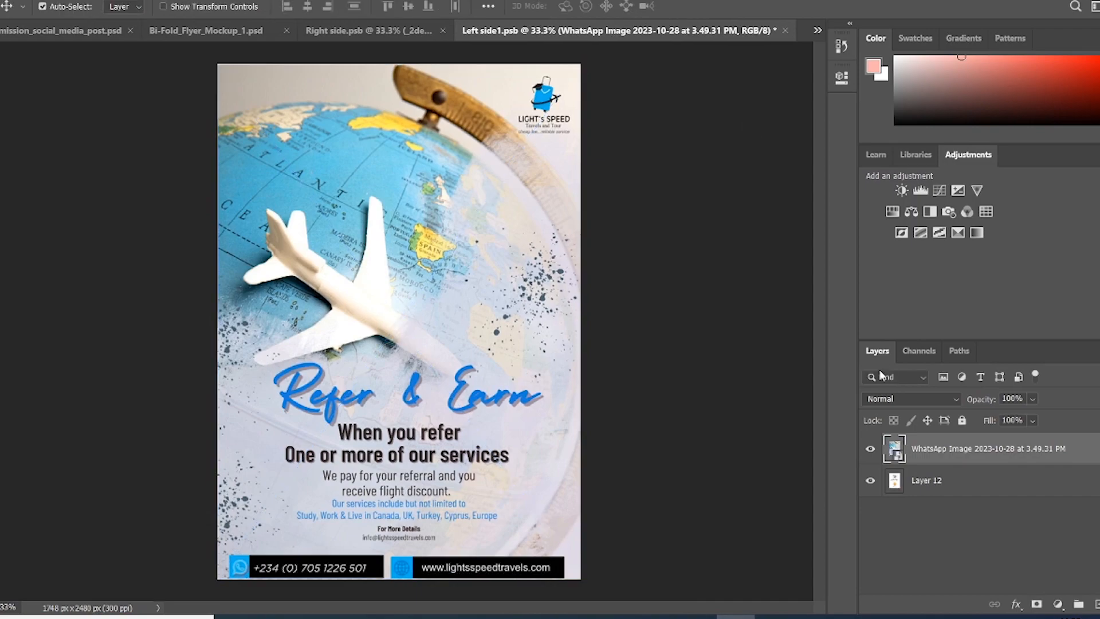
{"action": "key", "text": "ctrl+s"}
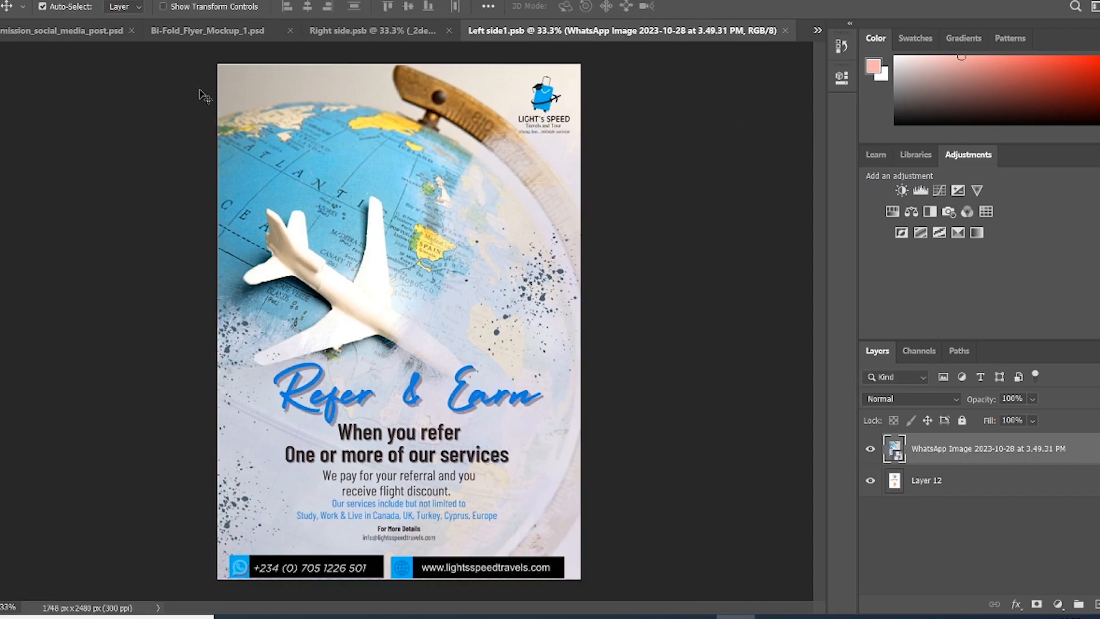
{"action": "left_click", "coordinate": [187, 32]}
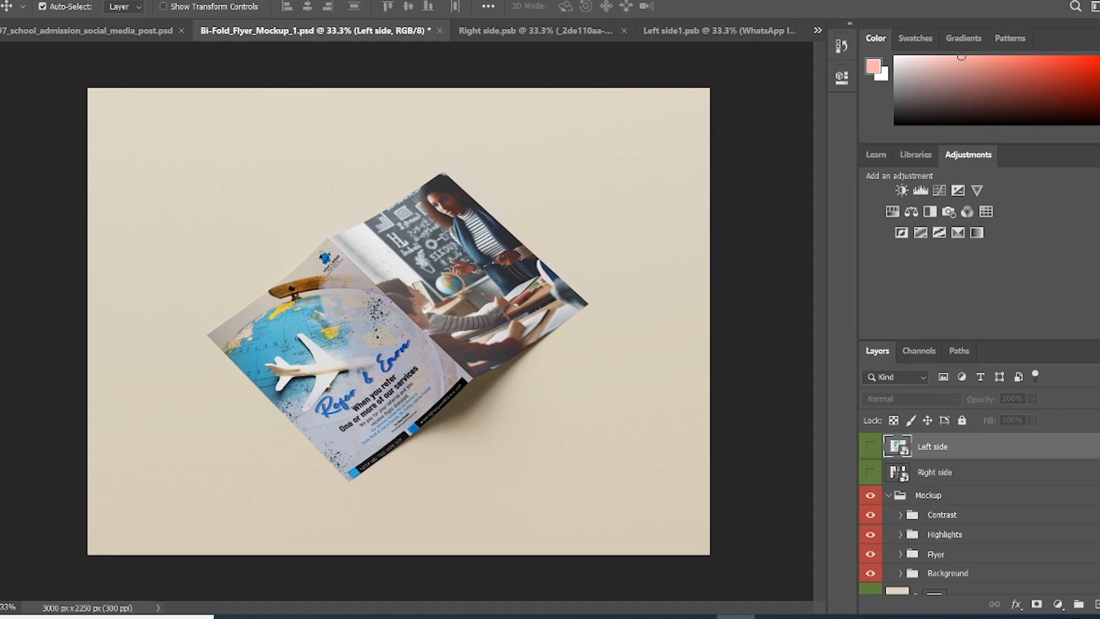
Step: Change the Background colour fill layer from beige to an orange-yellow
{"action": "left_click", "coordinate": [4, 1]}
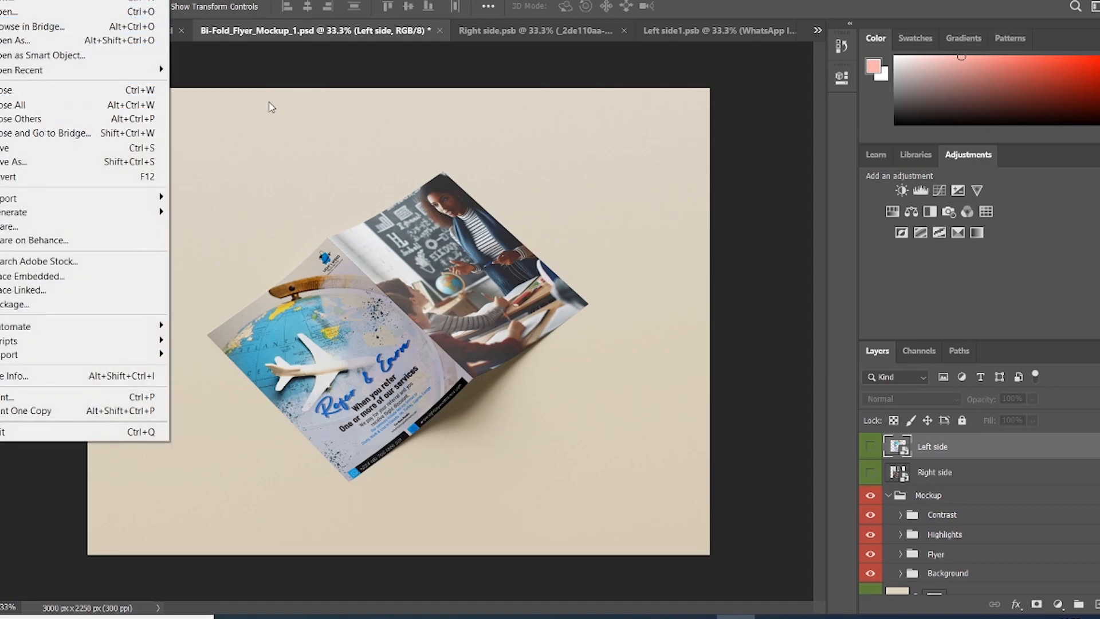
{"action": "left_click", "coordinate": [307, 78]}
{"action": "scroll", "coordinate": [1029, 547], "scroll_direction": "down", "scroll_amount": 1}
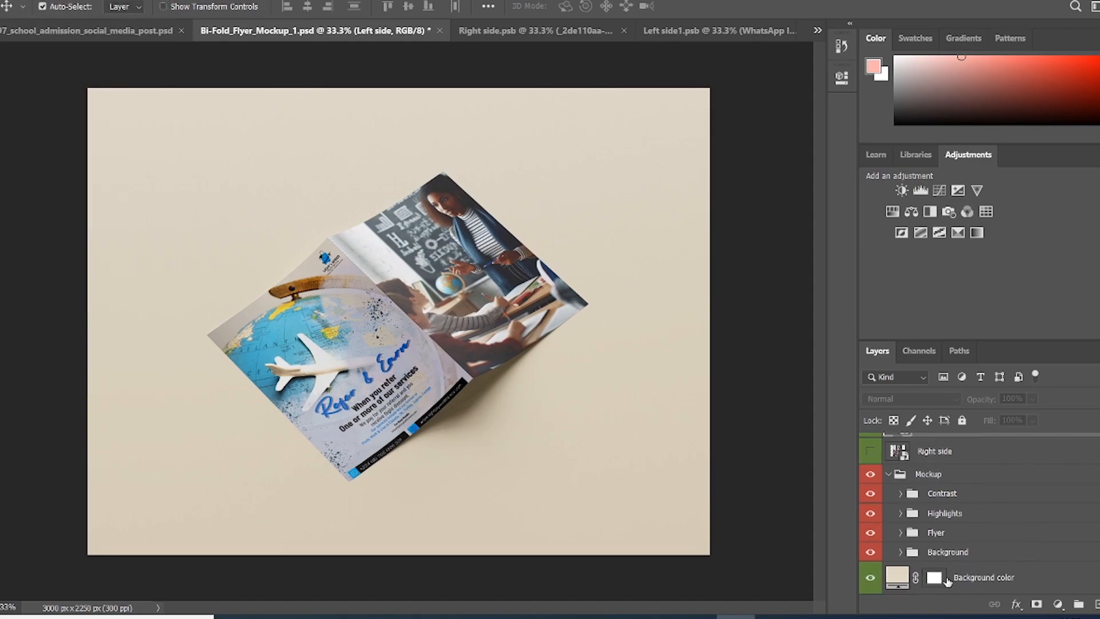
{"action": "double_click", "coordinate": [897, 581]}
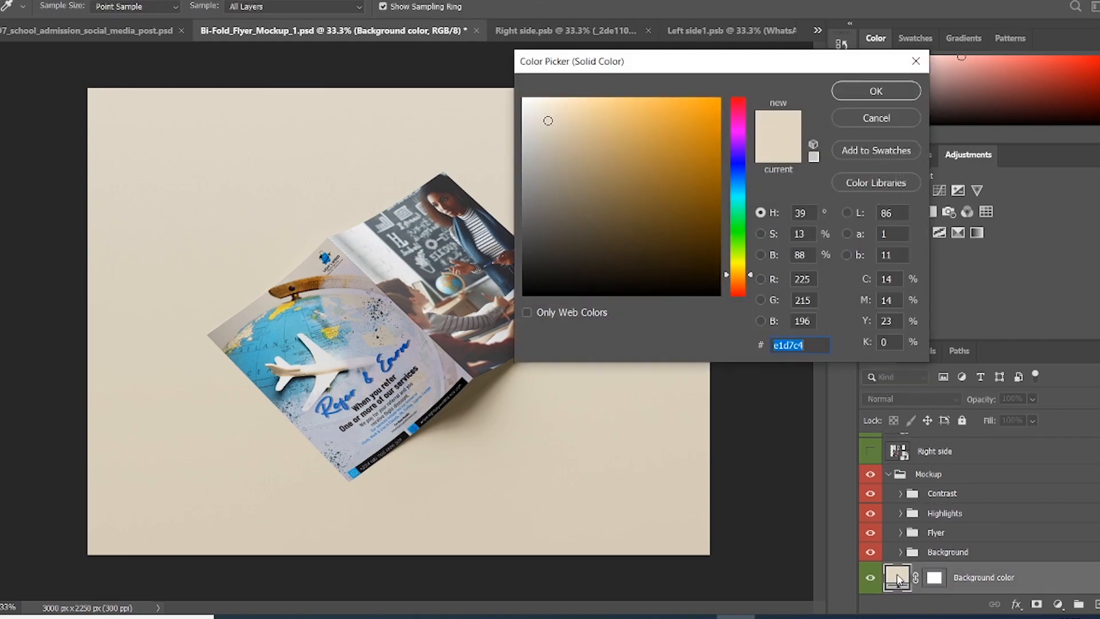
{"action": "mouse_move", "coordinate": [549, 118]}
{"action": "left_mouse_down"}
{"action": "mouse_move", "coordinate": [596, 172]}
{"action": "mouse_move", "coordinate": [550, 264]}
{"action": "mouse_move", "coordinate": [555, 148]}
{"action": "mouse_move", "coordinate": [657, 117]}
{"action": "mouse_move", "coordinate": [682, 140]}
{"action": "mouse_move", "coordinate": [693, 209]}
{"action": "mouse_move", "coordinate": [654, 108]}
{"action": "mouse_move", "coordinate": [629, 105]}
{"action": "mouse_move", "coordinate": [651, 112]}
{"action": "left_mouse_up"}
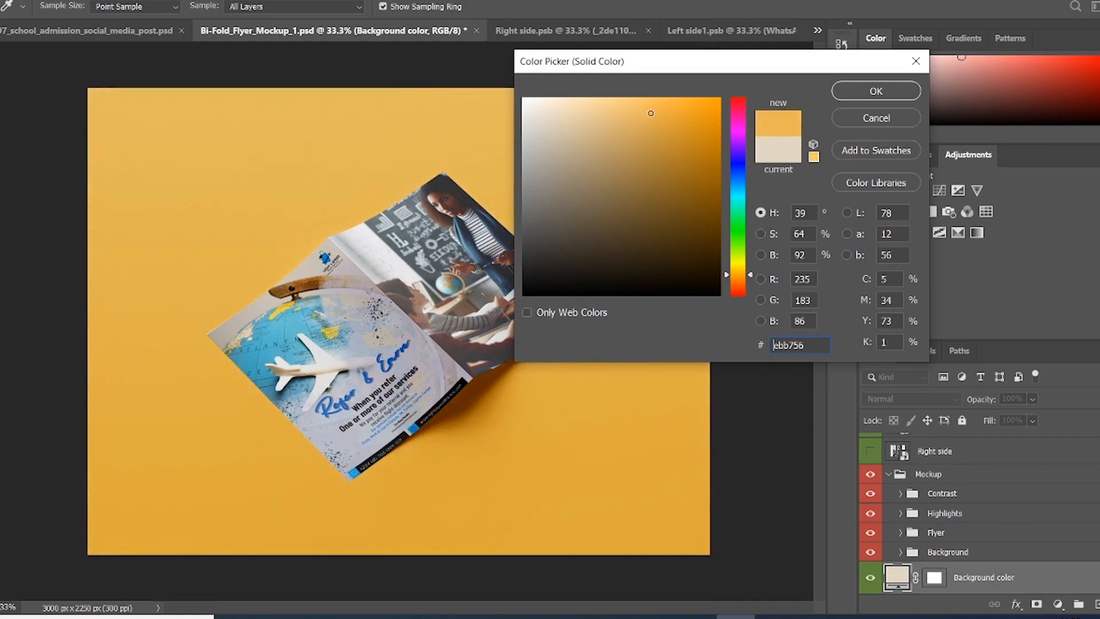
{"action": "left_click", "coordinate": [883, 92]}
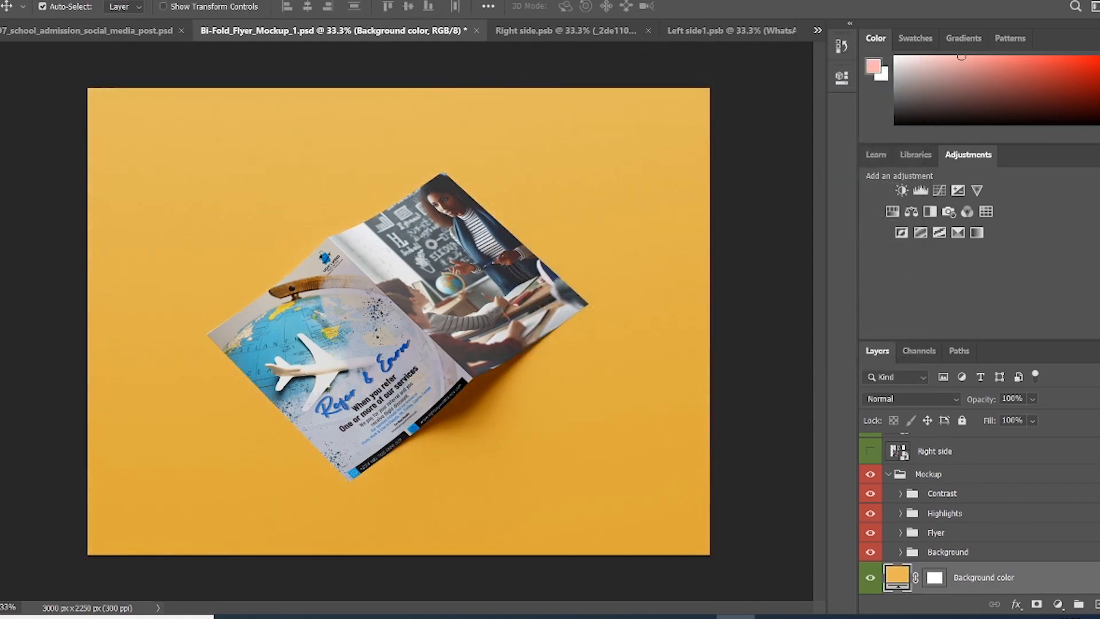
Step: Open File > Export > Export As for the finished mockup
{"action": "left_click", "coordinate": [5, 1]}
{"action": "mouse_move", "coordinate": [101, 198]}
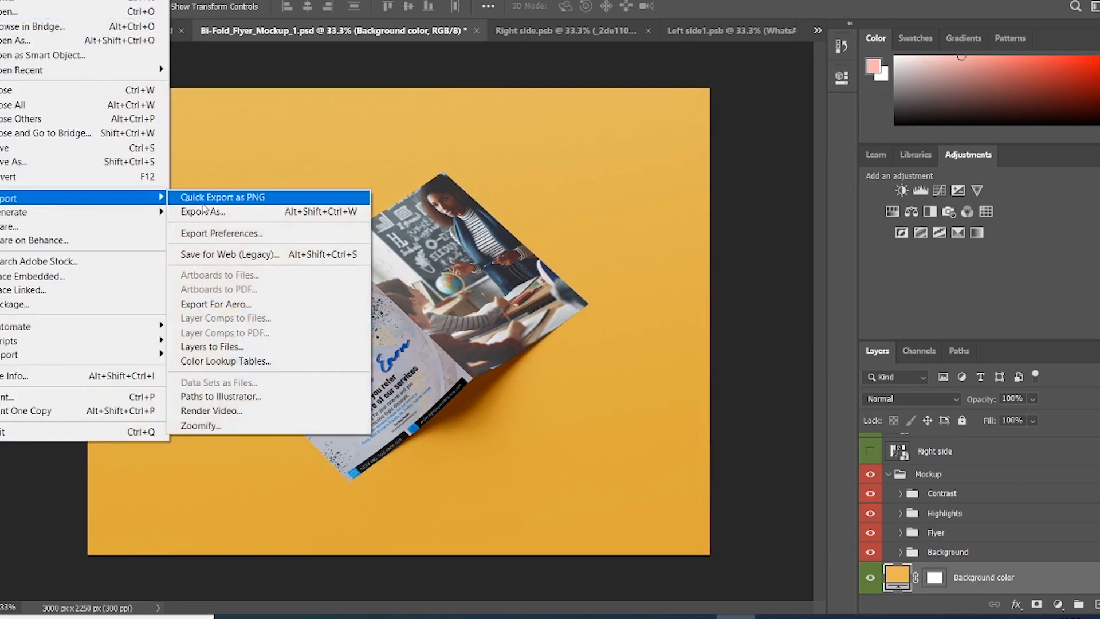
{"action": "left_click", "coordinate": [203, 211]}
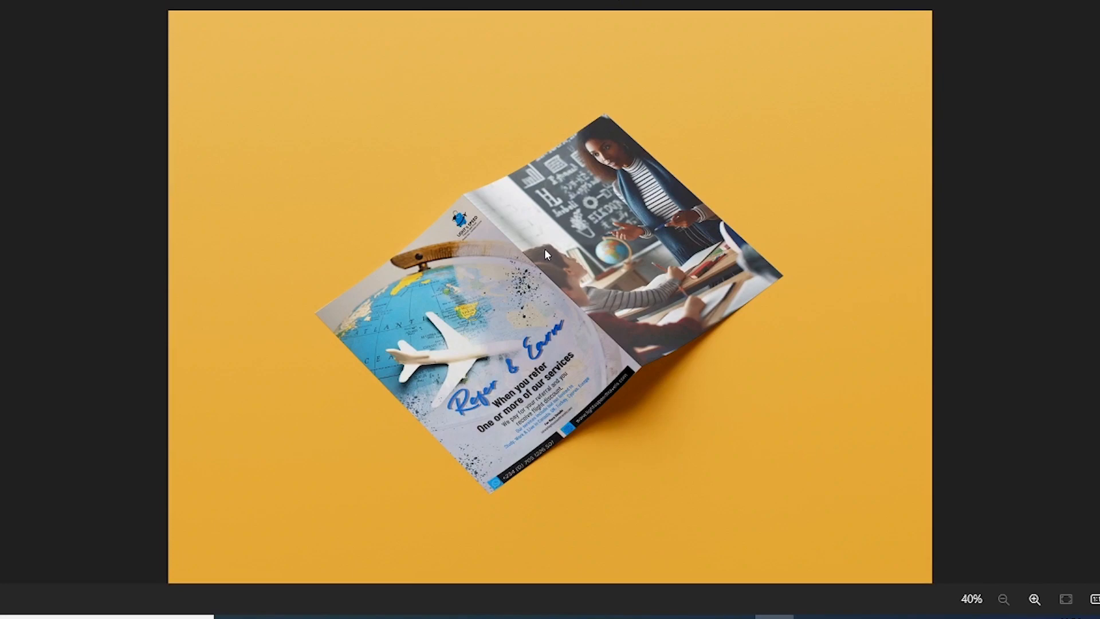
Step: Zoom in and out on the exported yellow-background bi-fold mockup in Photos
{"action": "scroll", "coordinate": [544, 255], "scroll_direction": "up", "scroll_amount": 3}
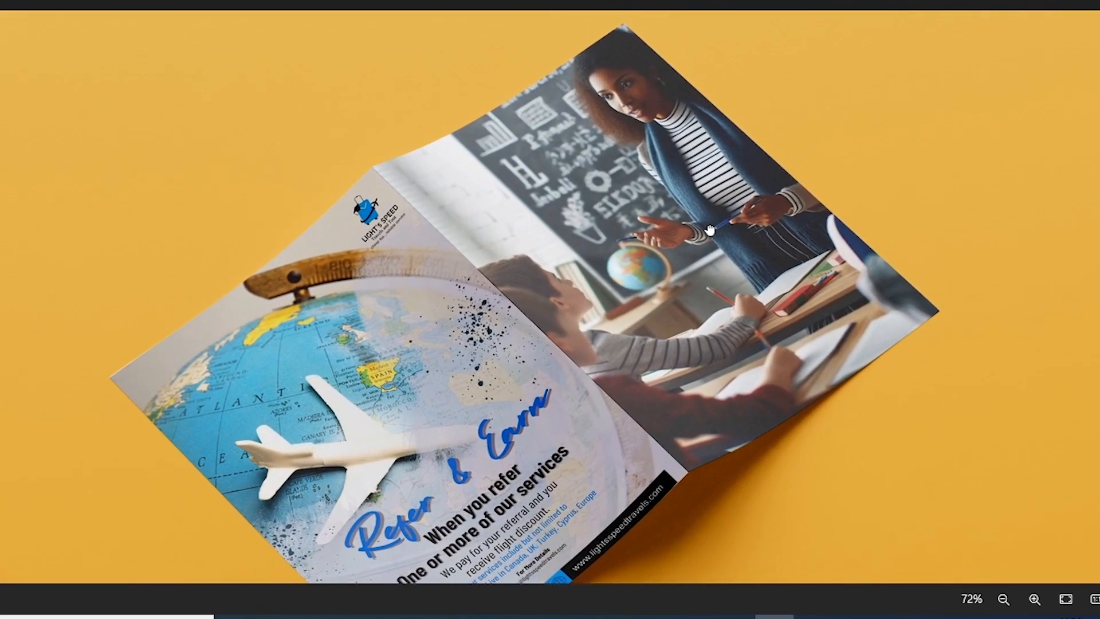
{"action": "scroll", "coordinate": [602, 235], "scroll_direction": "down", "scroll_amount": 2}
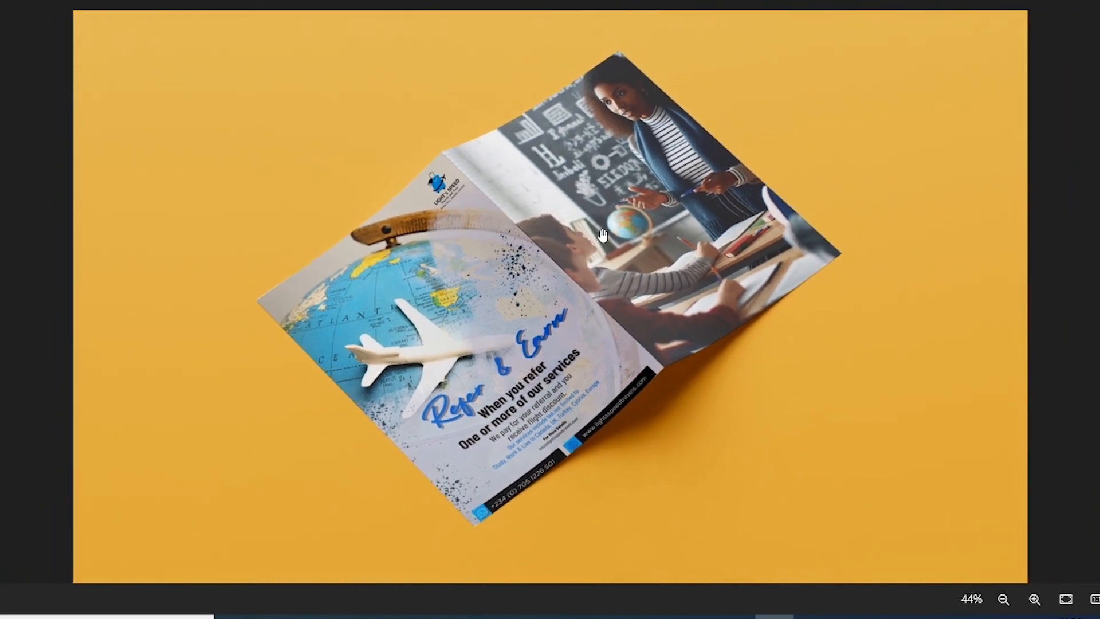